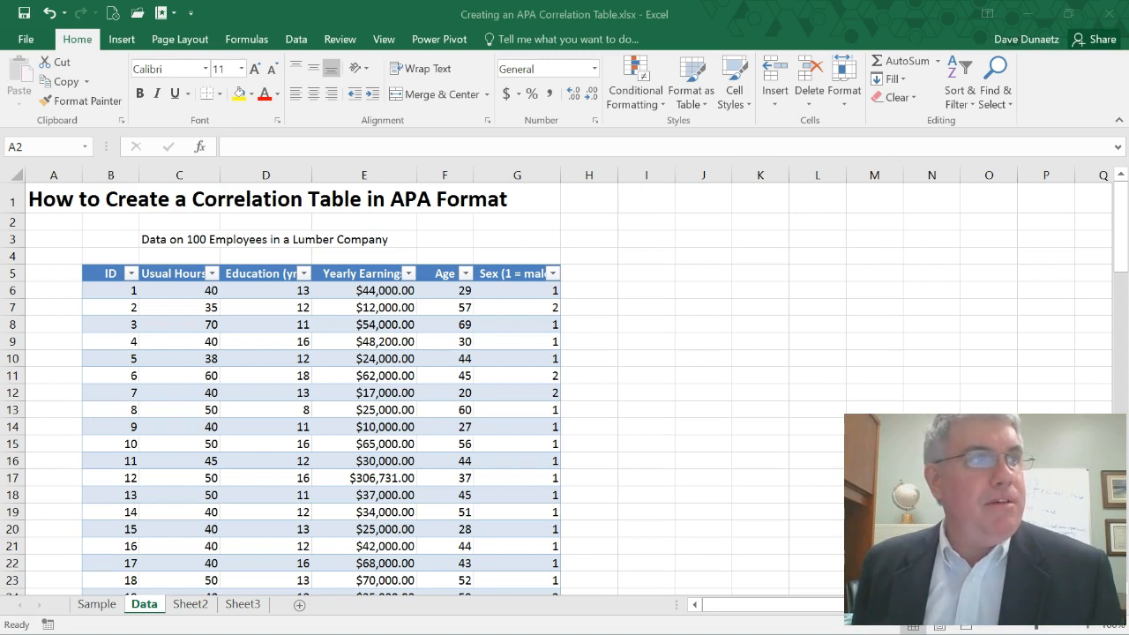
{"action": "left_click_drag", "start_coordinate": [2, 436], "coordinate": [469, 2]}
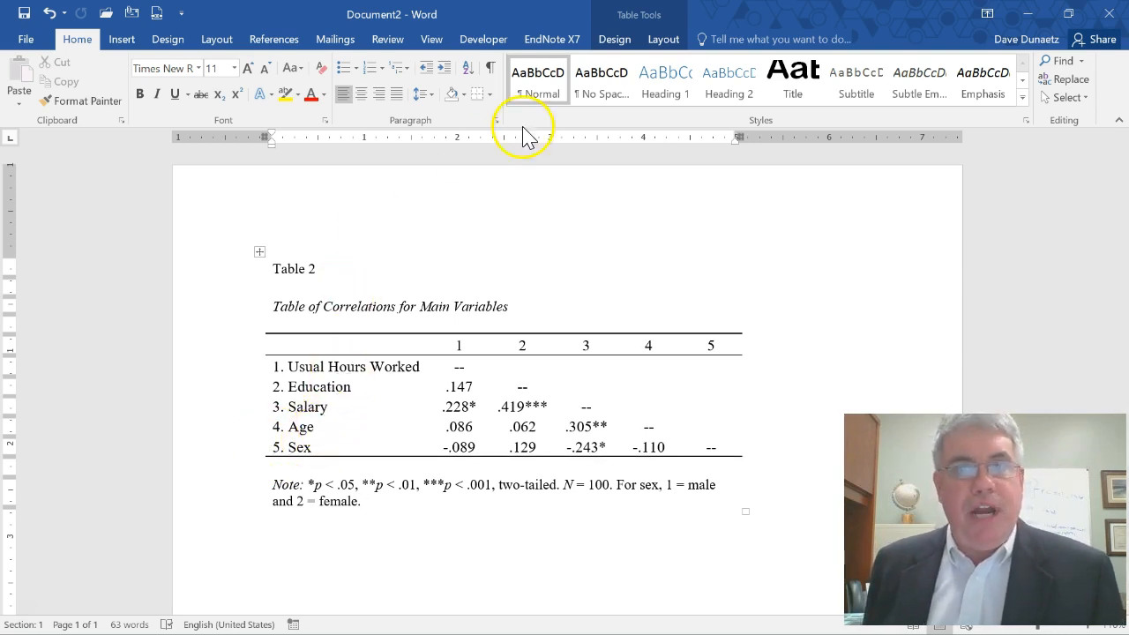
- Switch from the Word document to the Excel workbook and start the Correlation tool from the data analysis add-in
{"action": "left_click", "coordinate": [1028, 14]}
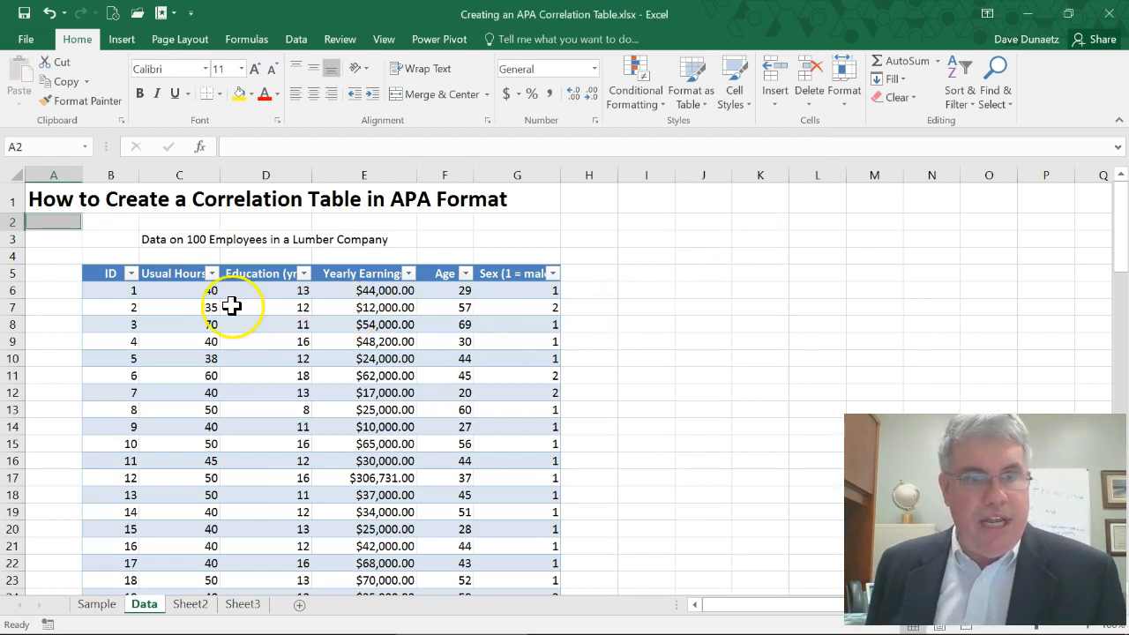
{"action": "left_click", "coordinate": [296, 44]}
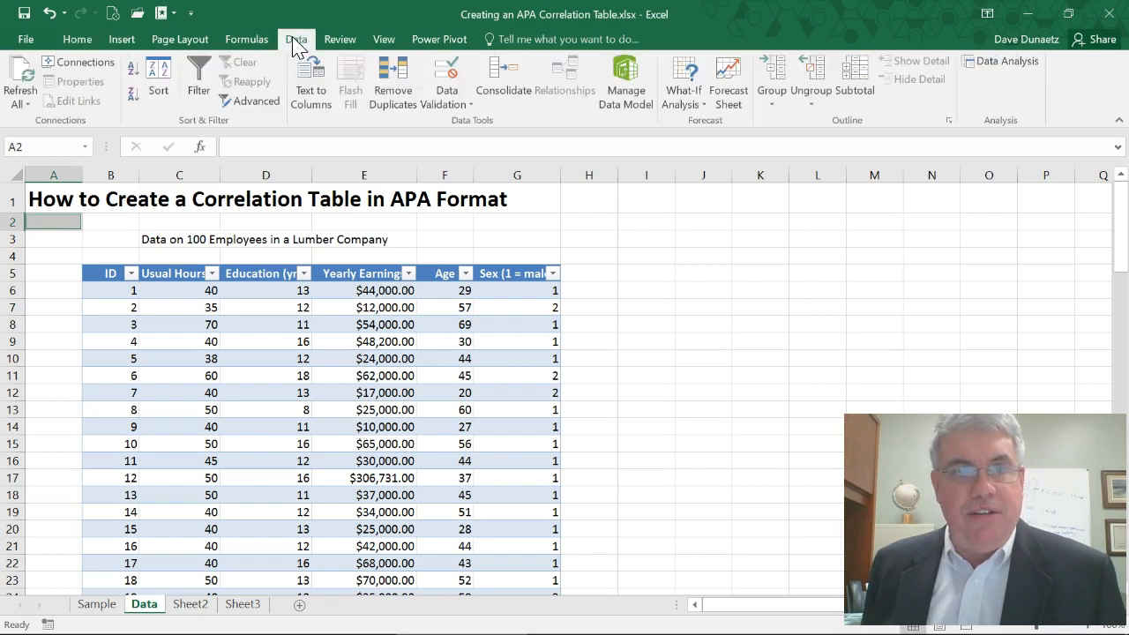
{"action": "left_click", "coordinate": [996, 66]}
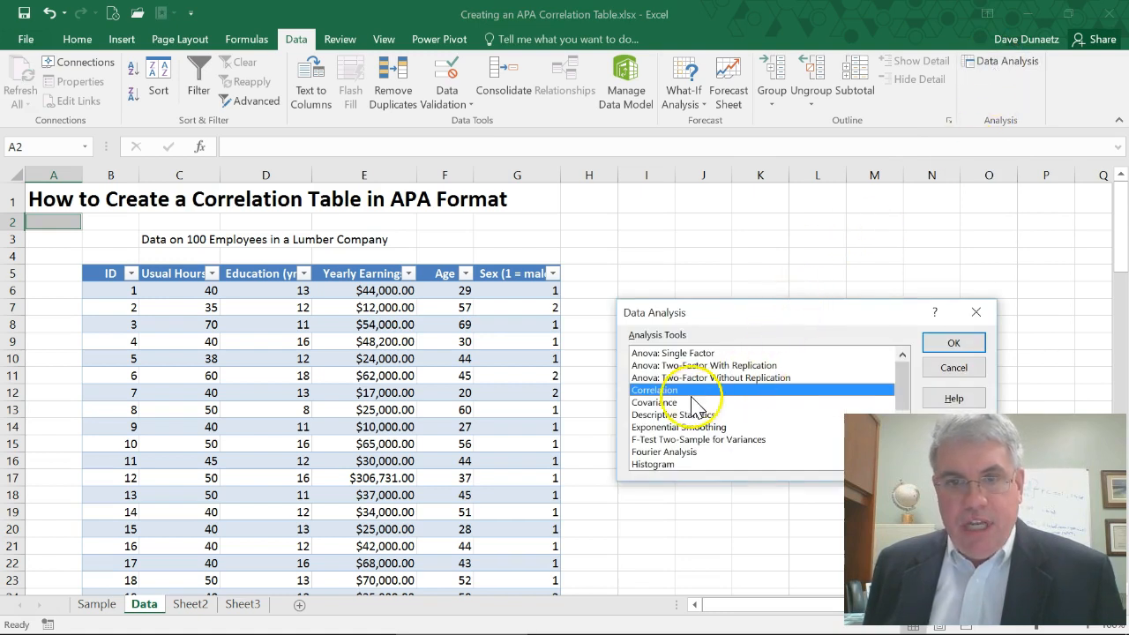
{"action": "left_click", "coordinate": [954, 343]}
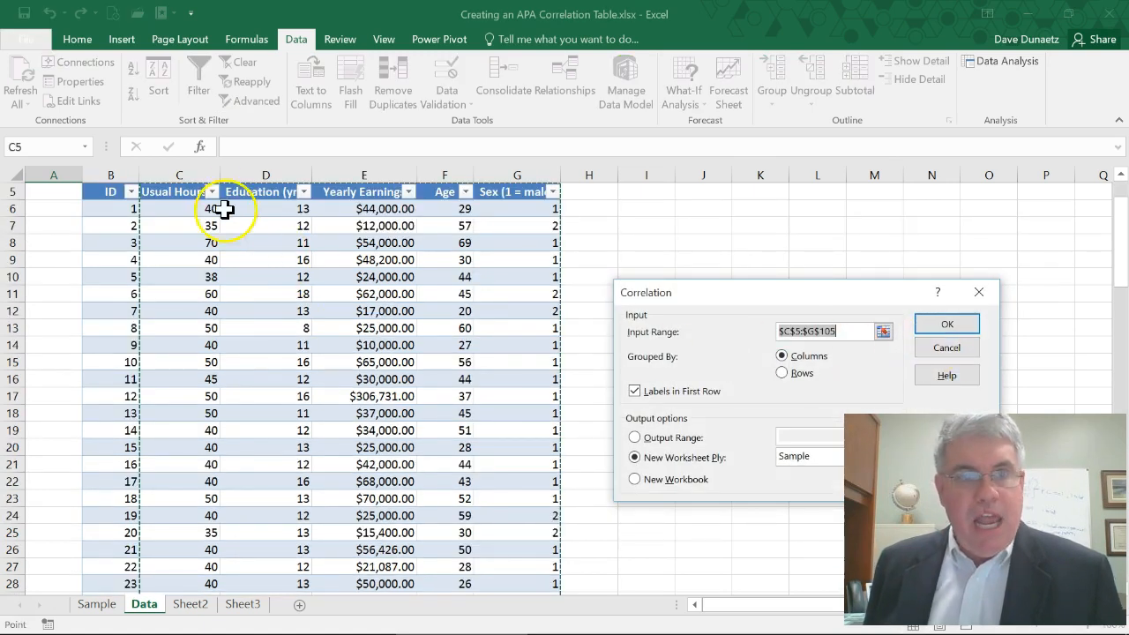
- Set the correlation input range to C5:G105, covering the variable headers and all employee rows but not the ID column
{"action": "left_click", "coordinate": [165, 195]}
{"action": "scroll", "coordinate": [161, 221], "scroll_direction": "up", "scroll_amount": 2}
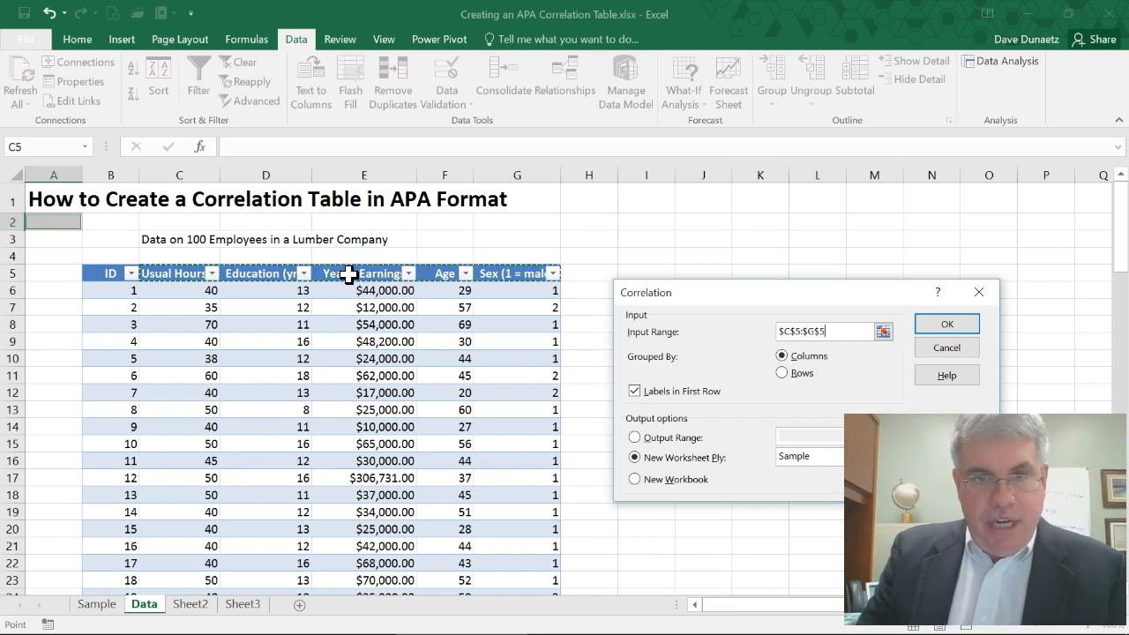
{"action": "key", "text": "ctrl+shift+Down"}
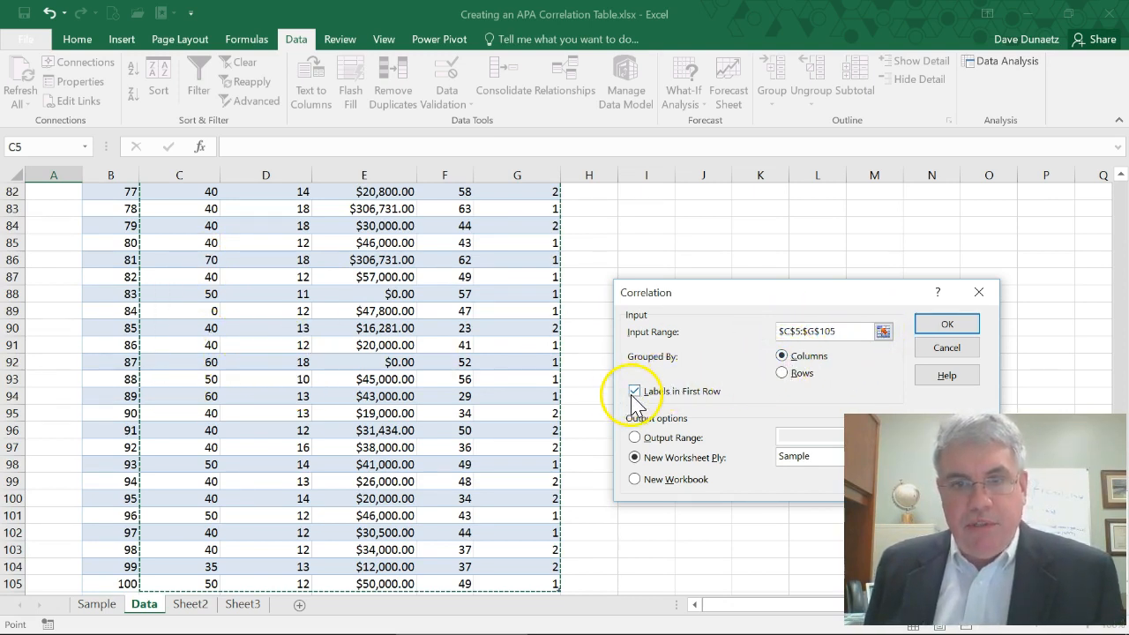
- Name the new output worksheet "Correlation Table" and run the correlation analysis
{"action": "left_click", "coordinate": [770, 460]}
{"action": "double_click", "coordinate": [775, 459]}
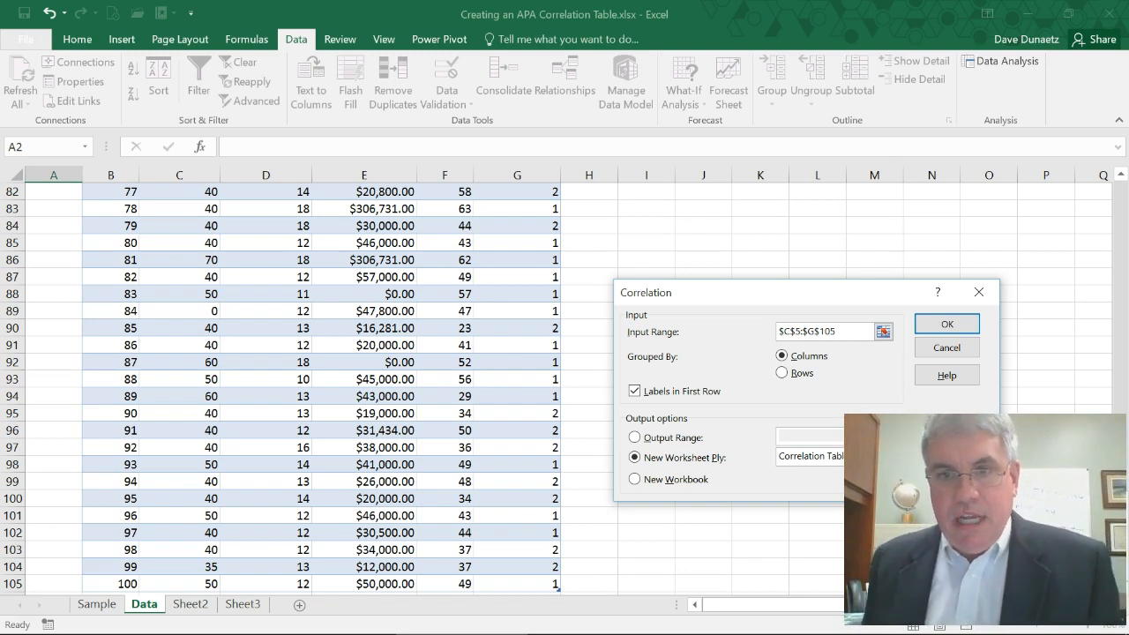
{"action": "left_click", "coordinate": [933, 325]}
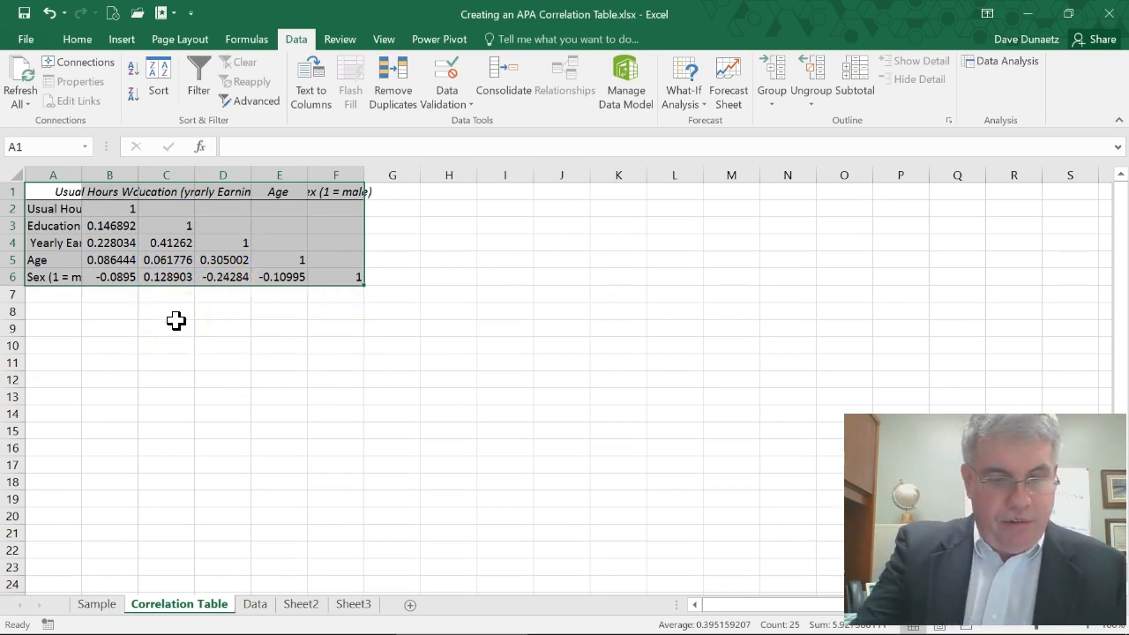
- Move the correlation matrix from A1:F6 so that it starts at cell H7
{"action": "key", "text": "ctrl+c"}
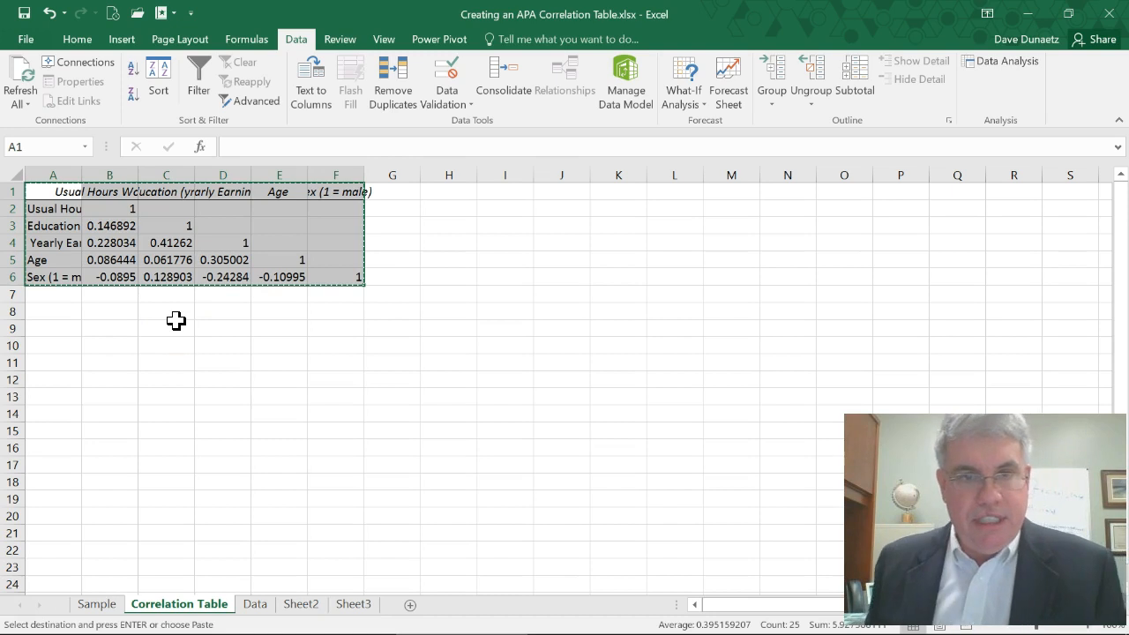
{"action": "left_click", "coordinate": [447, 302]}
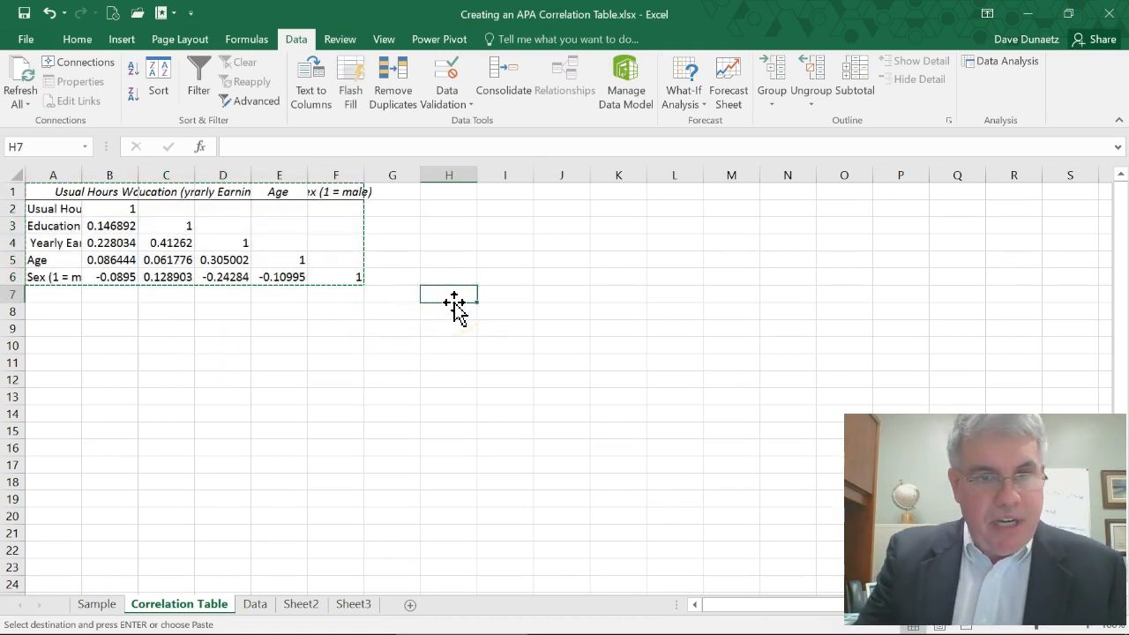
{"action": "key", "text": "ctrl+v"}
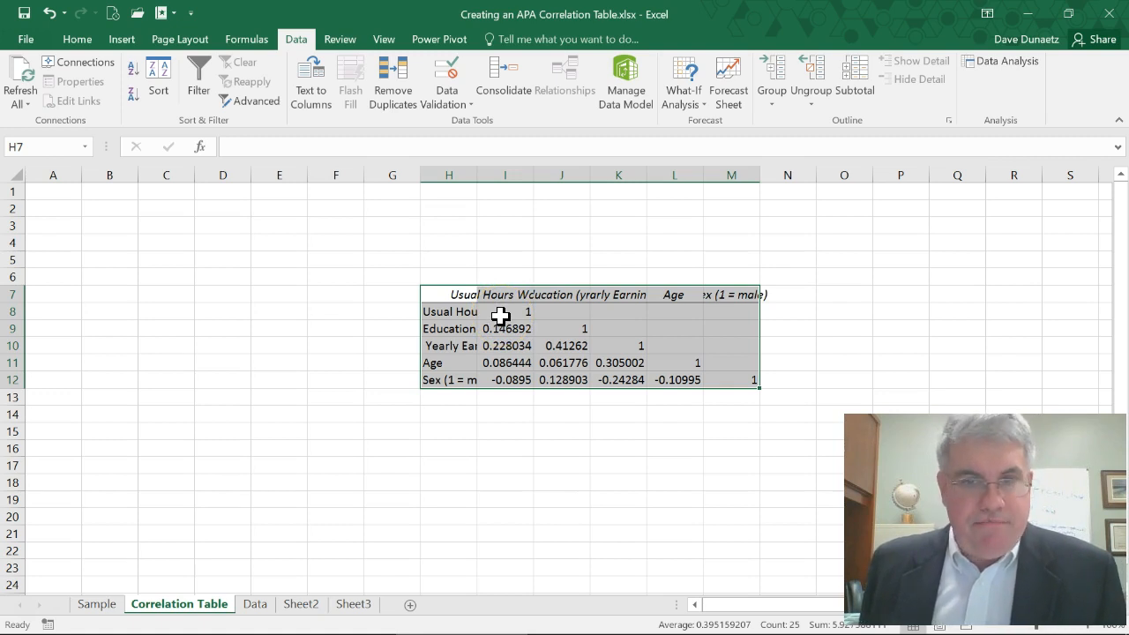
- Apply the custom number format .000 to the correlation values in I8:M12
{"action": "left_click", "coordinate": [500, 315]}
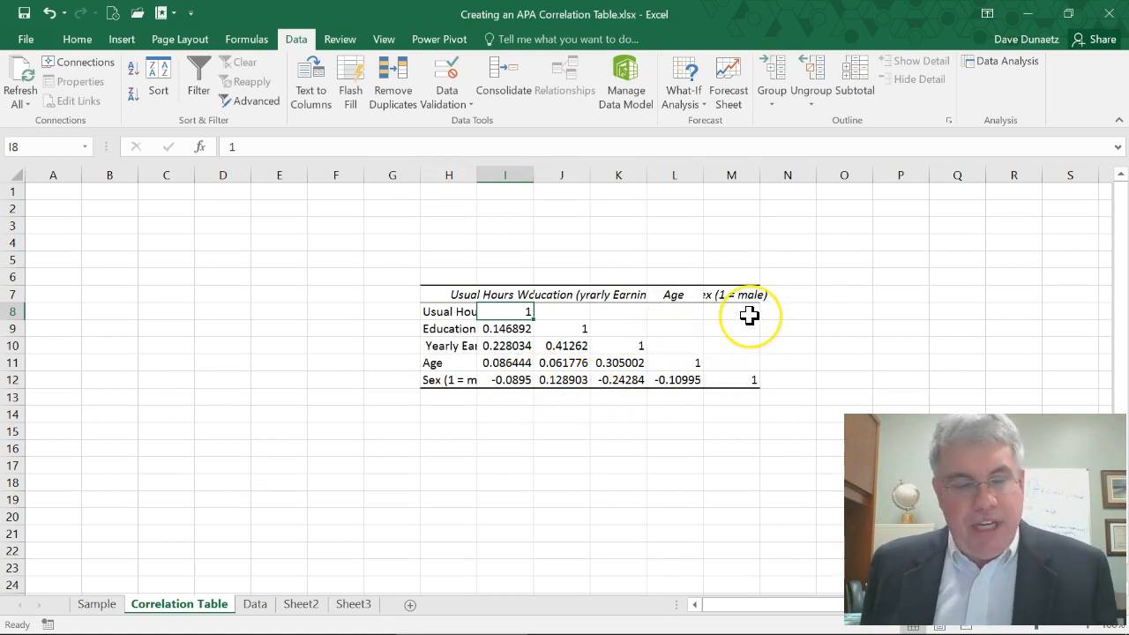
{"action": "key", "text": "shift+Right"}
{"action": "key", "text": "shift+Right"}
{"action": "key", "text": "shift+Right"}
{"action": "key", "text": "shift+Right"}
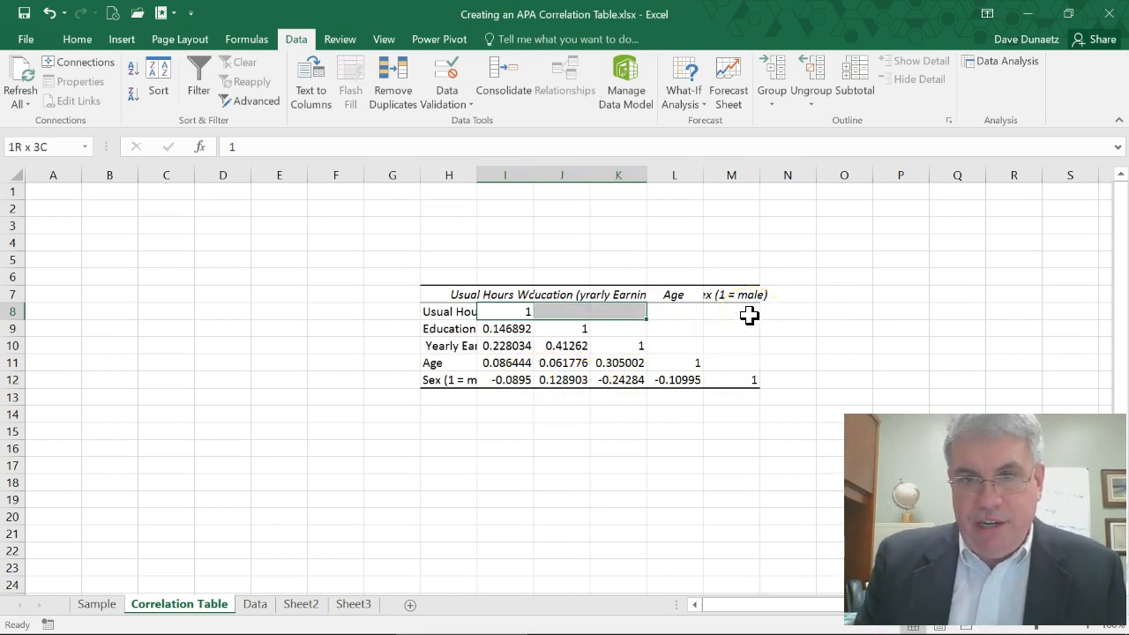
{"action": "key", "text": "shift+Down"}
{"action": "key", "text": "shift+Down"}
{"action": "key", "text": "shift+Down"}
{"action": "key", "text": "shift+Down"}
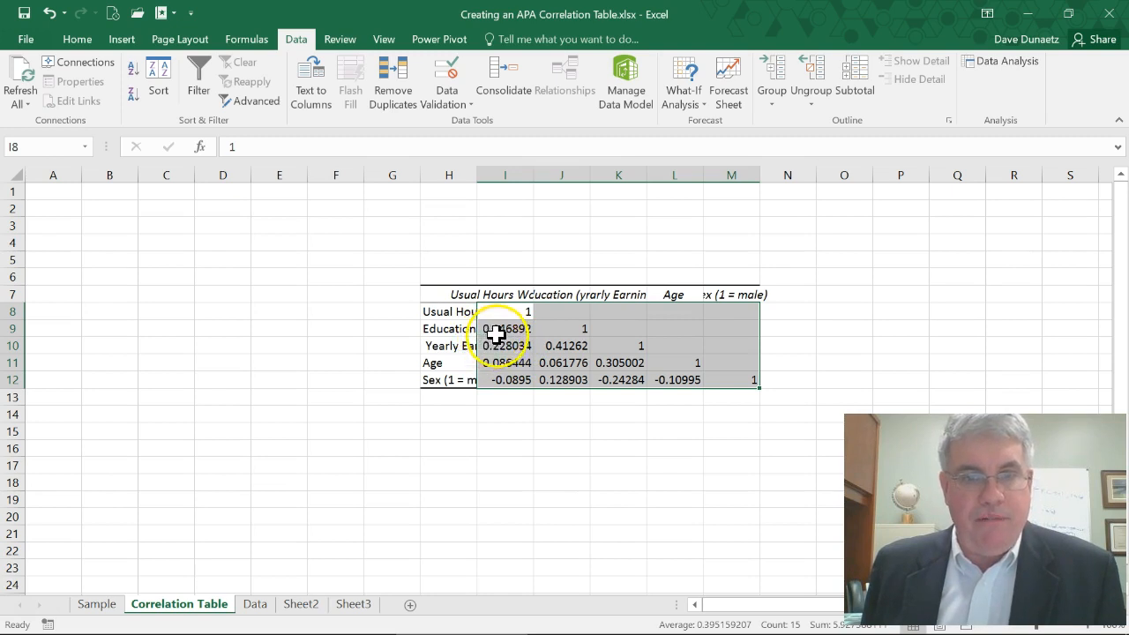
{"action": "right_click", "coordinate": [558, 354]}
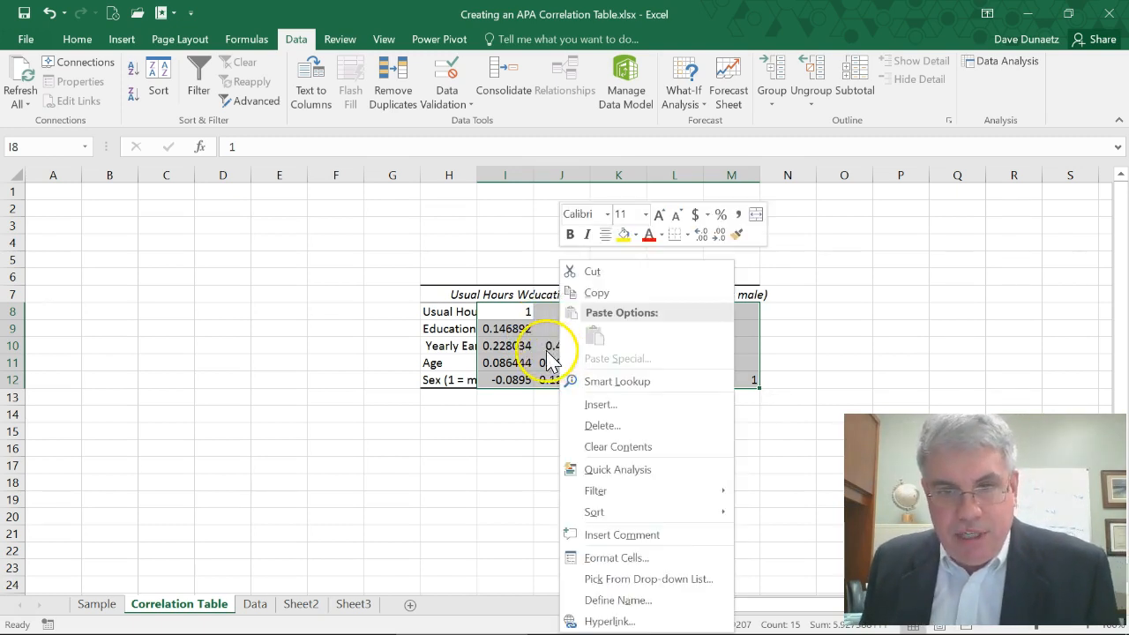
{"action": "left_click", "coordinate": [615, 557]}
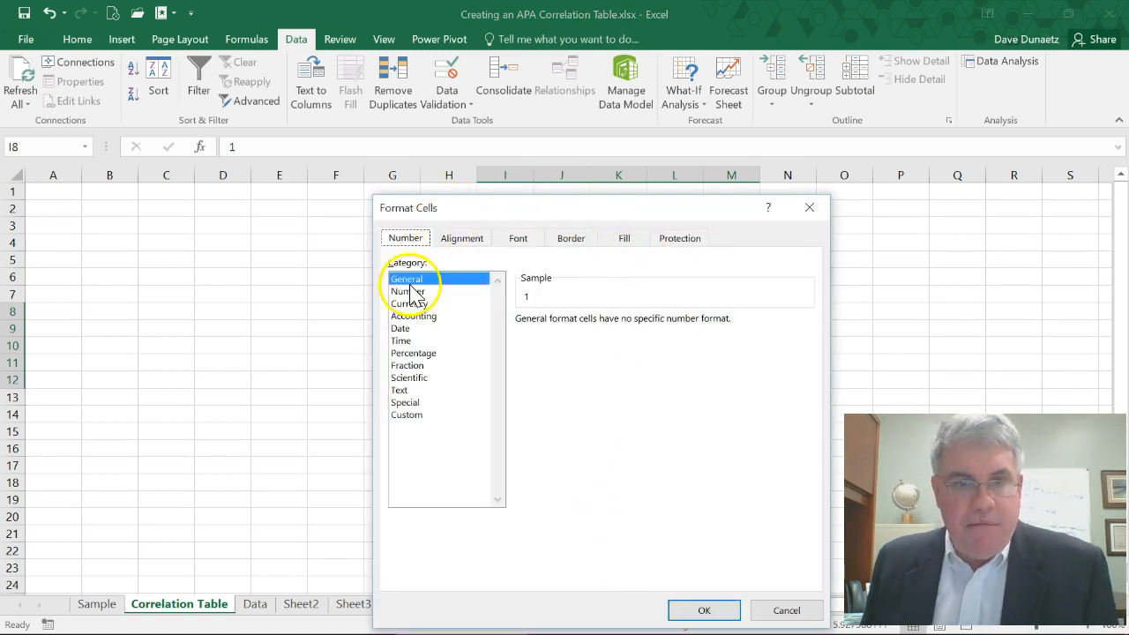
{"action": "left_click", "coordinate": [409, 415]}
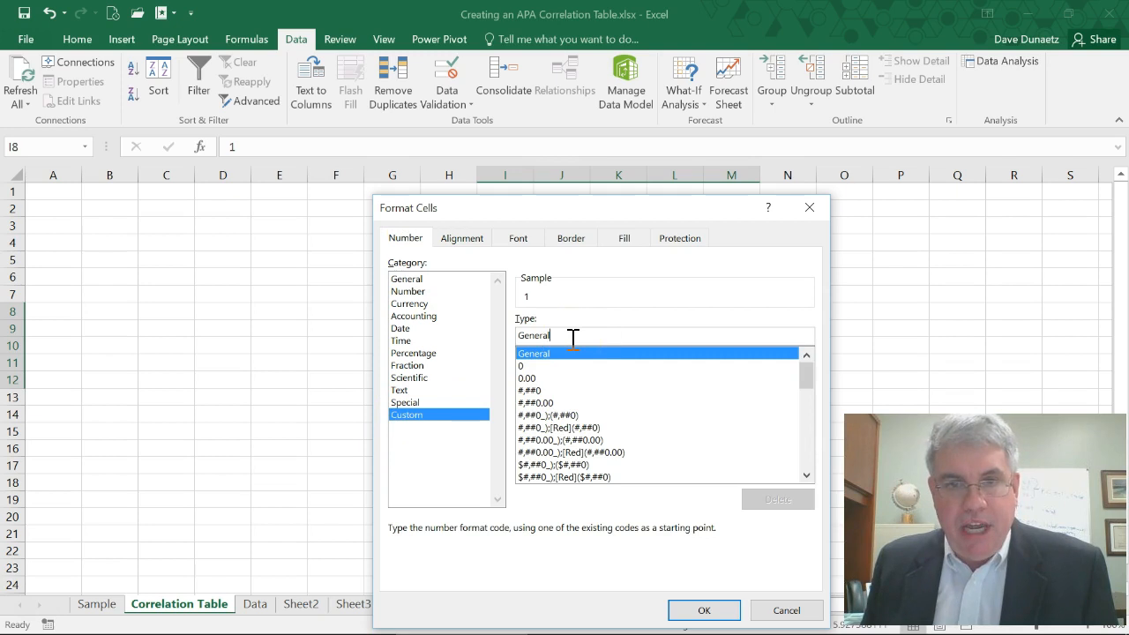
{"action": "key", "text": "BackSpace"}
{"action": "key", "text": "BackSpace"}
{"action": "key", "text": "BackSpace"}
{"action": "key", "text": "BackSpace"}
{"action": "key", "text": "BackSpace"}
{"action": "key", "text": "BackSpace"}
{"action": "key", "text": "BackSpace"}
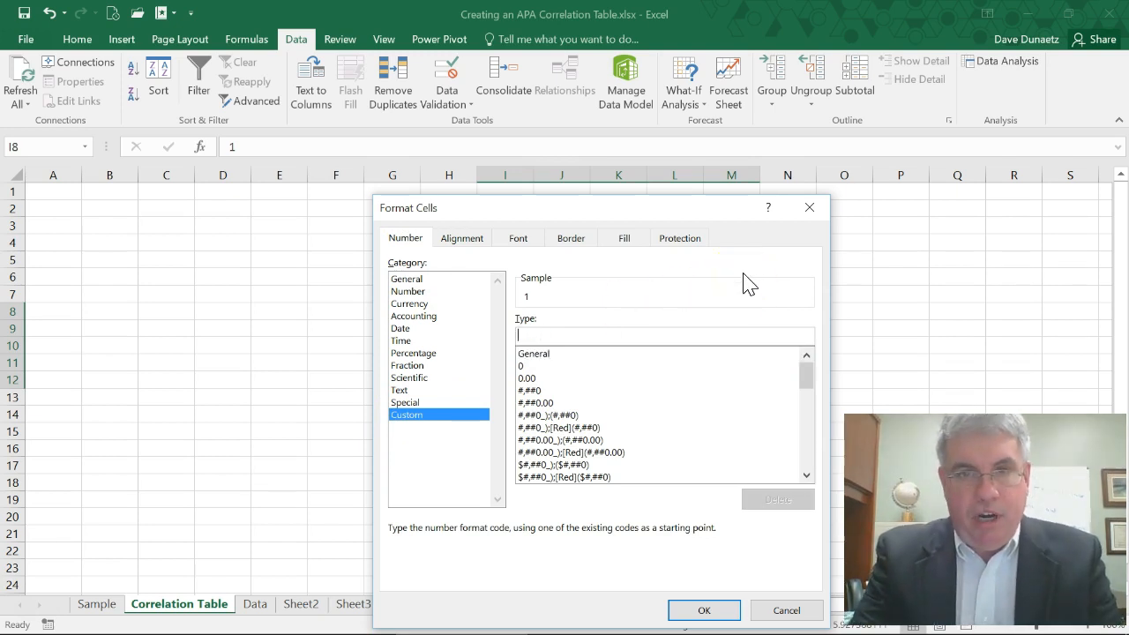
{"action": "type", "text": "."}
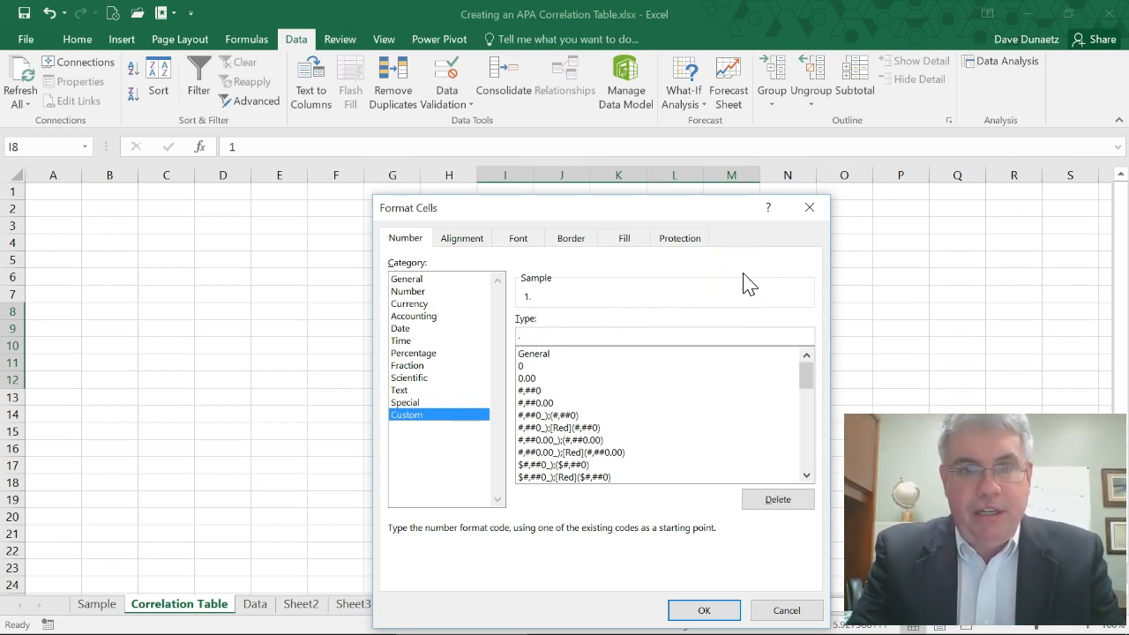
{"action": "type", "text": "000"}
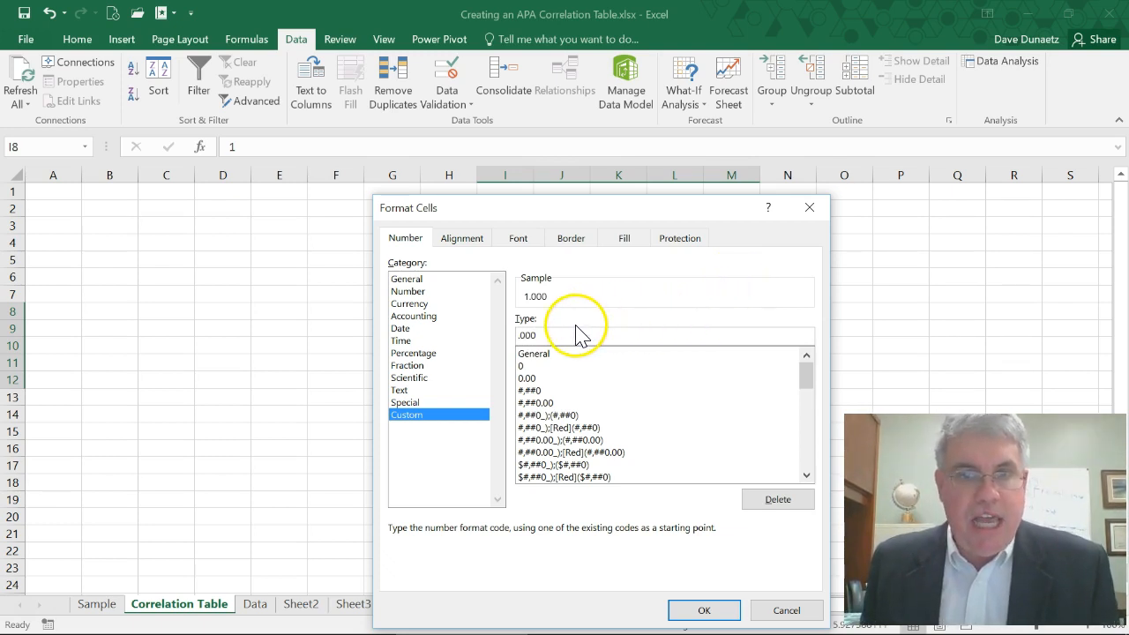
{"action": "left_click", "coordinate": [703, 612]}
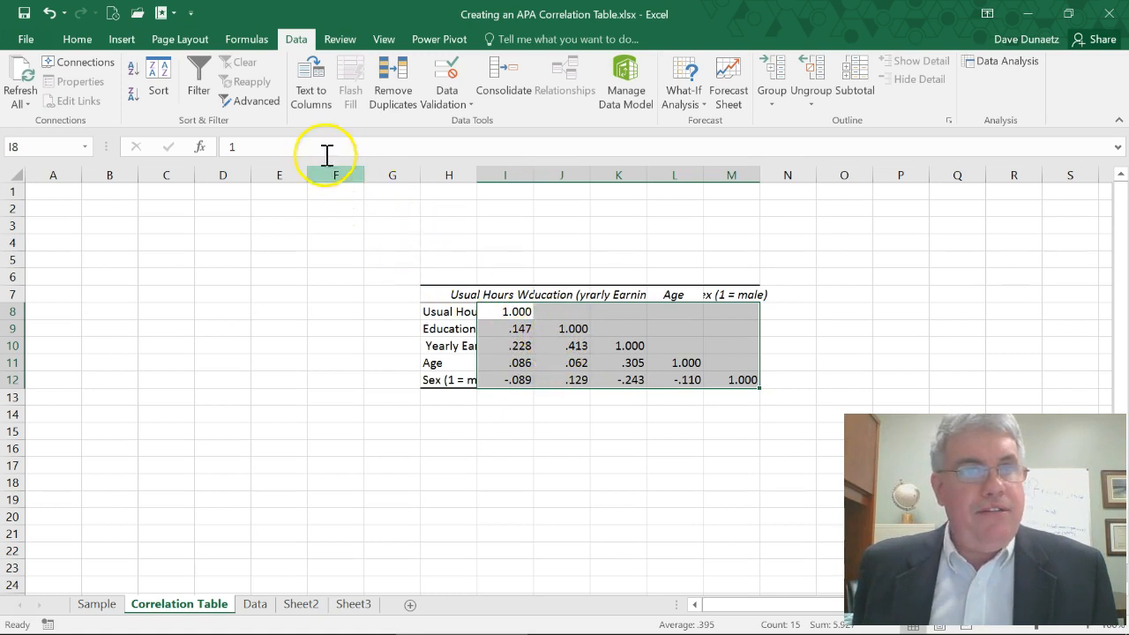
- Centre the correlation values in I8:M12 horizontally
{"action": "left_click", "coordinate": [78, 40]}
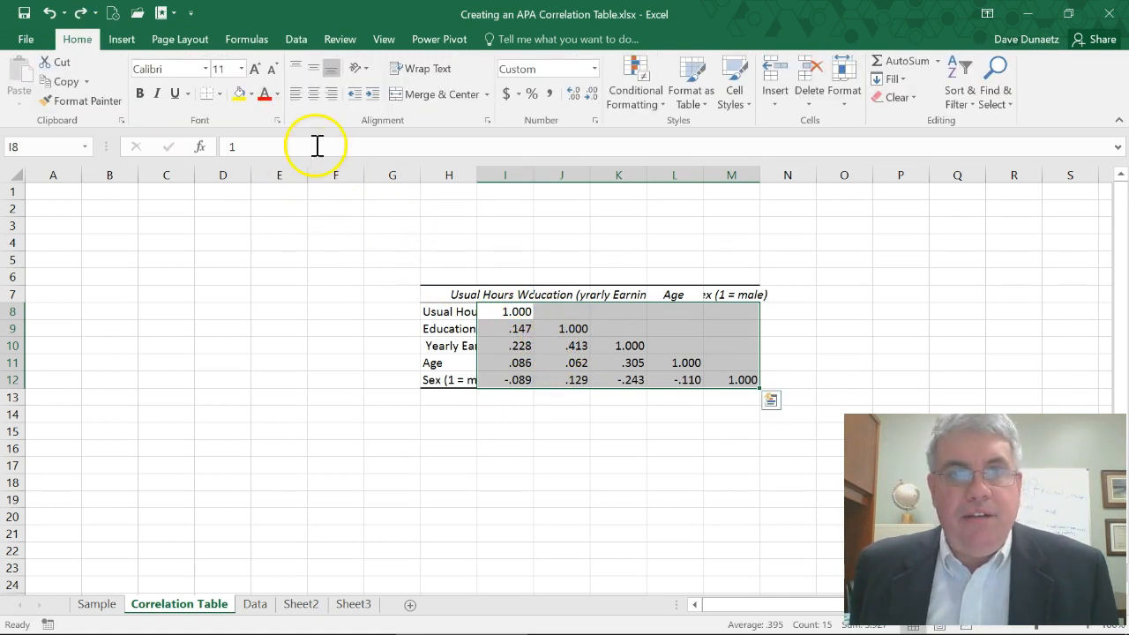
{"action": "left_click", "coordinate": [313, 95]}
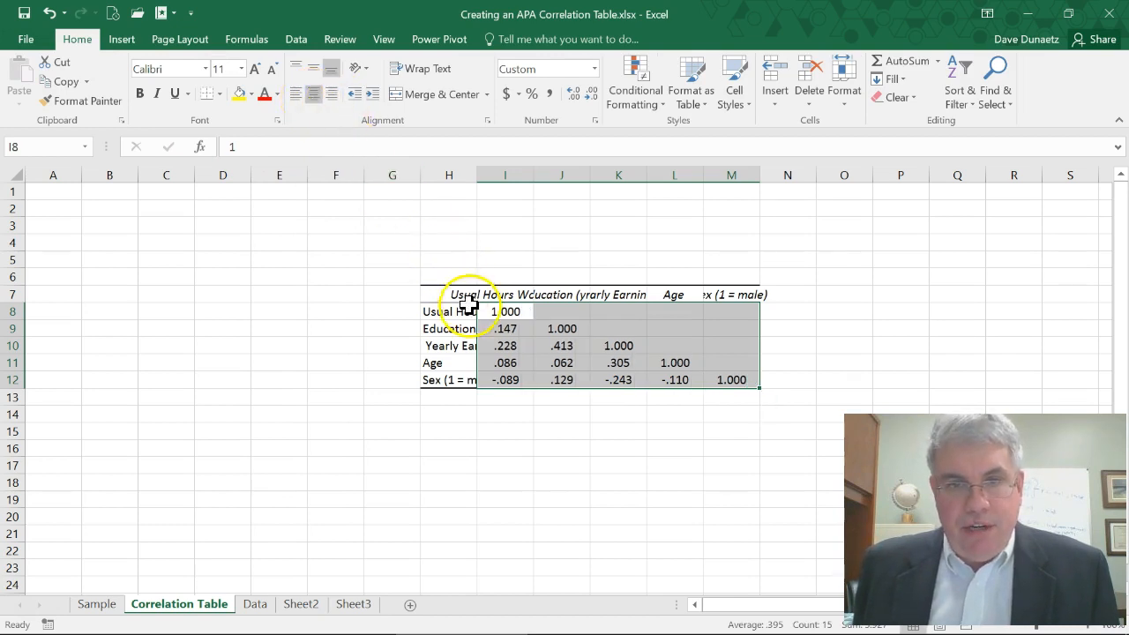
- Replace the Usual Hours diagonal value in I8 with "--", accepting the proposed correction to text
{"action": "left_click", "coordinate": [514, 315]}
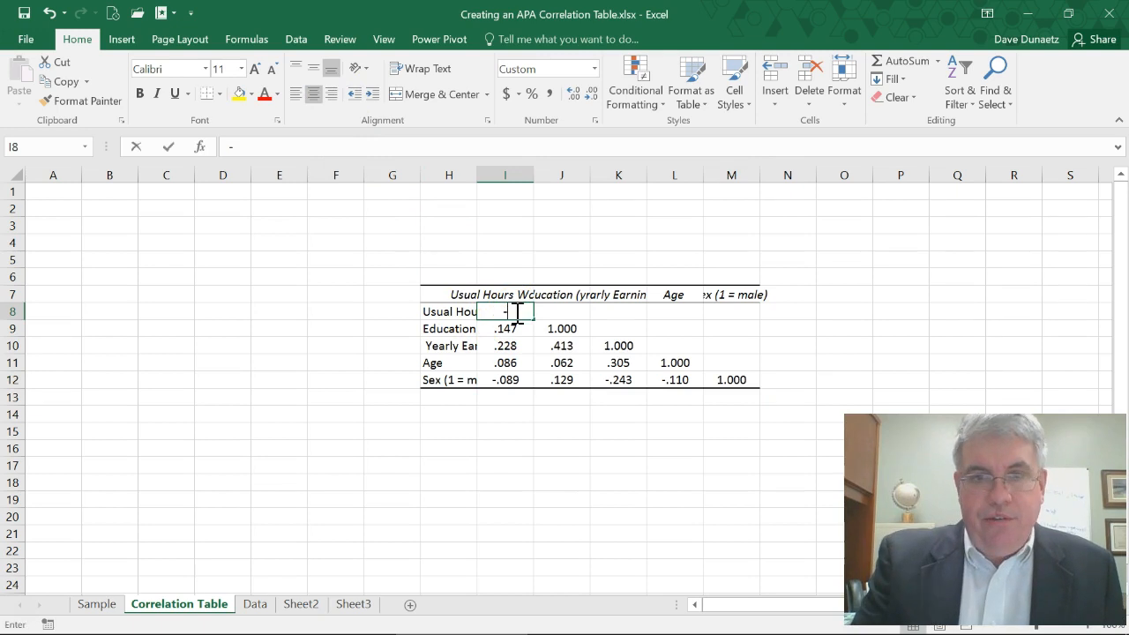
{"action": "type", "text": "--"}
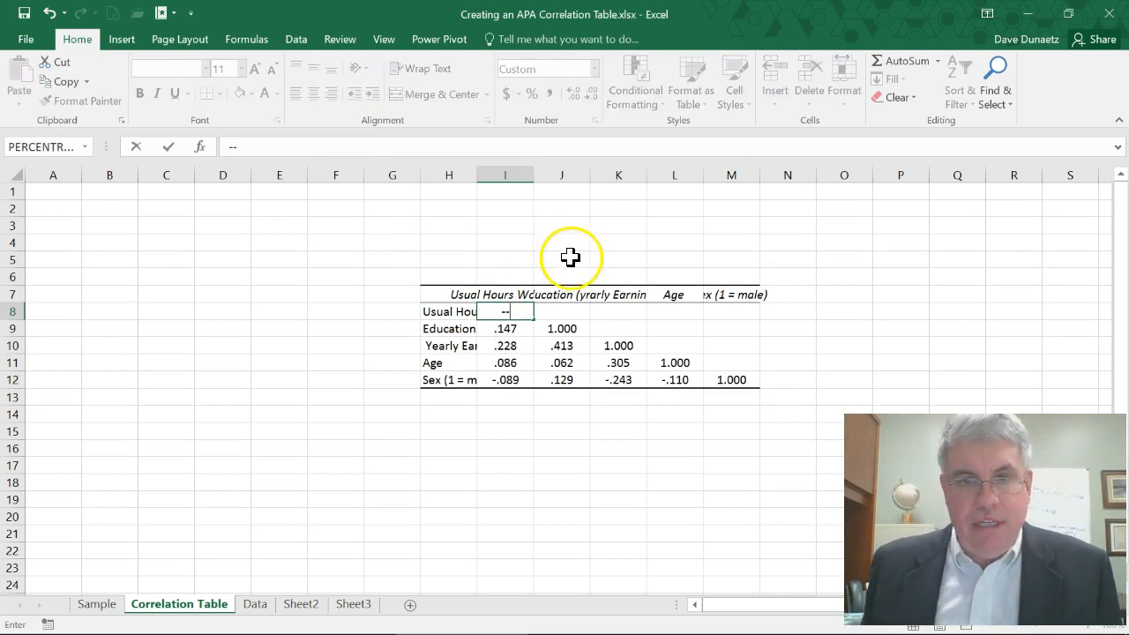
{"action": "left_click", "coordinate": [555, 330]}
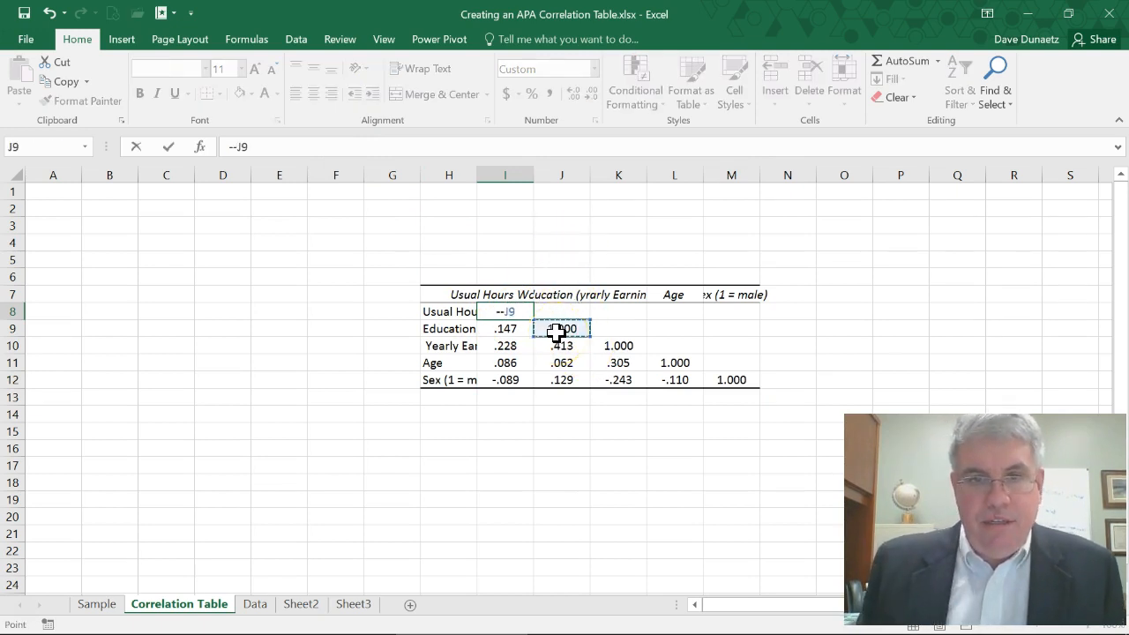
{"action": "key", "text": "BackSpace"}
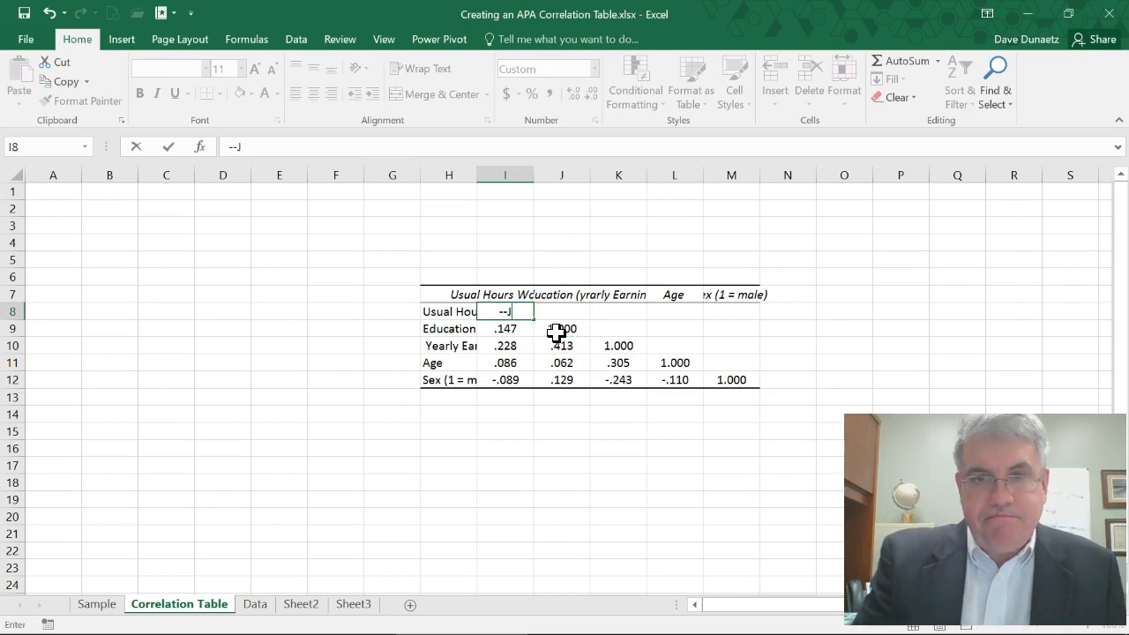
{"action": "key", "text": "Return"}
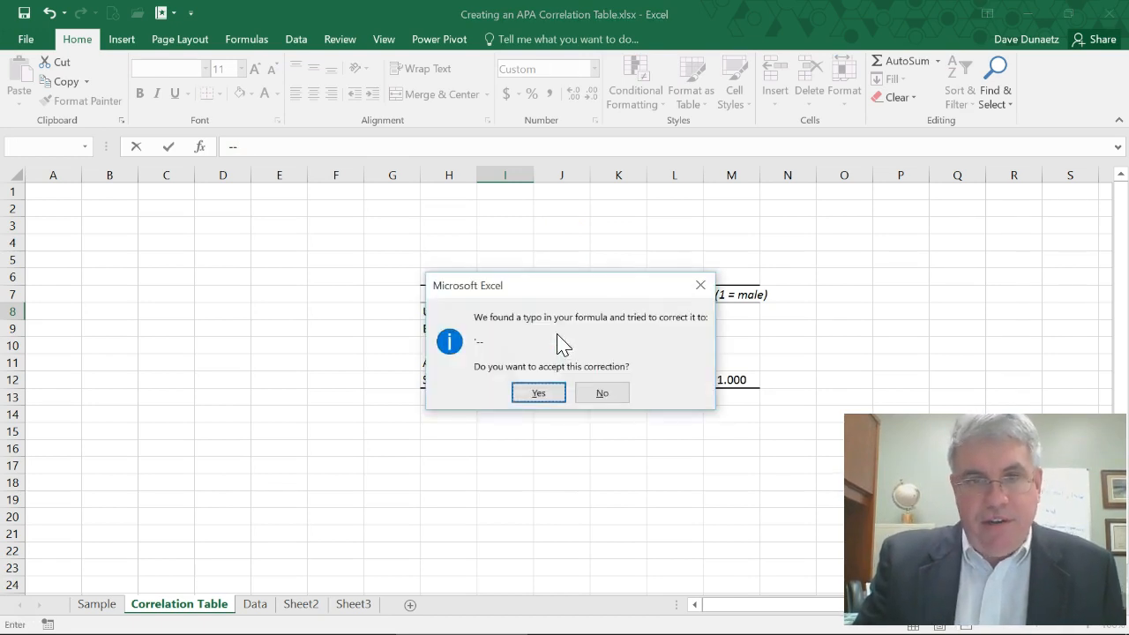
{"action": "left_click", "coordinate": [538, 393]}
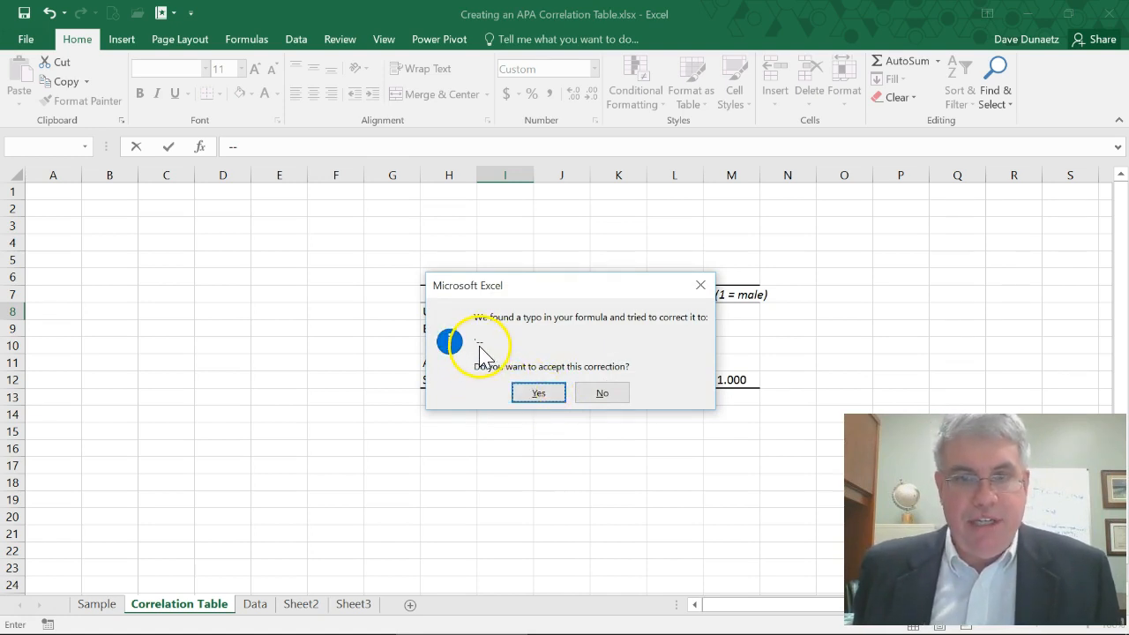
{"action": "left_click", "coordinate": [539, 394]}
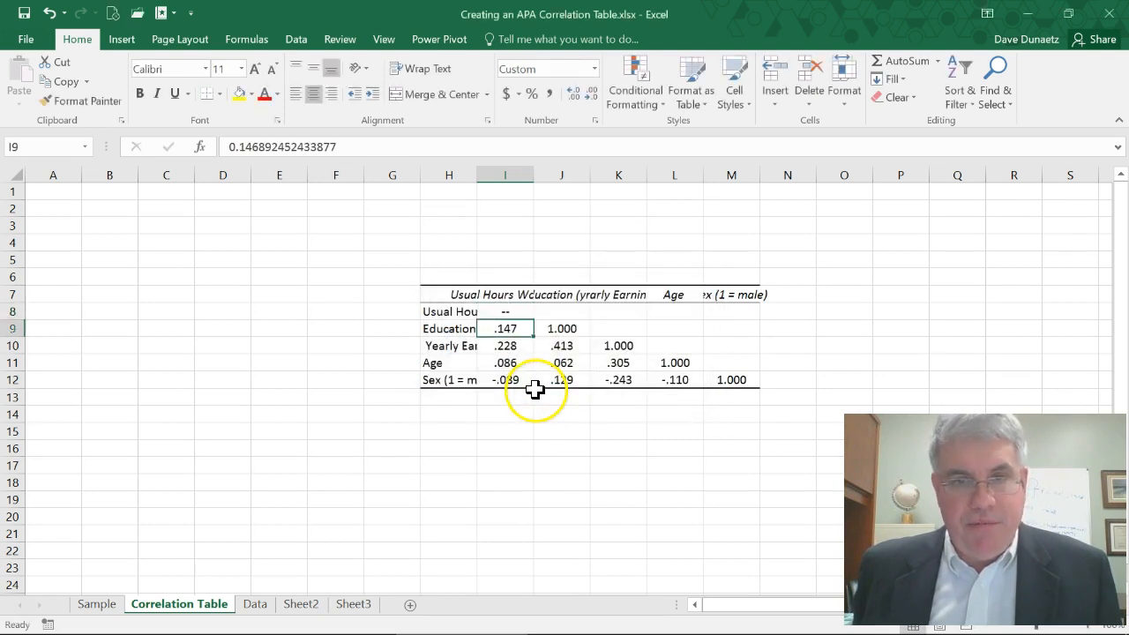
- Replace the Education and Yearly Earnings diagonal values in J9 and K10 with "--" entered as text
{"action": "left_click", "coordinate": [563, 328]}
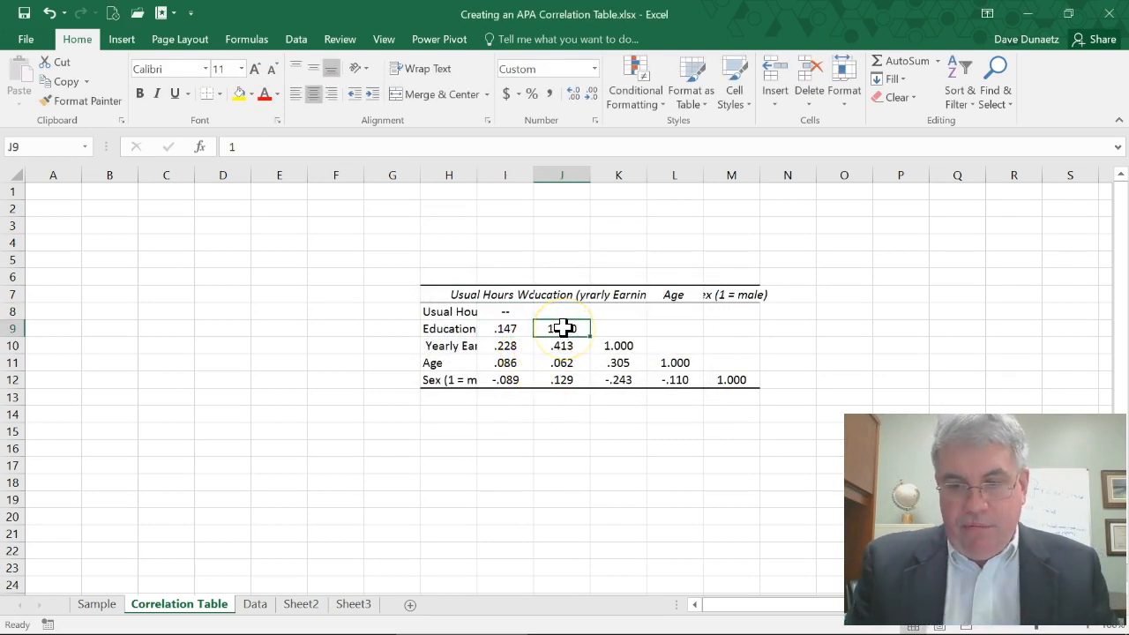
{"action": "type", "text": "'--"}
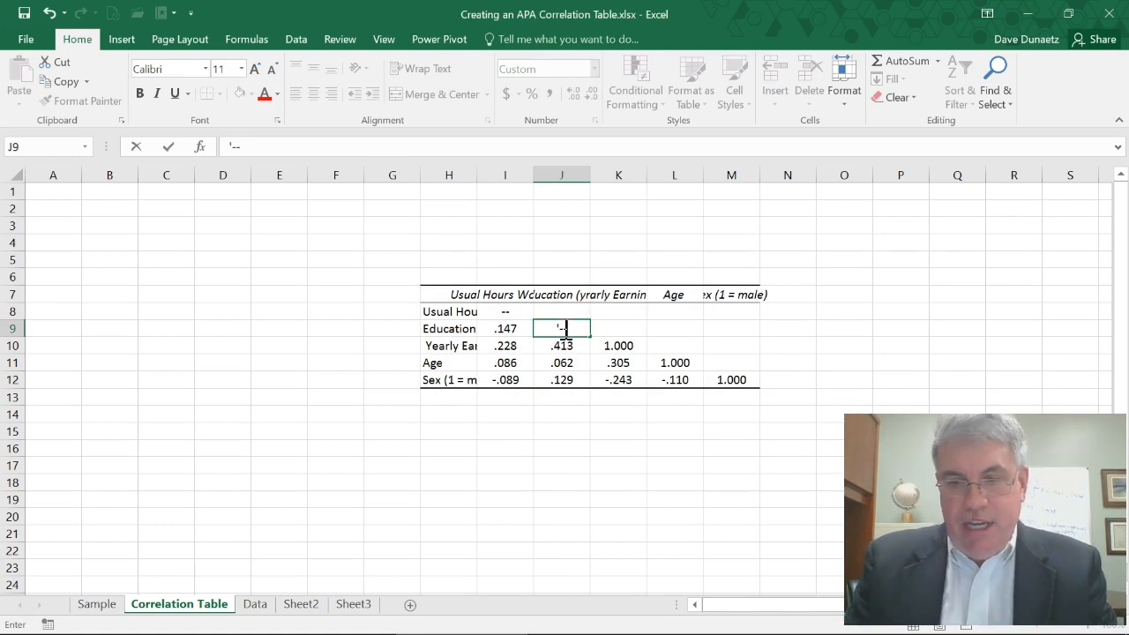
{"action": "key", "text": "Return"}
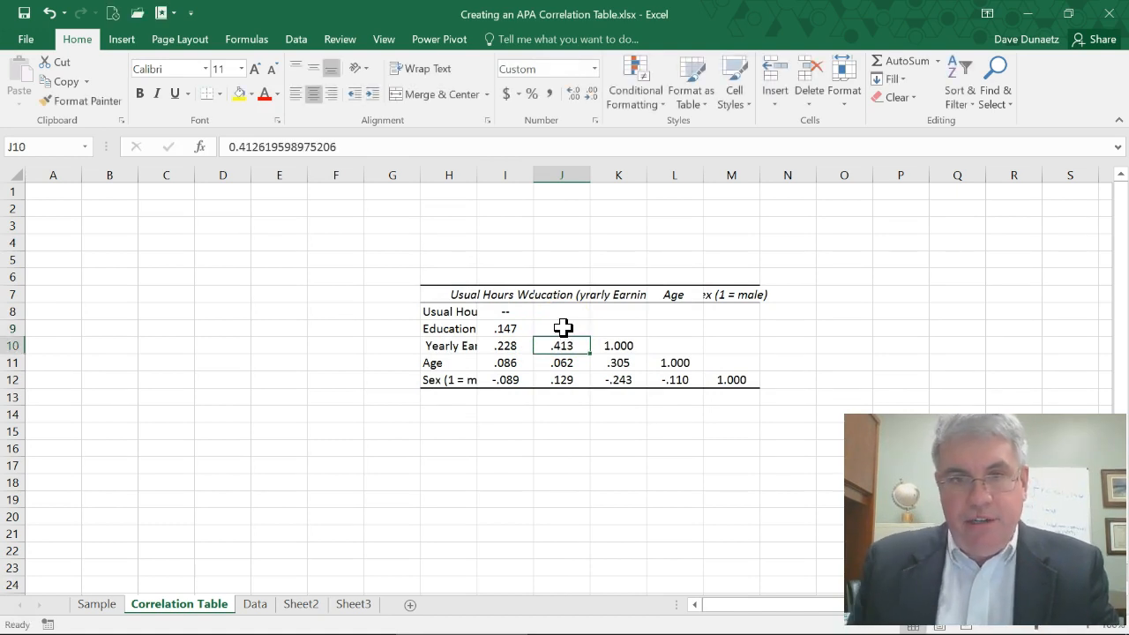
{"action": "left_click", "coordinate": [618, 348]}
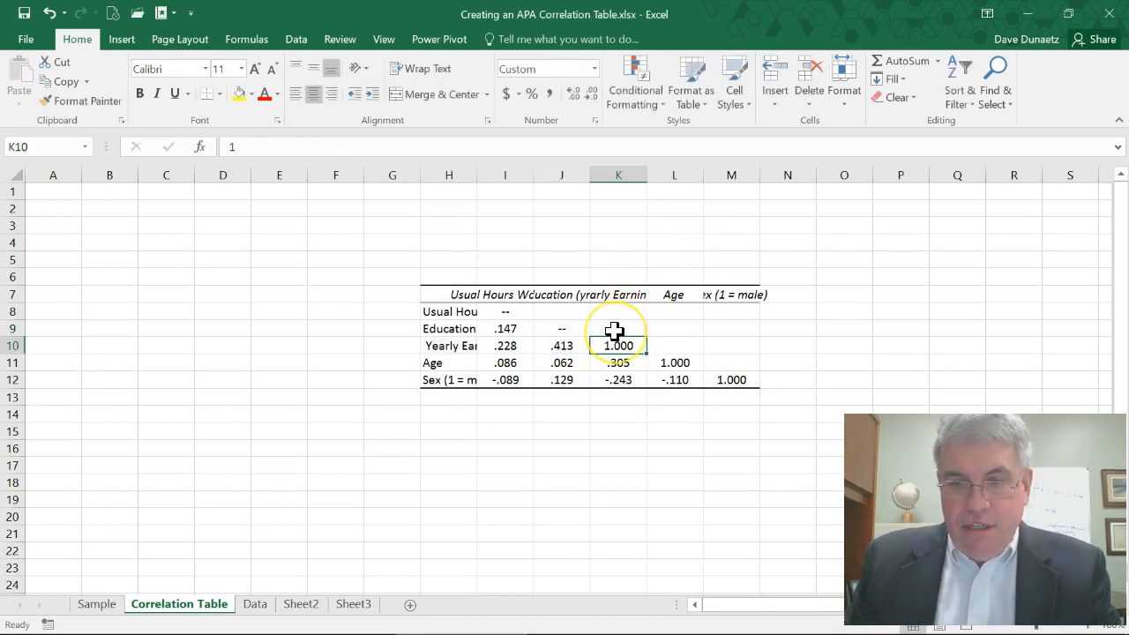
{"action": "type", "text": "'--"}
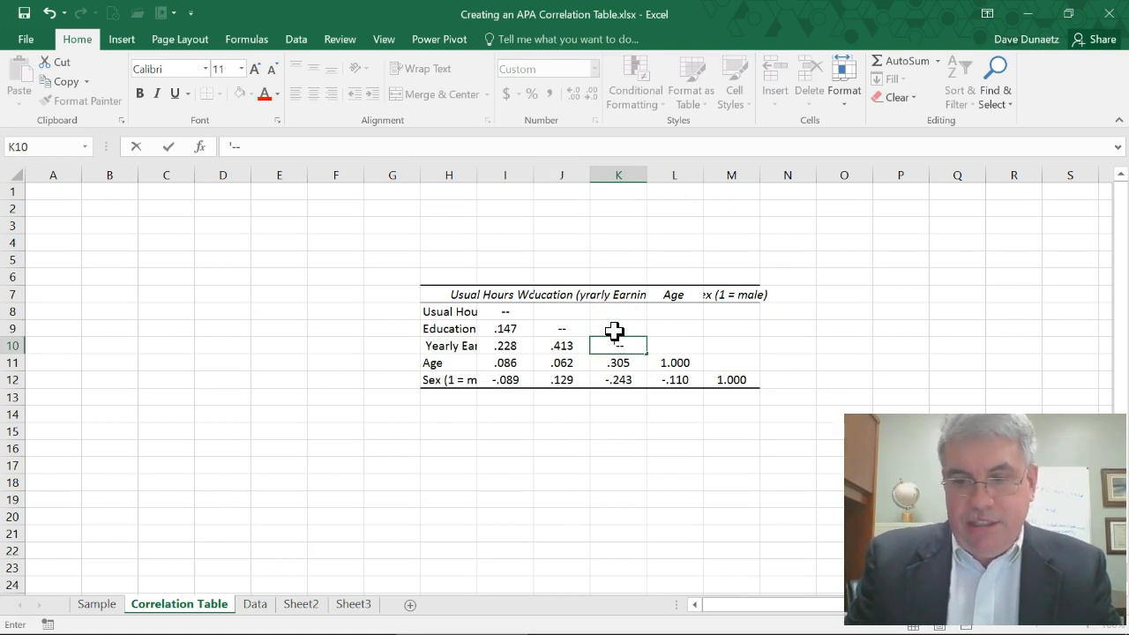
{"action": "key", "text": "Return"}
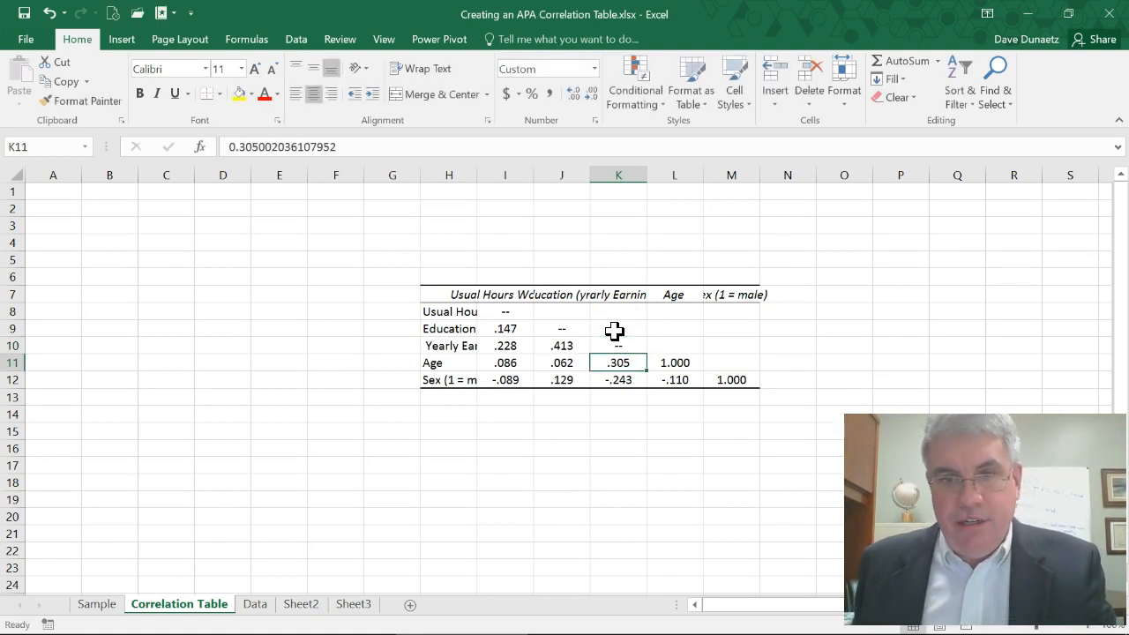
- Replace the Age and Sex diagonal values in L11 and M12 with "--", accepting the proposed correction to text for L11
{"action": "left_click", "coordinate": [680, 362]}
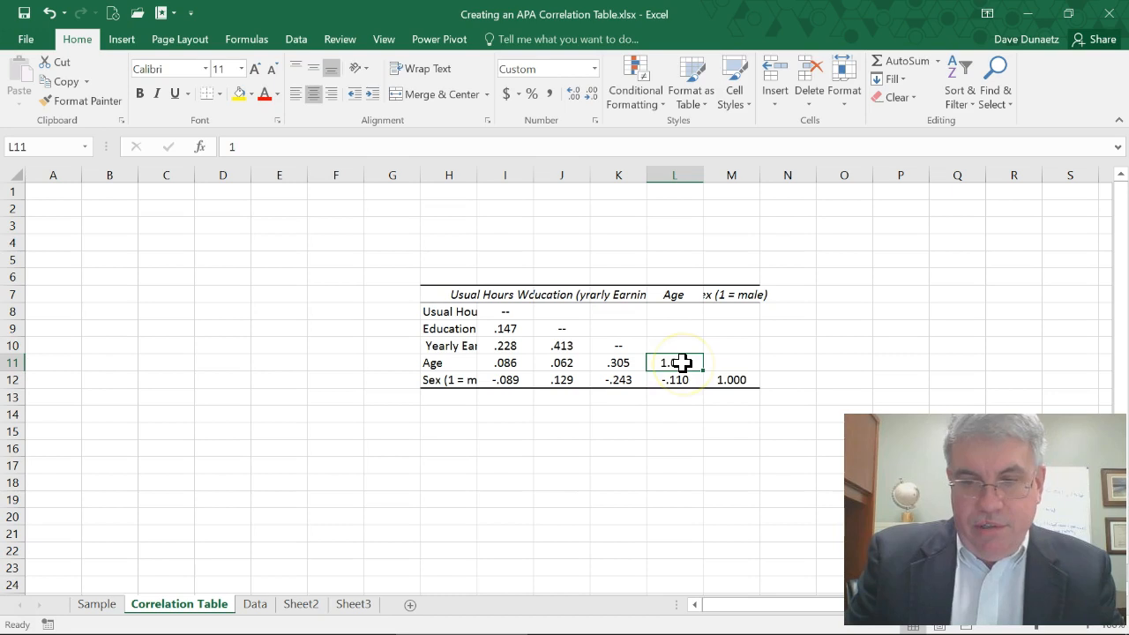
{"action": "type", "text": "--"}
{"action": "key", "text": "Return"}
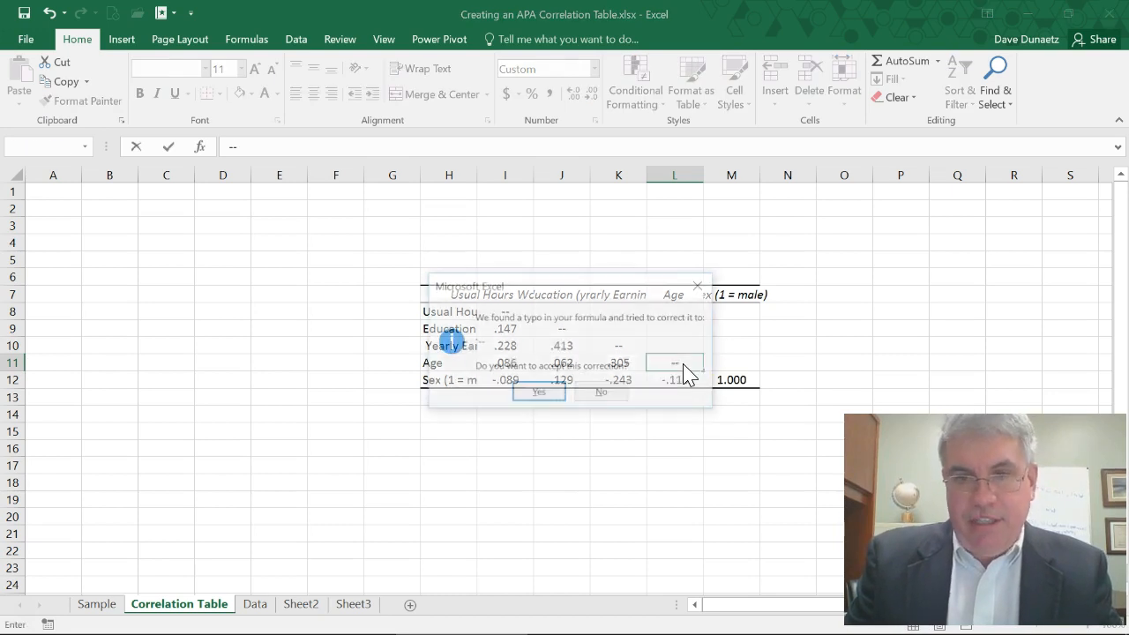
{"action": "left_click", "coordinate": [521, 393]}
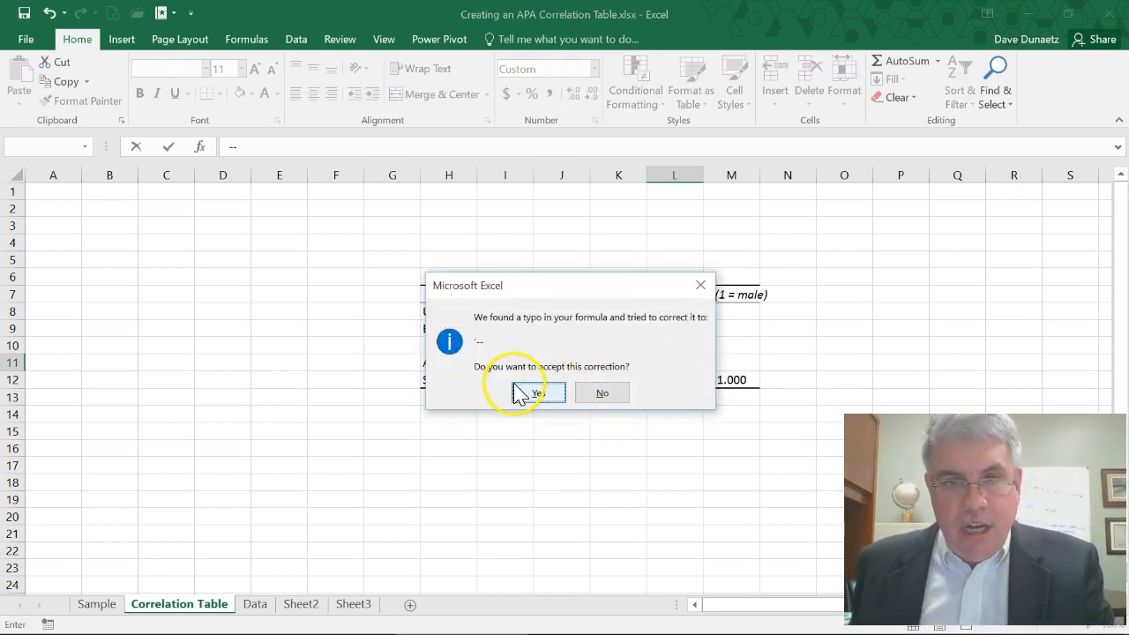
{"action": "left_click", "coordinate": [536, 395]}
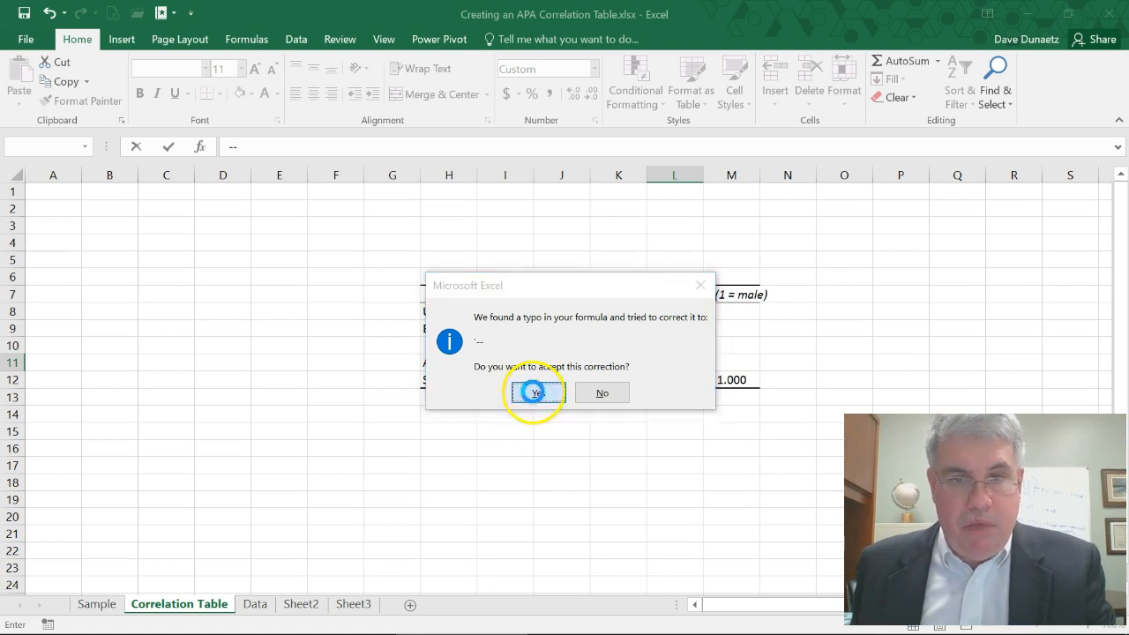
{"action": "left_click", "coordinate": [728, 381]}
{"action": "type", "text": "'--"}
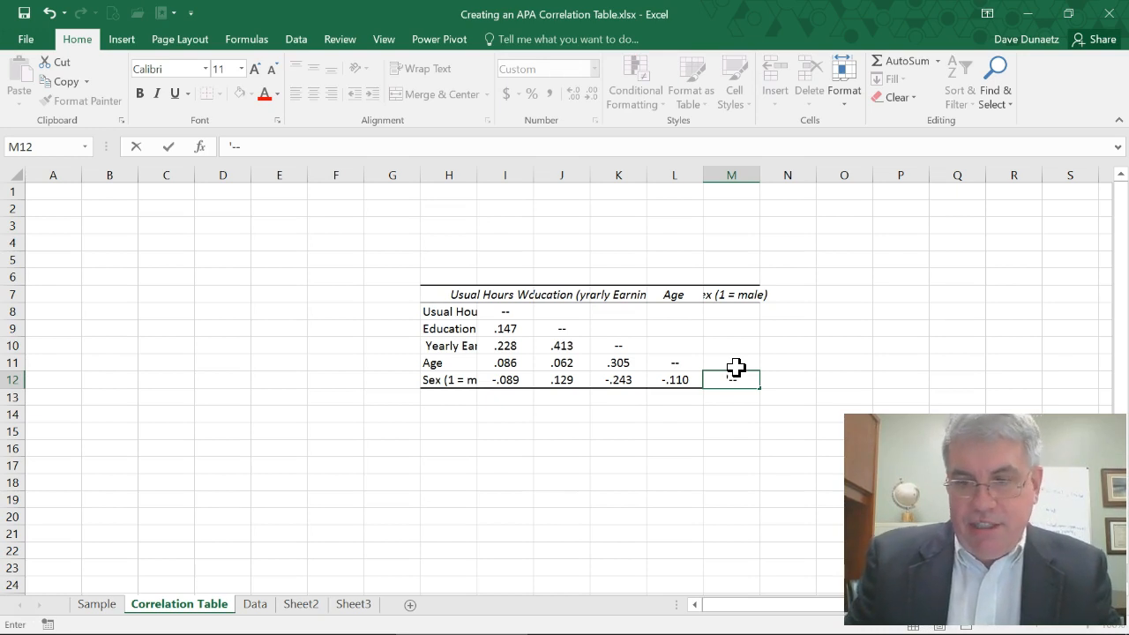
{"action": "key", "text": "Return"}
{"action": "left_click", "coordinate": [724, 413]}
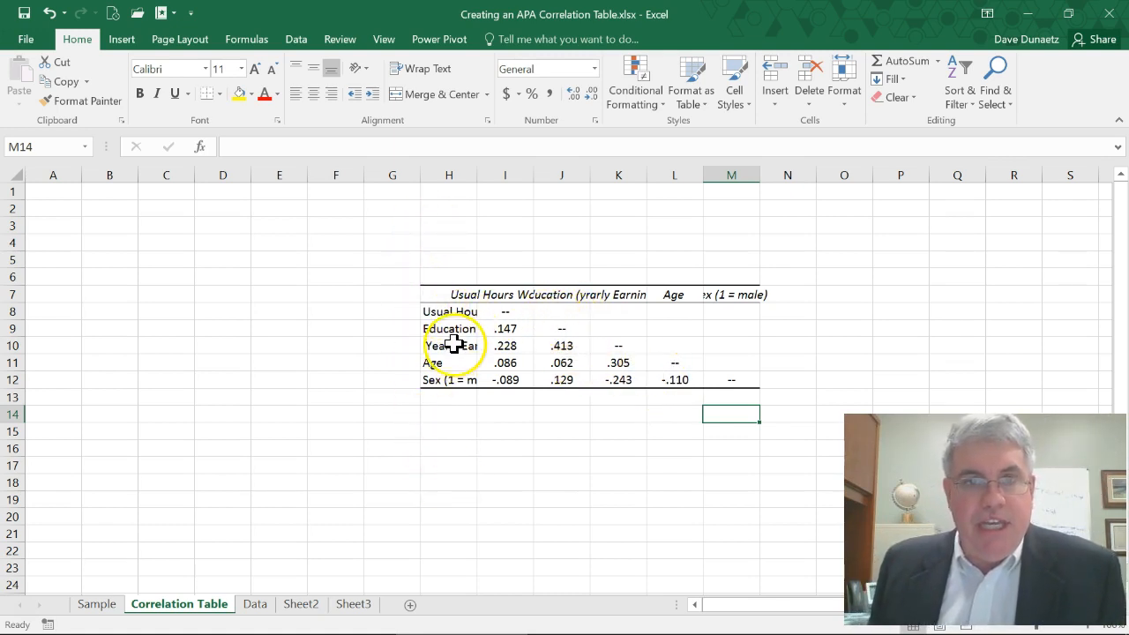
- Set the font of columns H to M to Times New Roman at size 12
{"action": "left_click", "coordinate": [438, 167]}
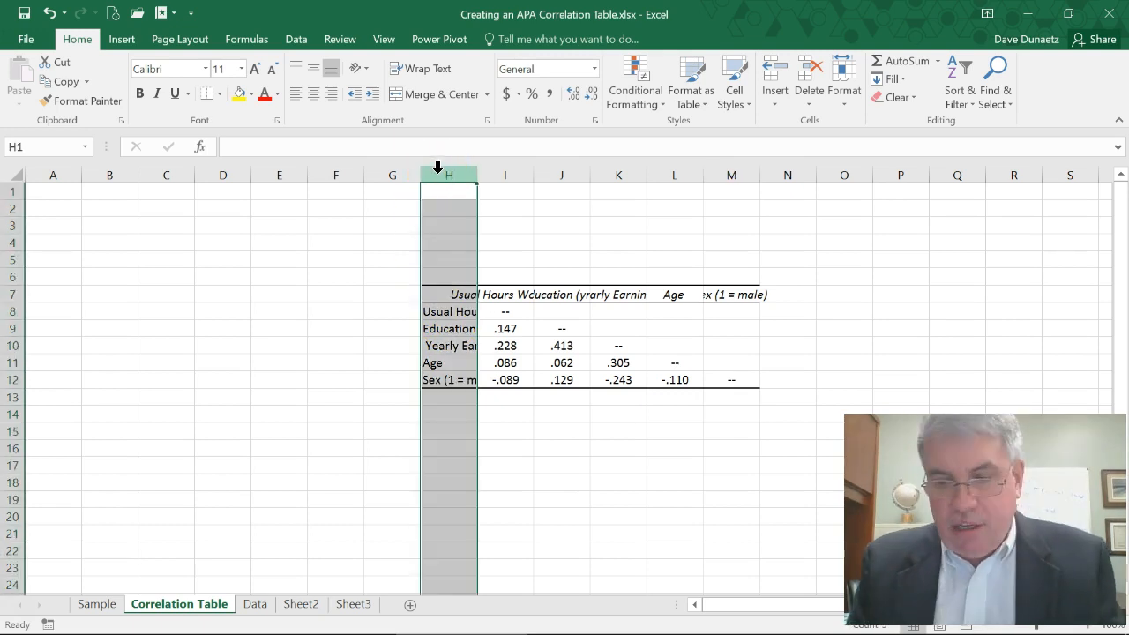
{"action": "key", "text": "shift+Right"}
{"action": "key", "text": "shift+Right"}
{"action": "key", "text": "shift+Right"}
{"action": "key", "text": "shift+Right"}
{"action": "key", "text": "shift+Right"}
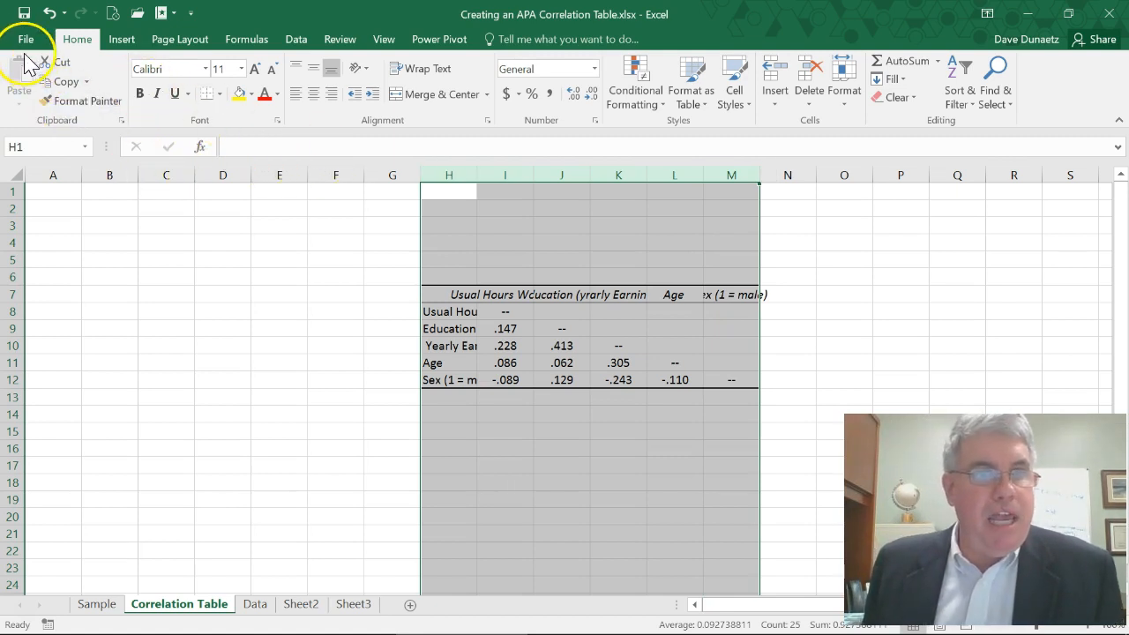
{"action": "left_click", "coordinate": [206, 70]}
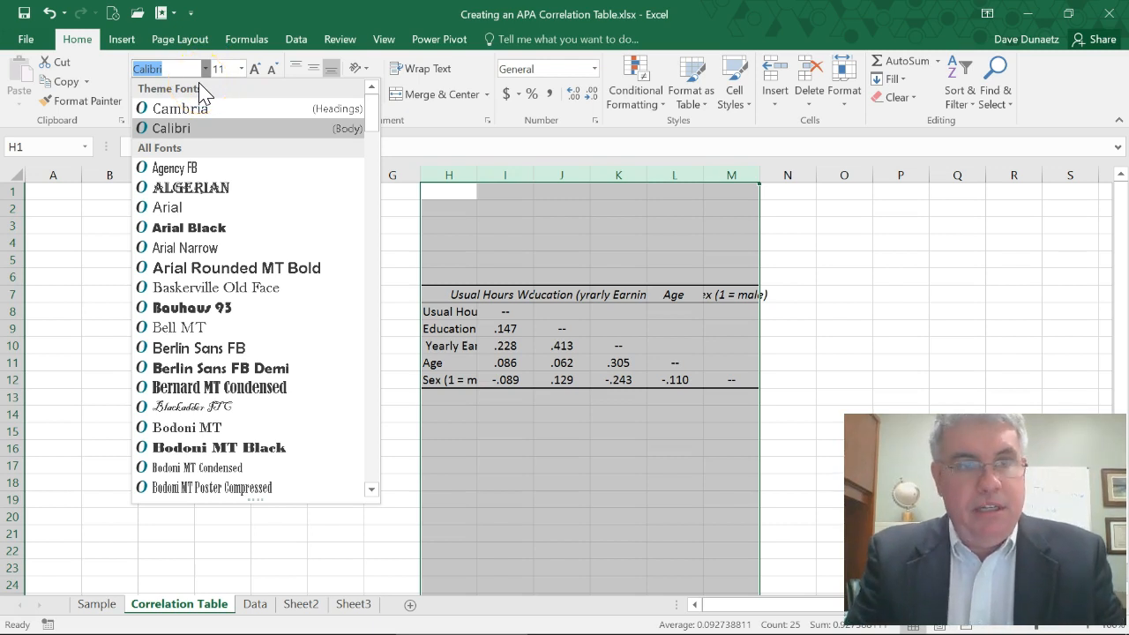
{"action": "type", "text": "Times New Ro"}
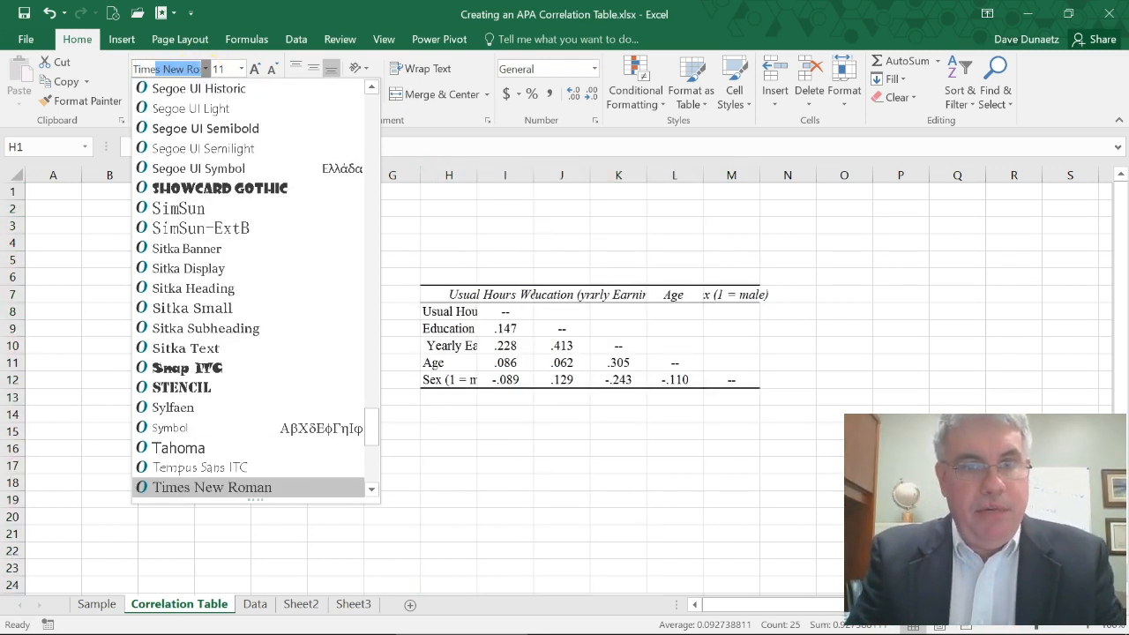
{"action": "key", "text": "Return"}
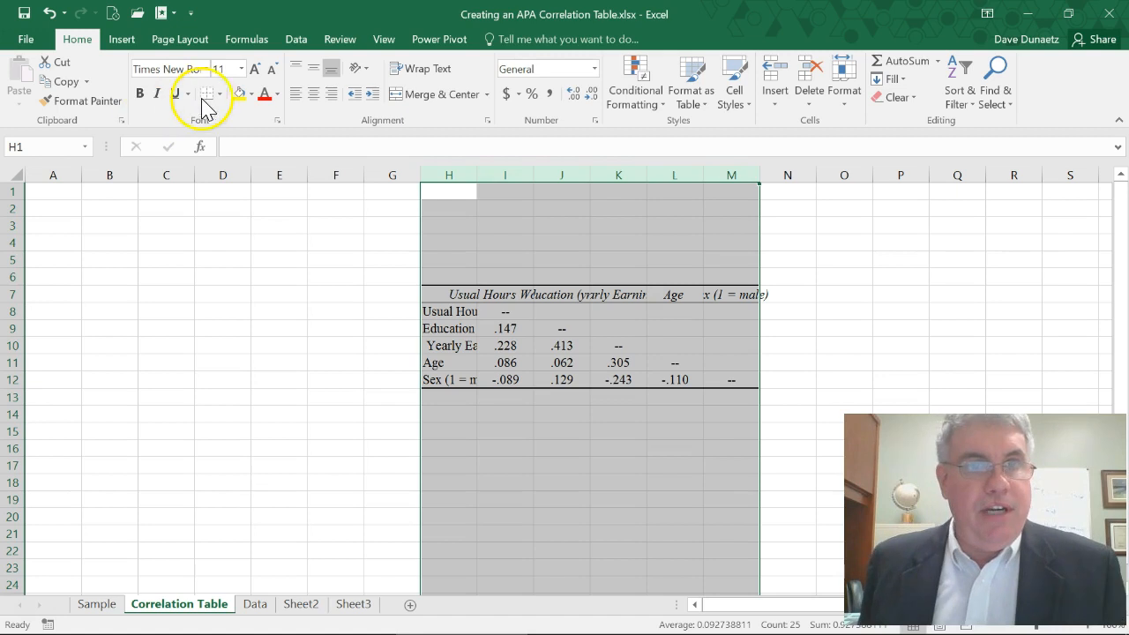
{"action": "left_click", "coordinate": [241, 70]}
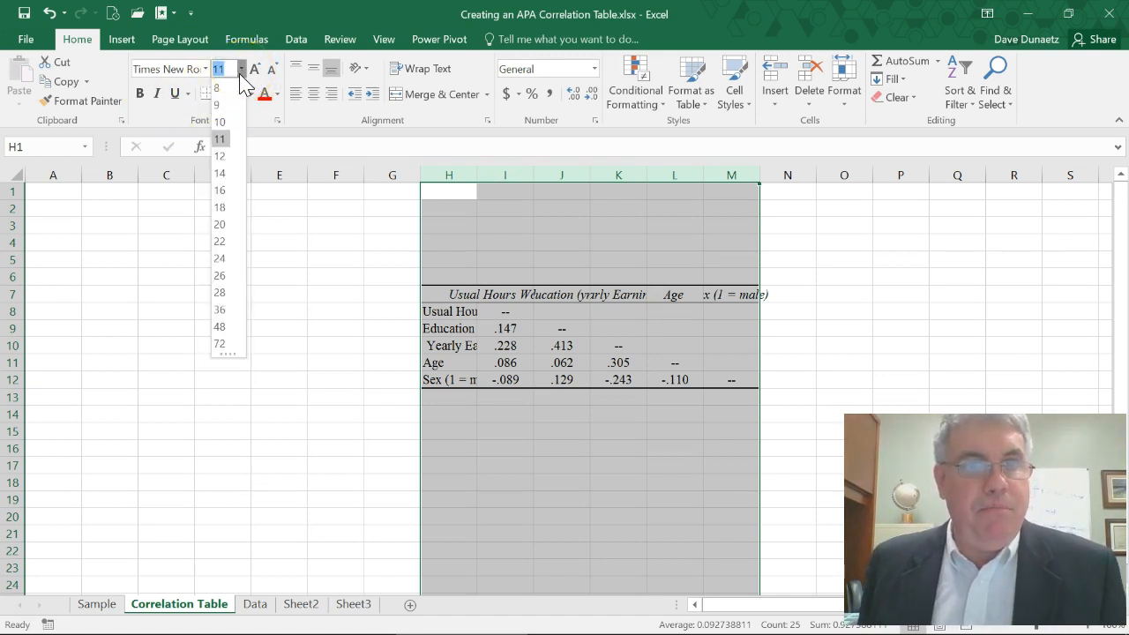
{"action": "left_click", "coordinate": [222, 156]}
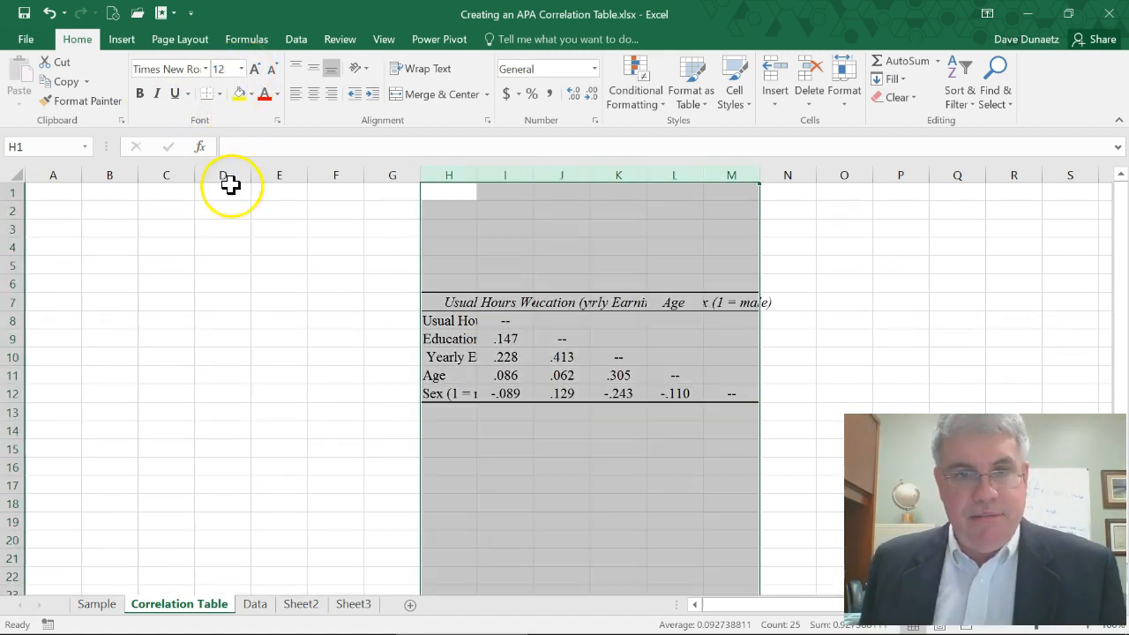
{"action": "left_click", "coordinate": [453, 447]}
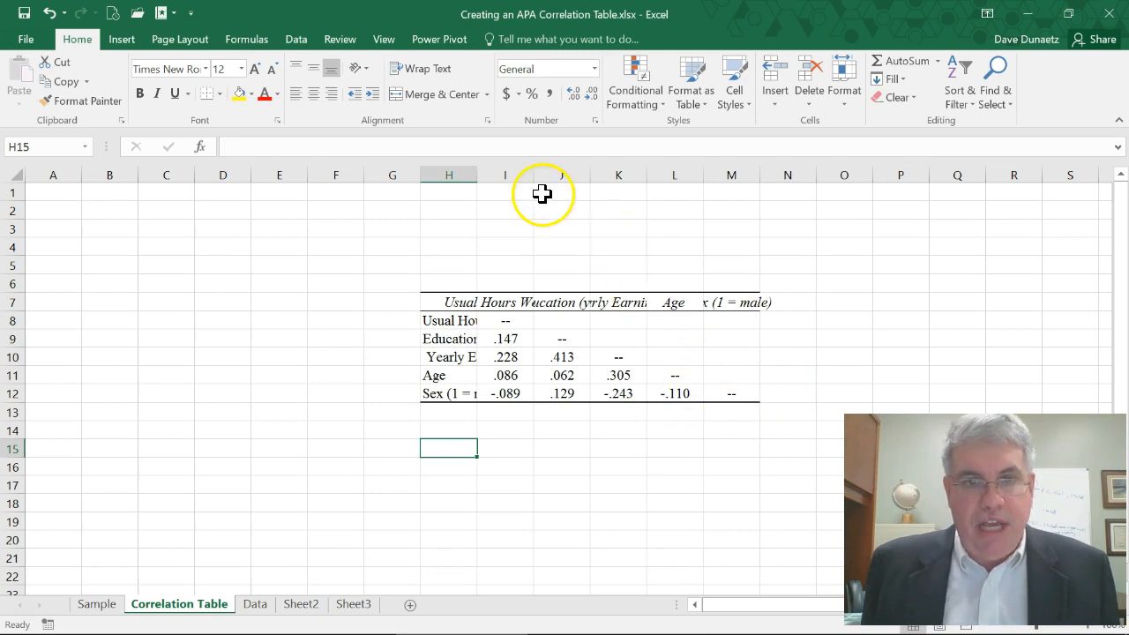
- Widen column H to fit the full row labels and shorten the label in H9 to "Education"
{"action": "left_click_drag", "start_coordinate": [475, 175], "coordinate": [549, 169]}
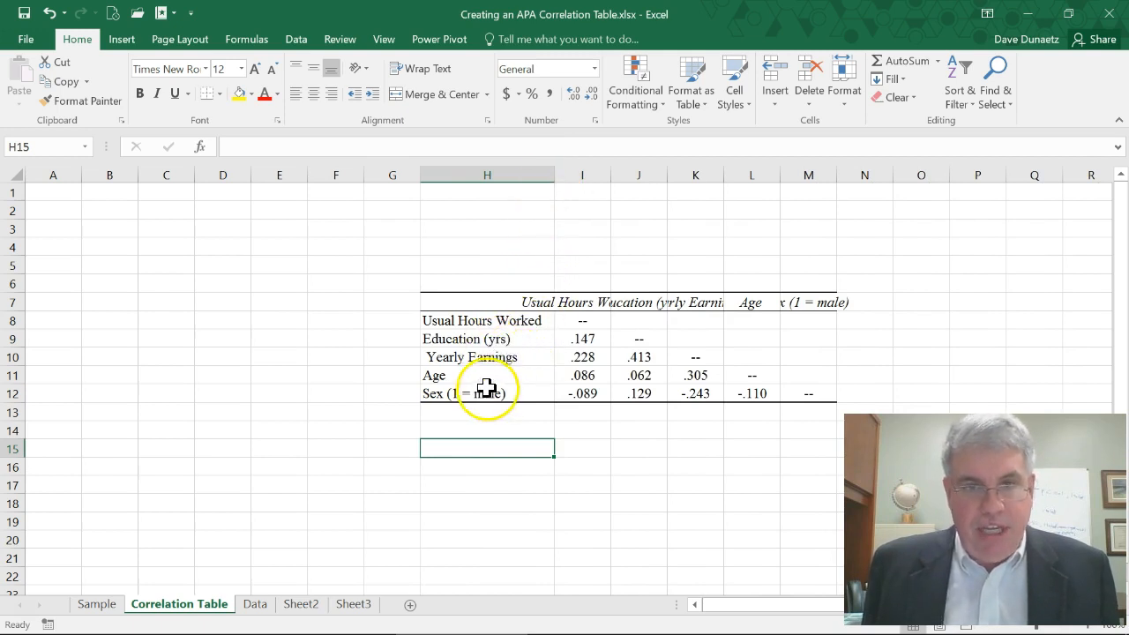
{"action": "left_click", "coordinate": [456, 340]}
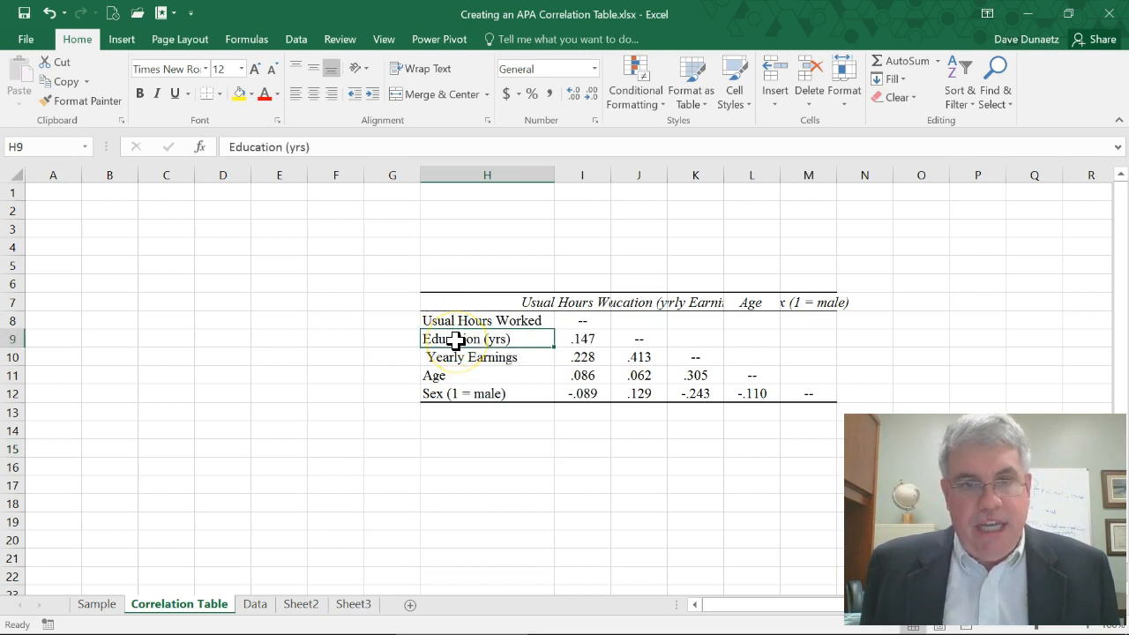
{"action": "left_click", "coordinate": [358, 147]}
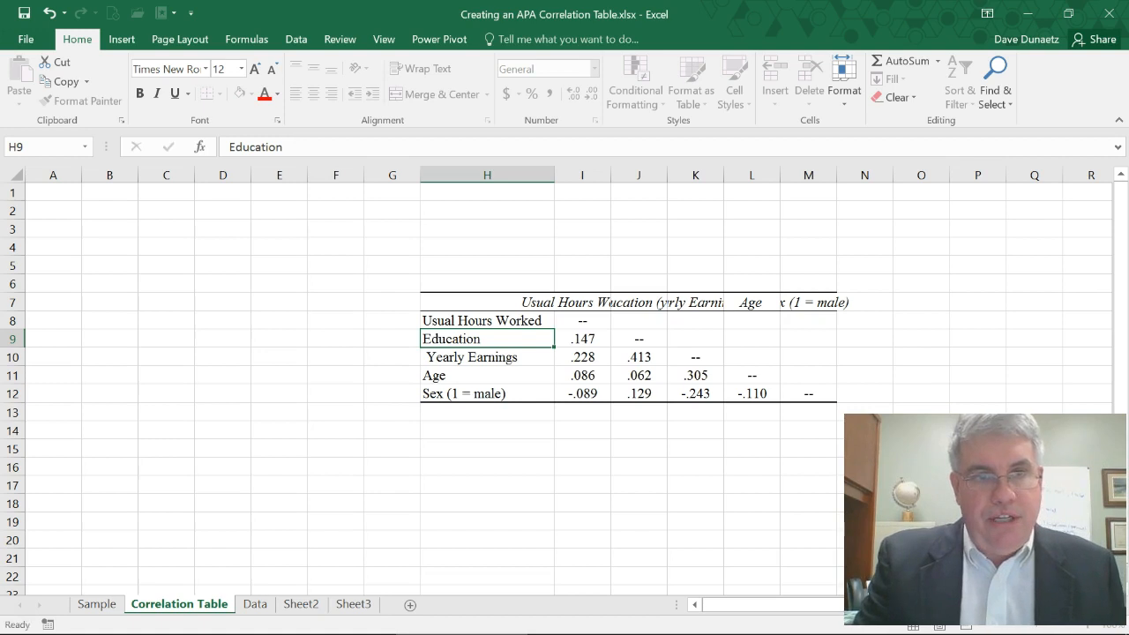
{"action": "key", "text": "Return"}
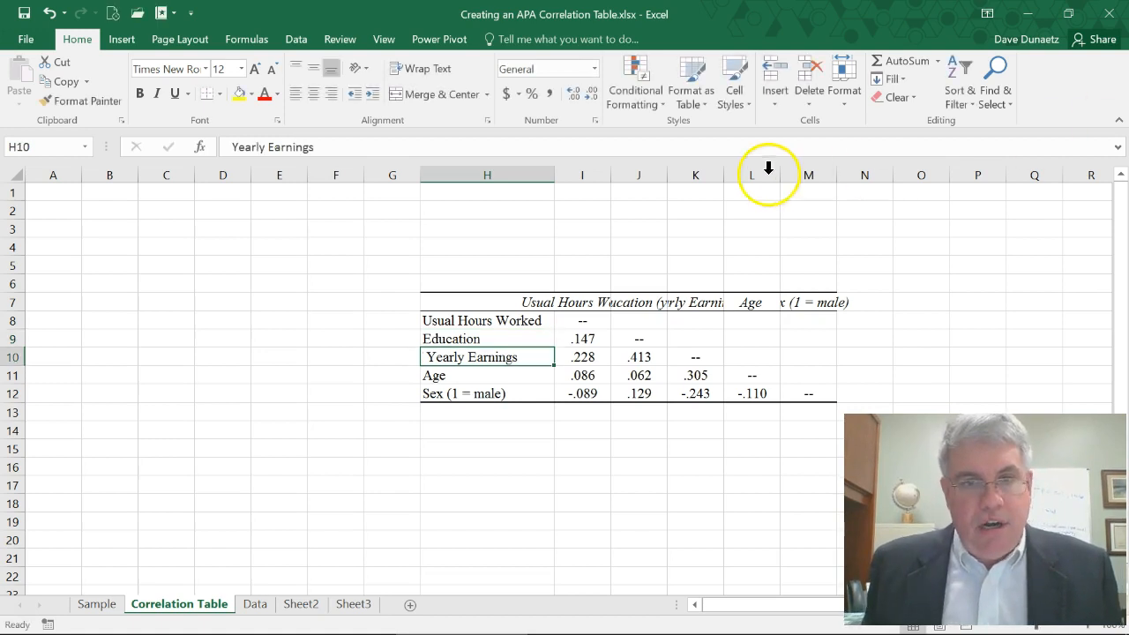
- Change the Yearly Earnings row label in H10 to "Salary"
{"action": "left_click", "coordinate": [326, 148]}
{"action": "key", "text": "BackSpace"}
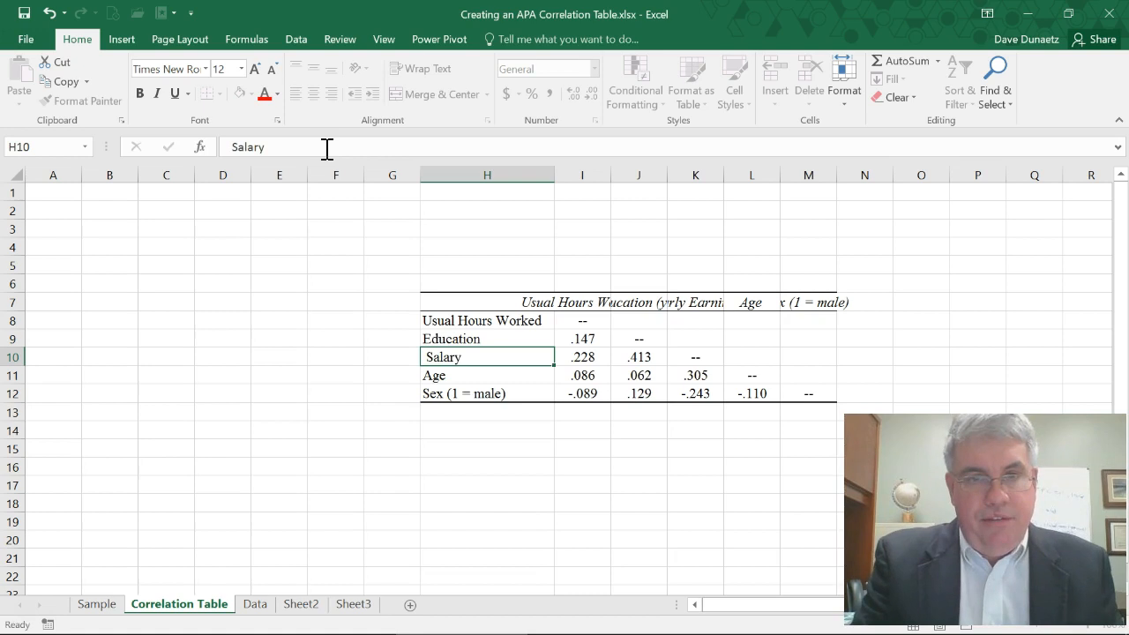
{"action": "key", "text": "Return"}
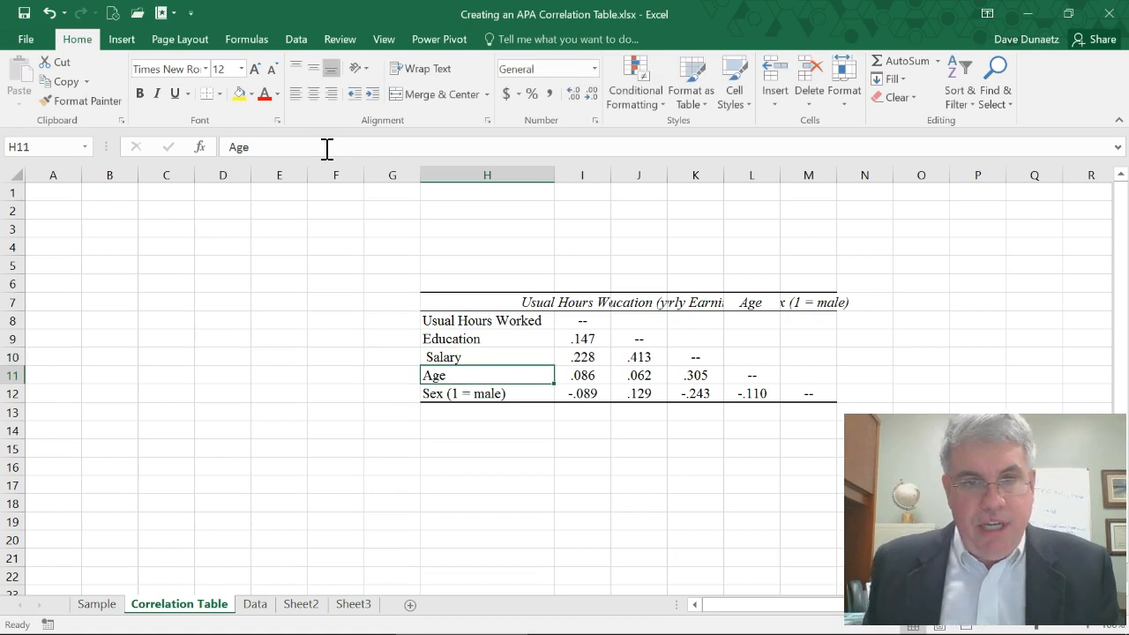
{"action": "left_click", "coordinate": [459, 399]}
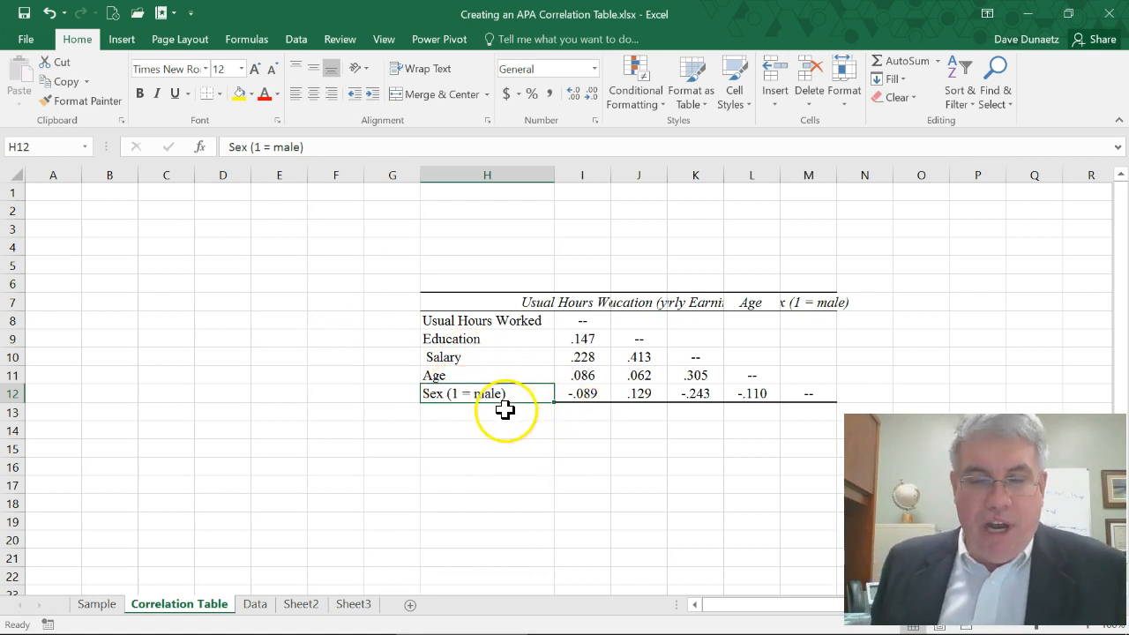
- Number the first two row labels by adding "1. " before Usual Hours Worked in H8 and "2. " before Education in H9
{"action": "left_click", "coordinate": [433, 323]}
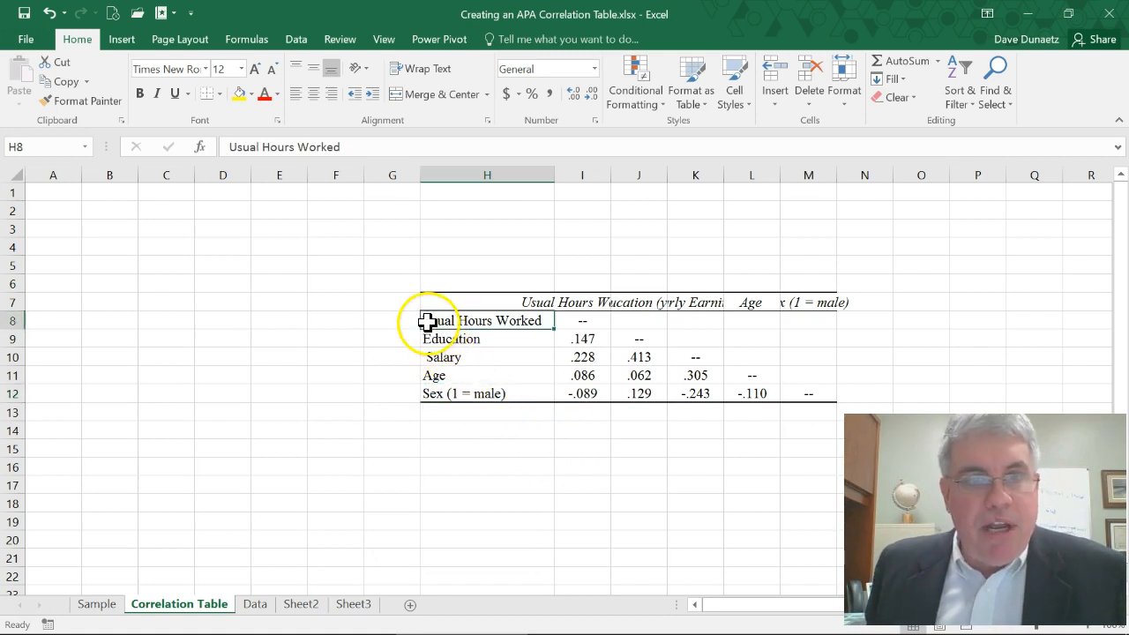
{"action": "left_click", "coordinate": [229, 147]}
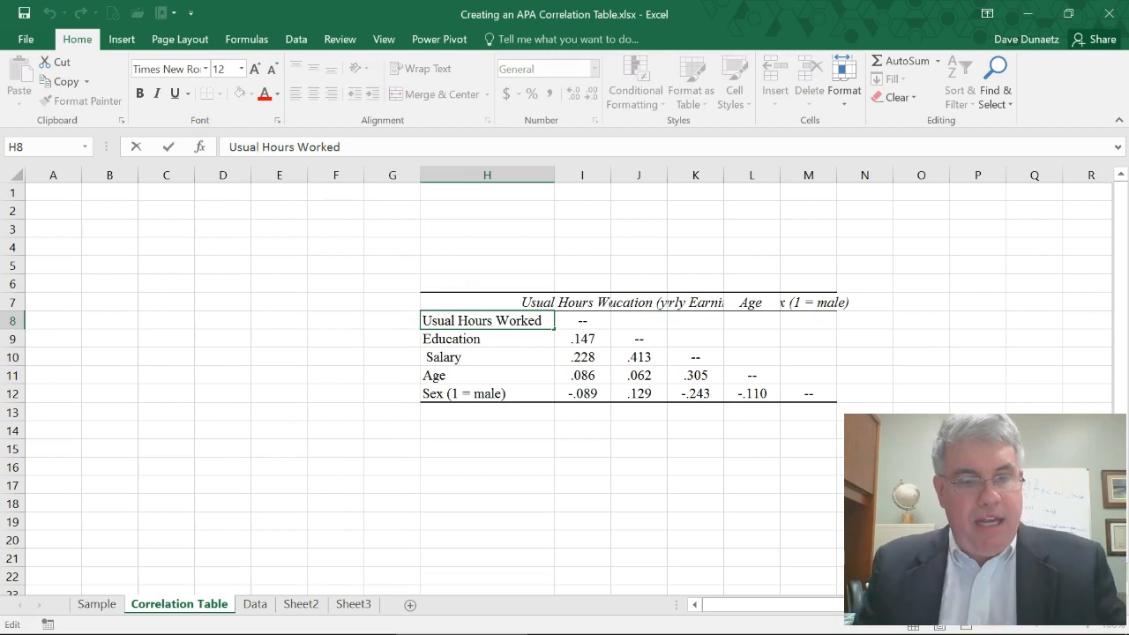
{"action": "type", "text": "1."}
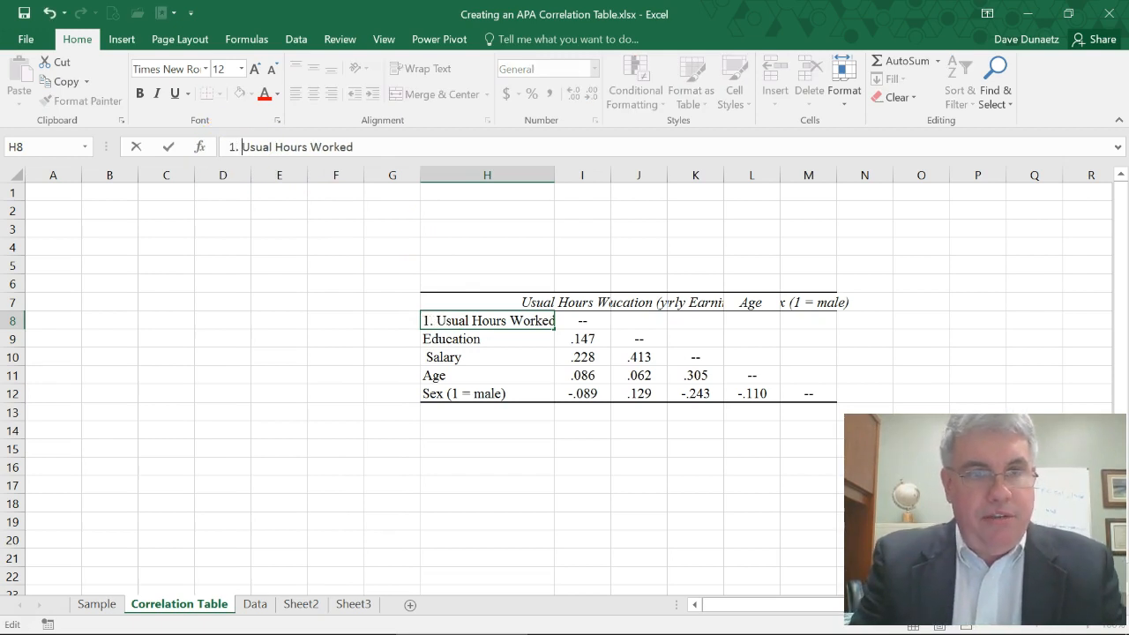
{"action": "key", "text": "Return"}
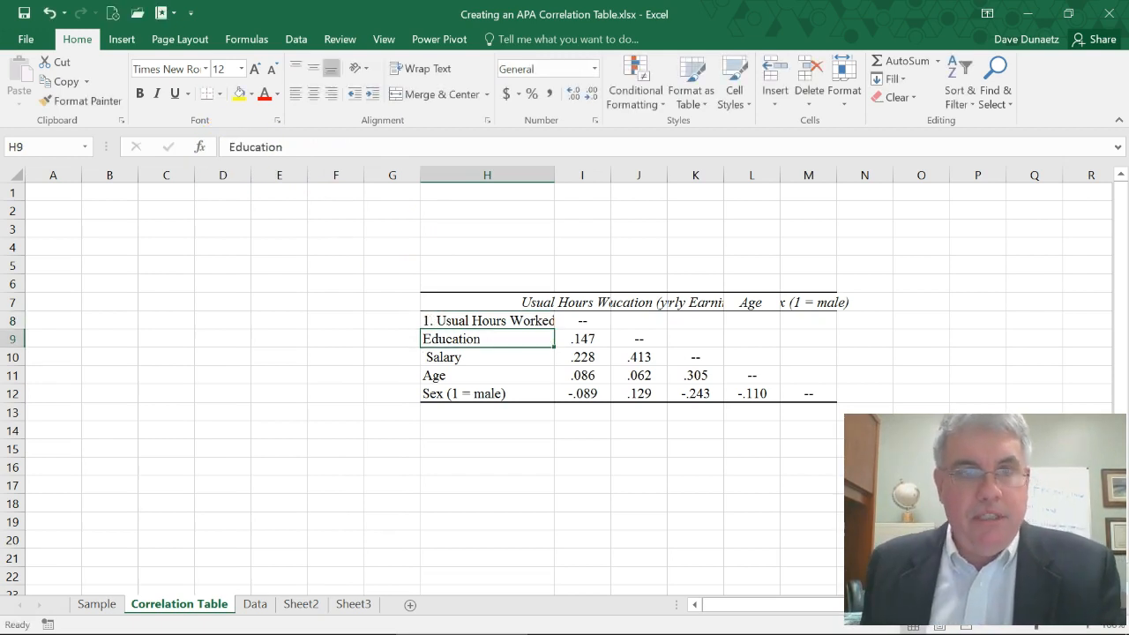
{"action": "left_click", "coordinate": [229, 148]}
{"action": "type", "text": "2"}
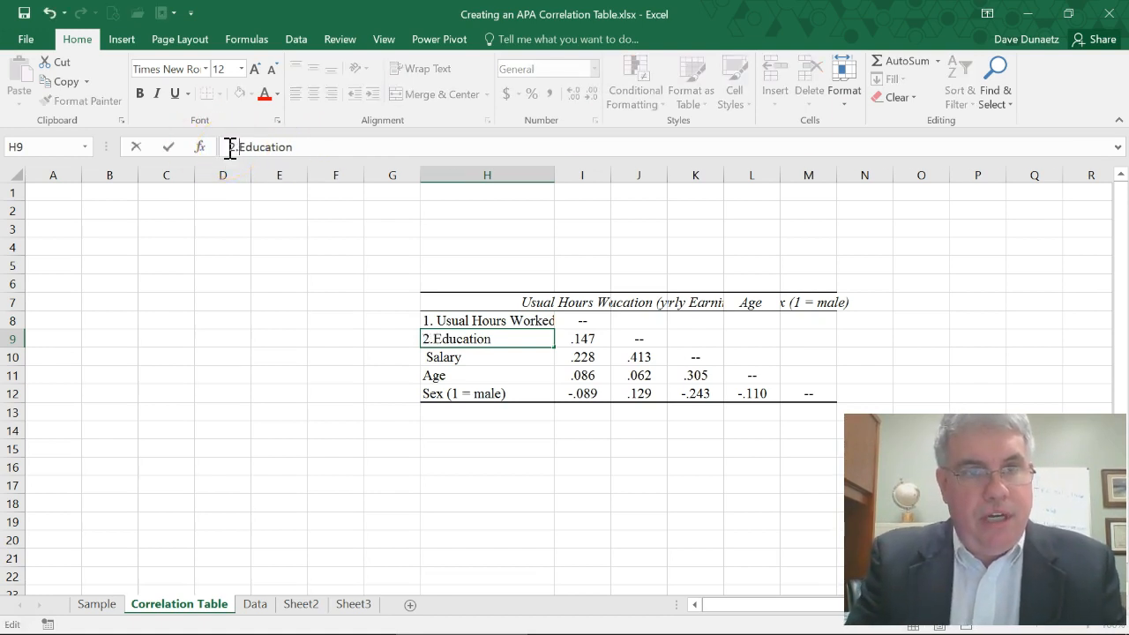
{"action": "type", "text": "."}
{"action": "key", "text": "Return"}
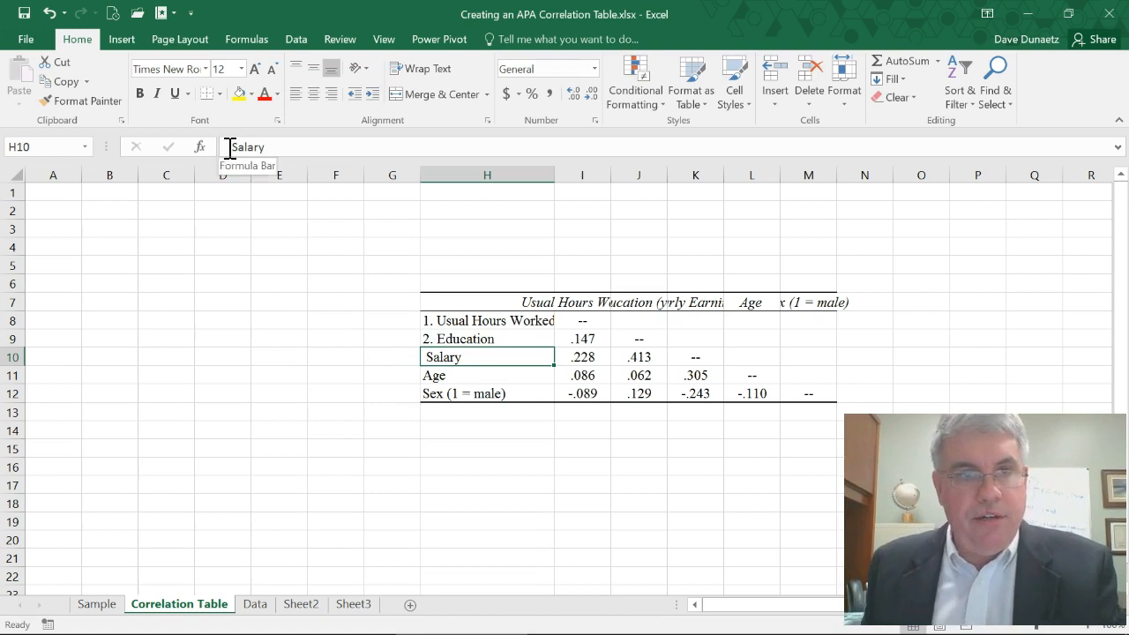
- Number the Salary, Age and Sex row labels in H10 to H12 with the prefixes "3. ", "4. " and "5. "
{"action": "left_click", "coordinate": [235, 148]}
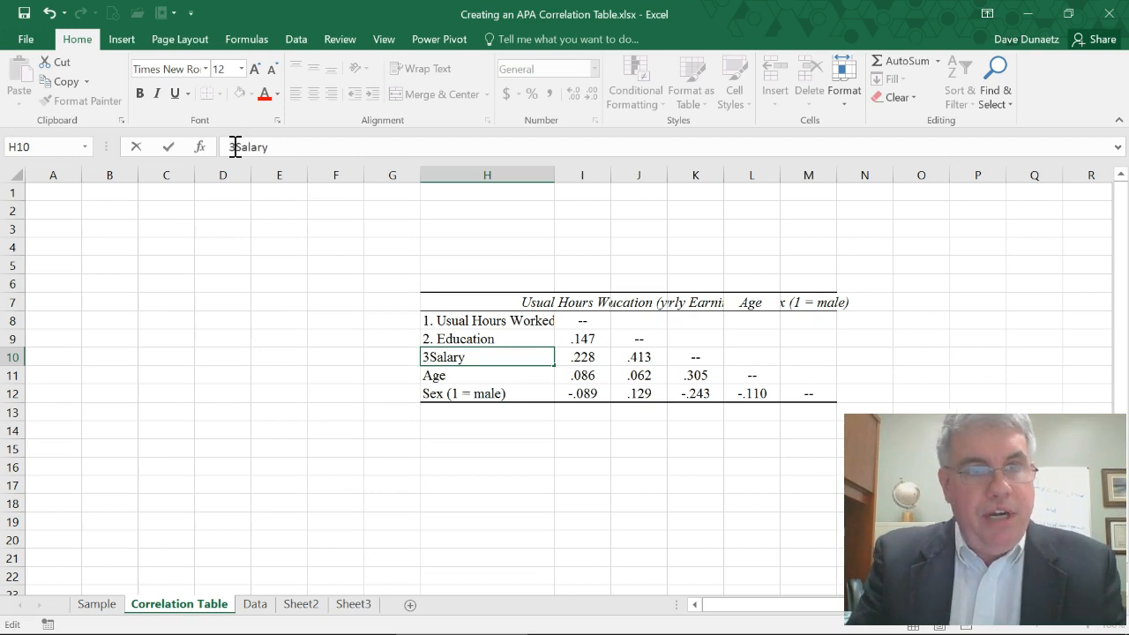
{"action": "type", "text": "."}
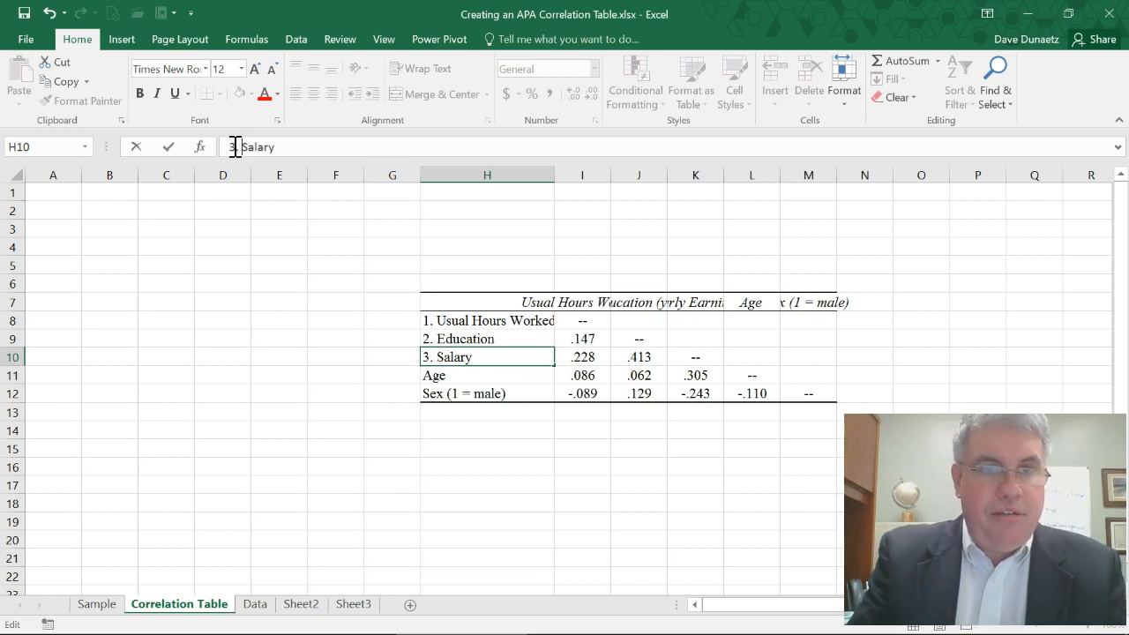
{"action": "key", "text": "Return"}
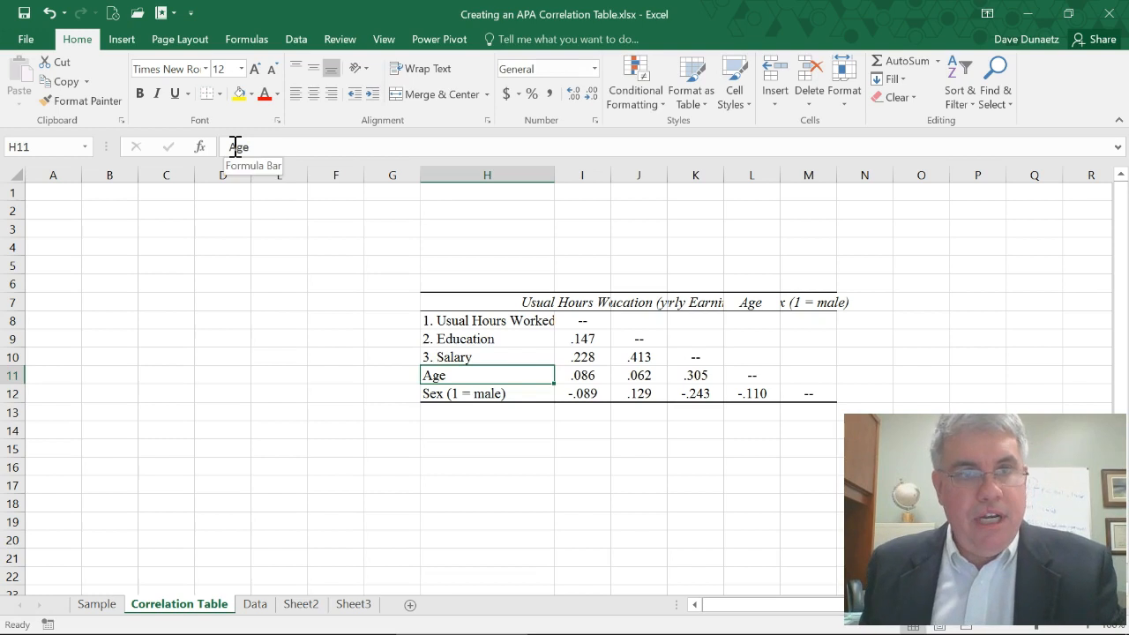
{"action": "left_click", "coordinate": [231, 147]}
{"action": "type", "text": "4."}
{"action": "key", "text": "Return"}
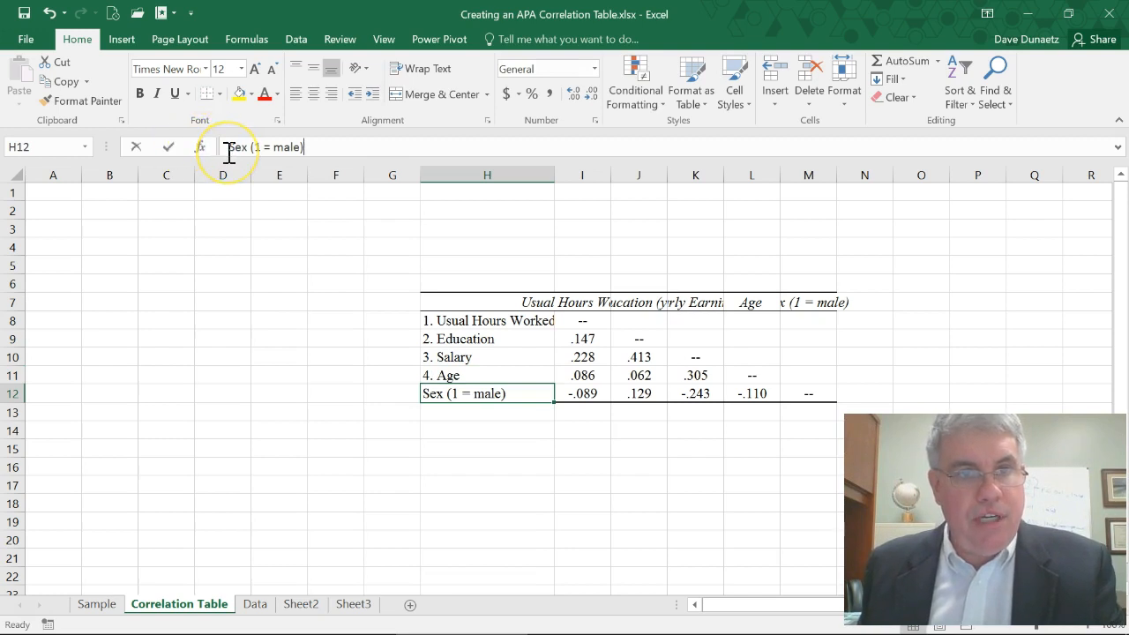
{"action": "left_click", "coordinate": [228, 149]}
{"action": "type", "text": "5."}
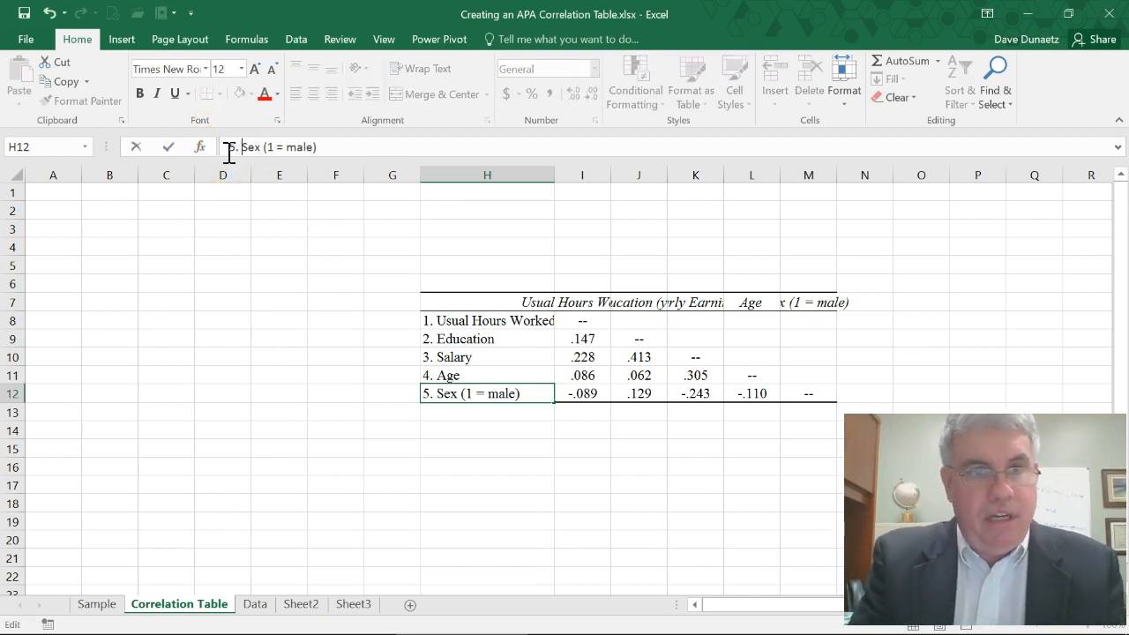
{"action": "key", "text": "Return"}
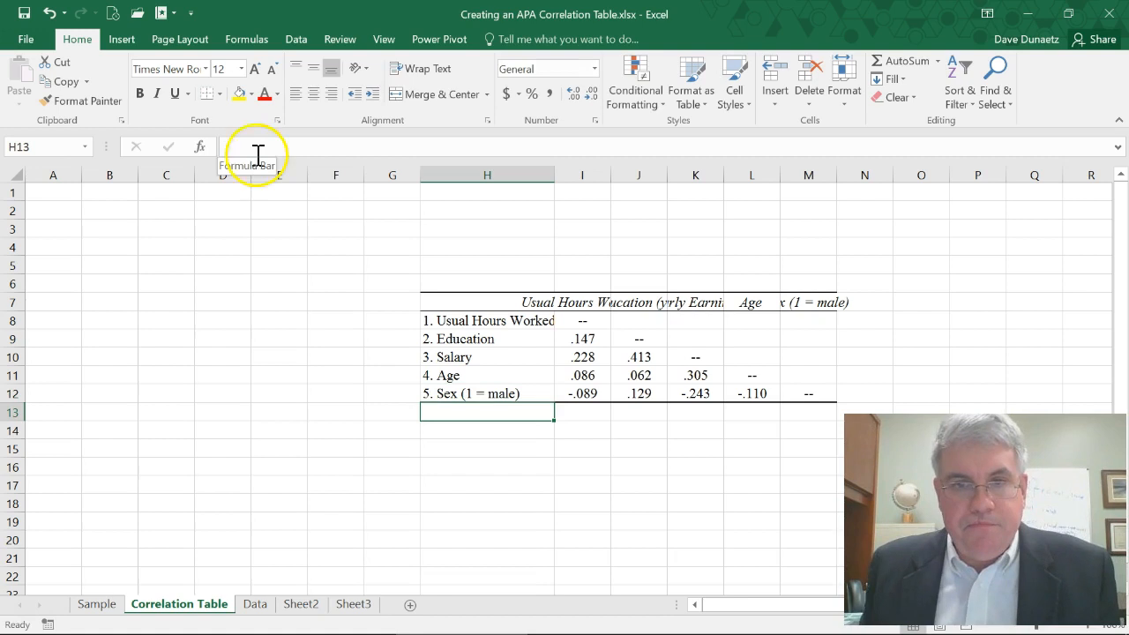
- Replace the variable names in the header cells I7 to M7 with the numbers 1 to 5
{"action": "left_click", "coordinate": [575, 303]}
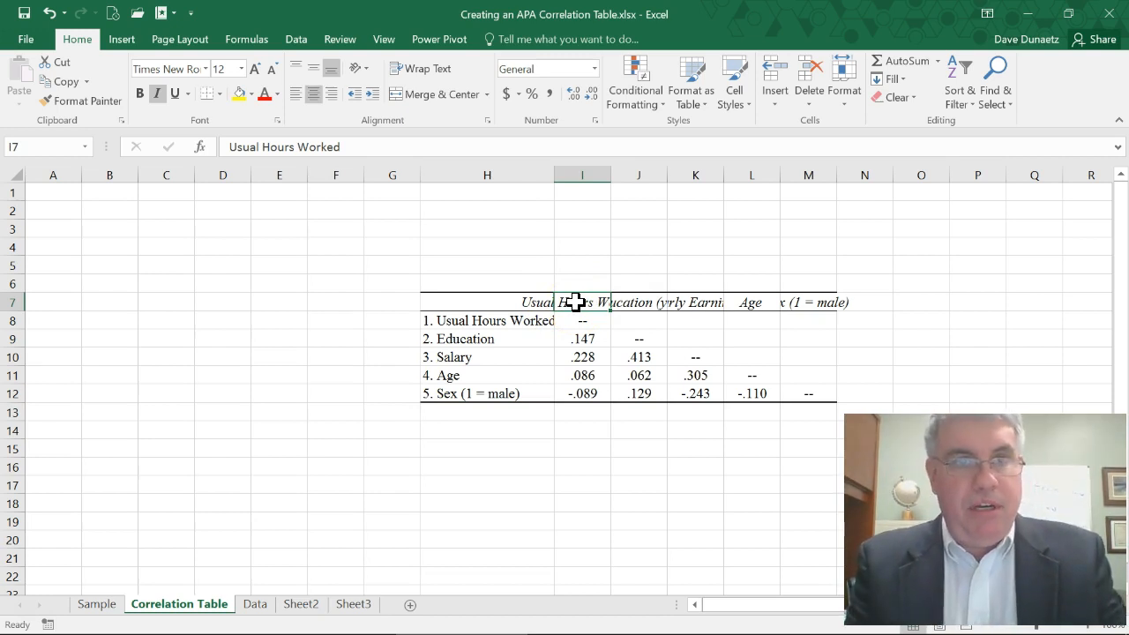
{"action": "type", "text": "1."}
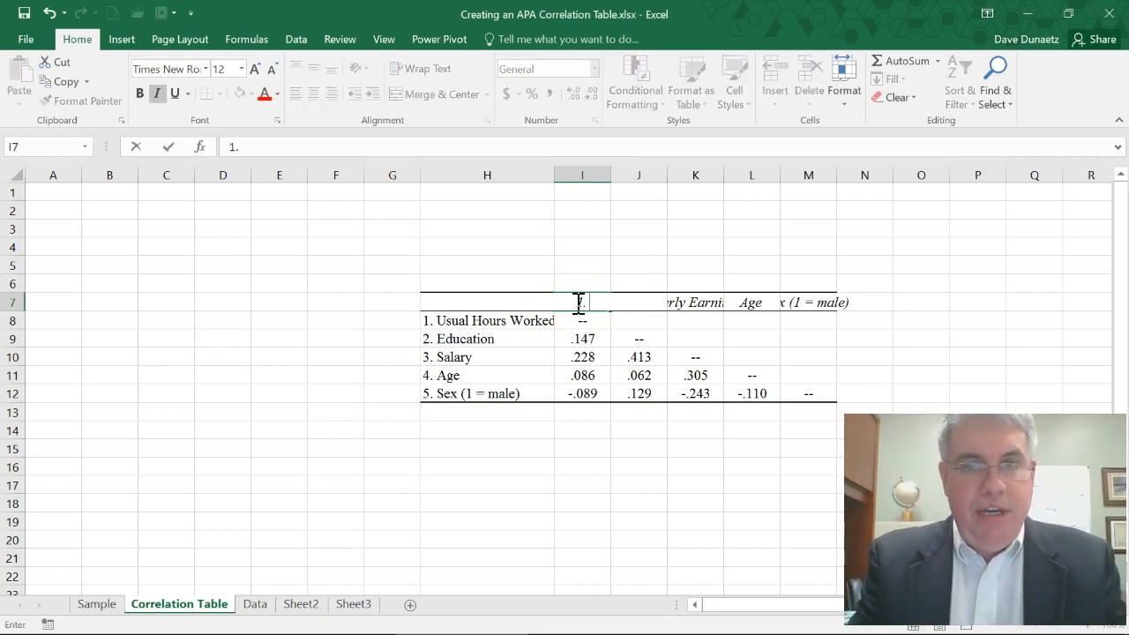
{"action": "key", "text": "Tab"}
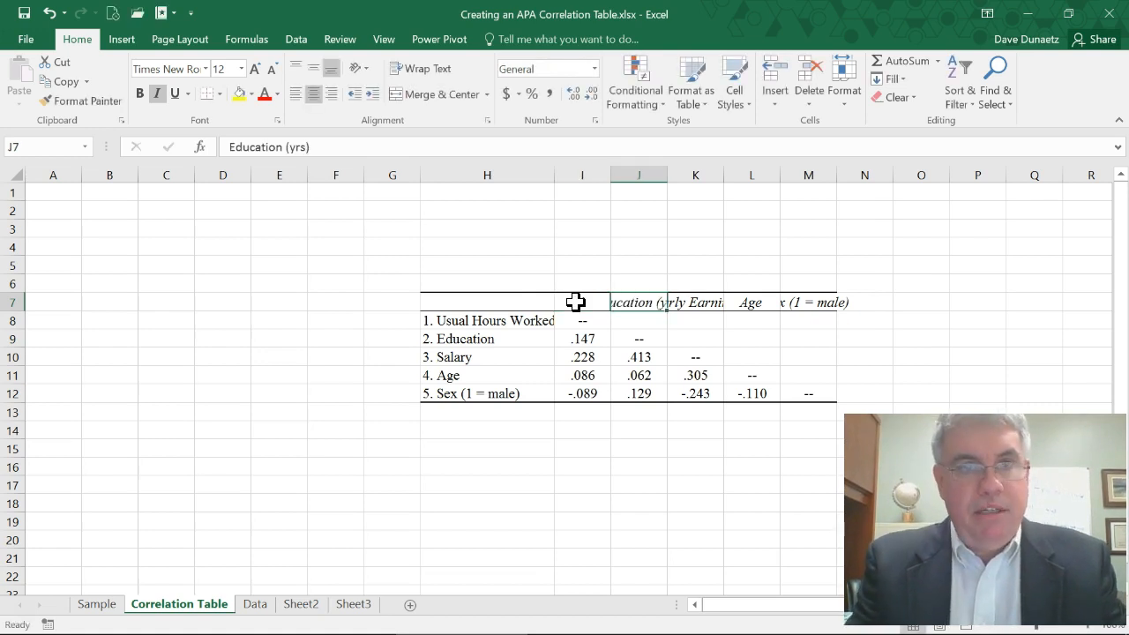
{"action": "type", "text": "2"}
{"action": "key", "text": "Tab"}
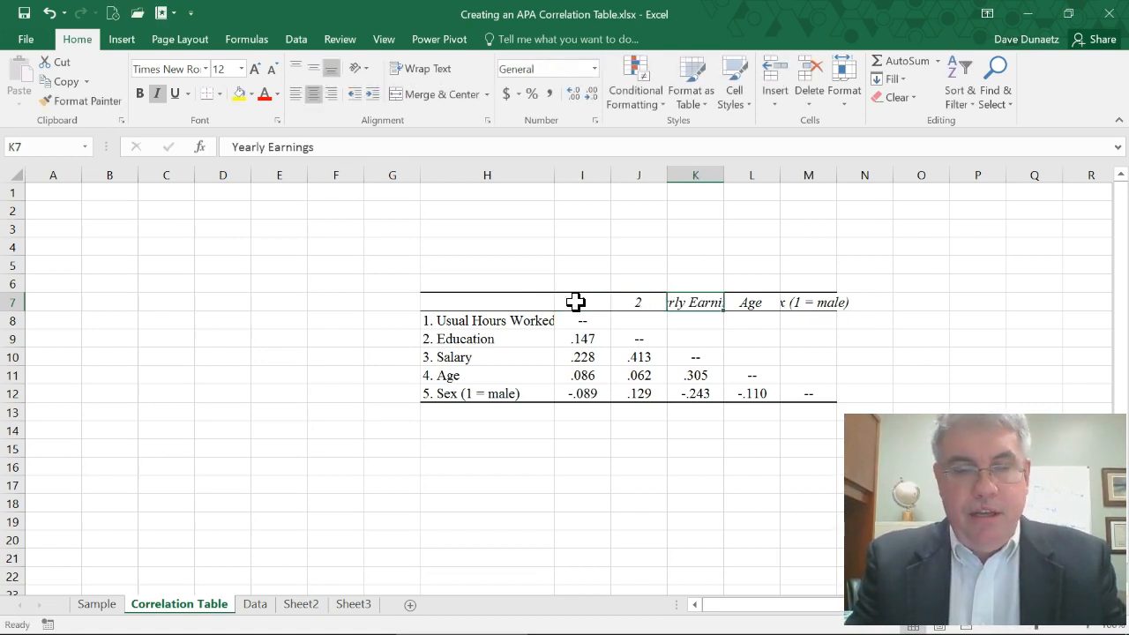
{"action": "type", "text": "3"}
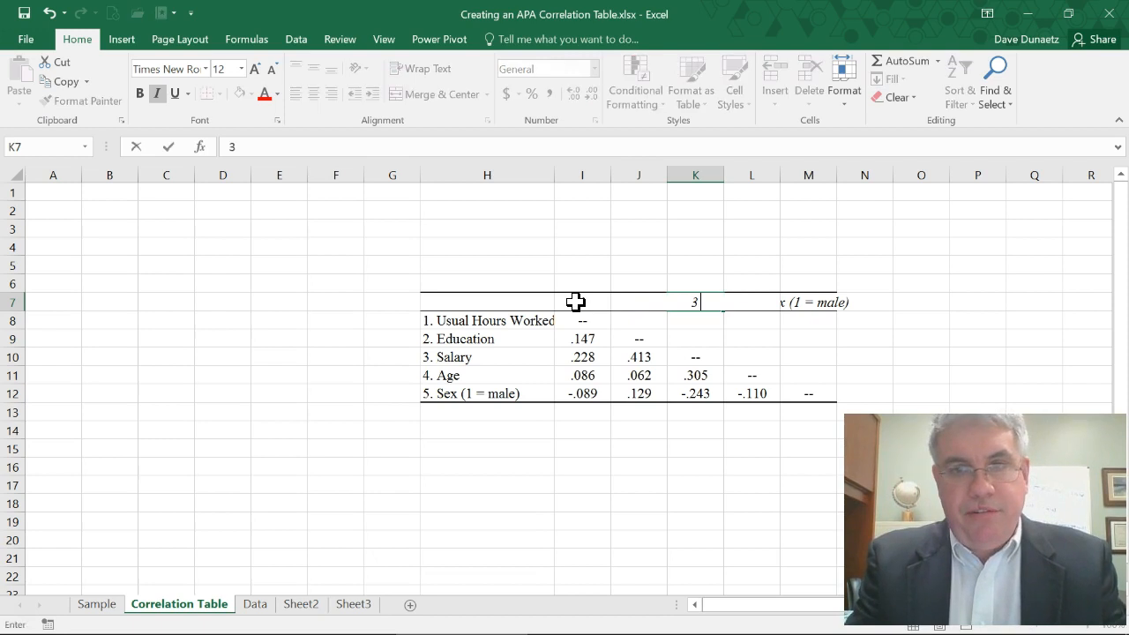
{"action": "key", "text": "Tab"}
{"action": "type", "text": "4"}
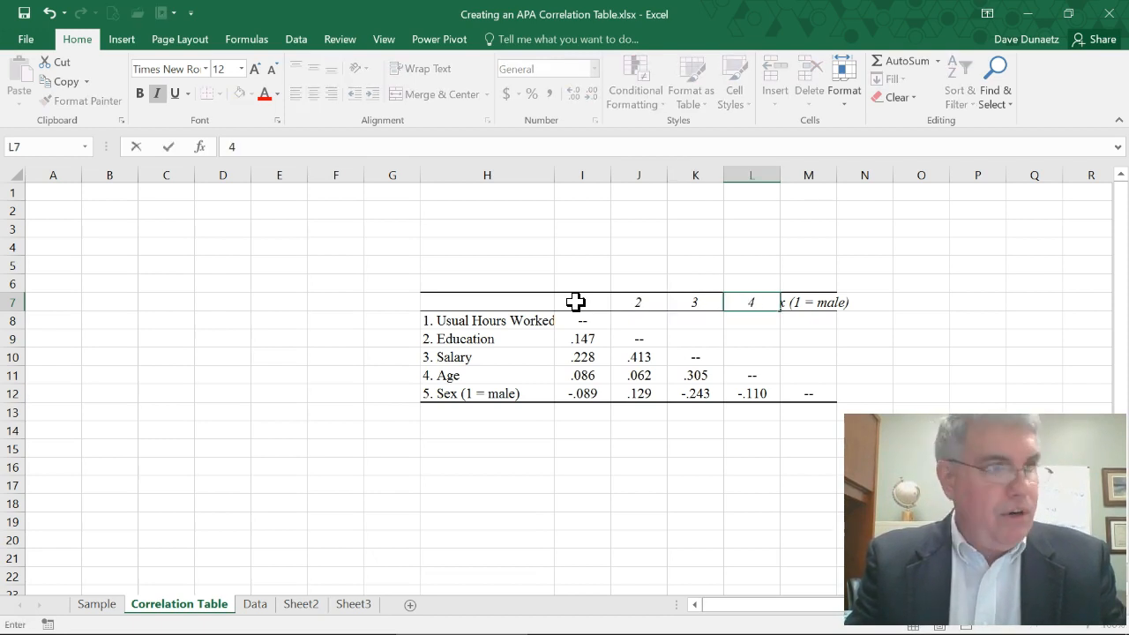
{"action": "key", "text": "Tab"}
{"action": "type", "text": "5"}
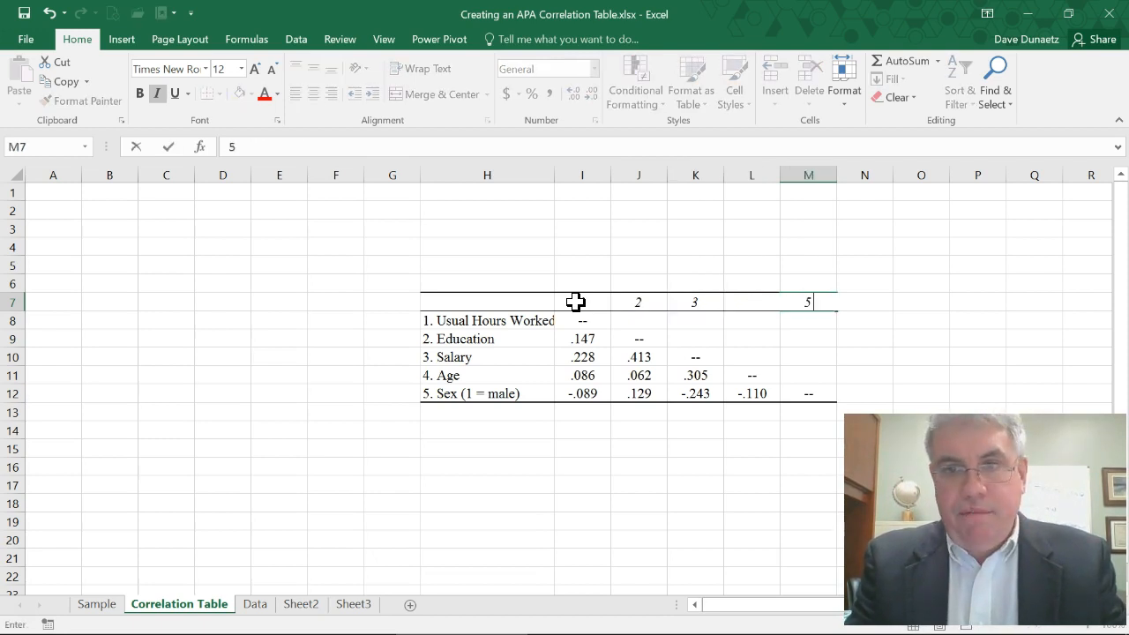
{"action": "key", "text": "Return"}
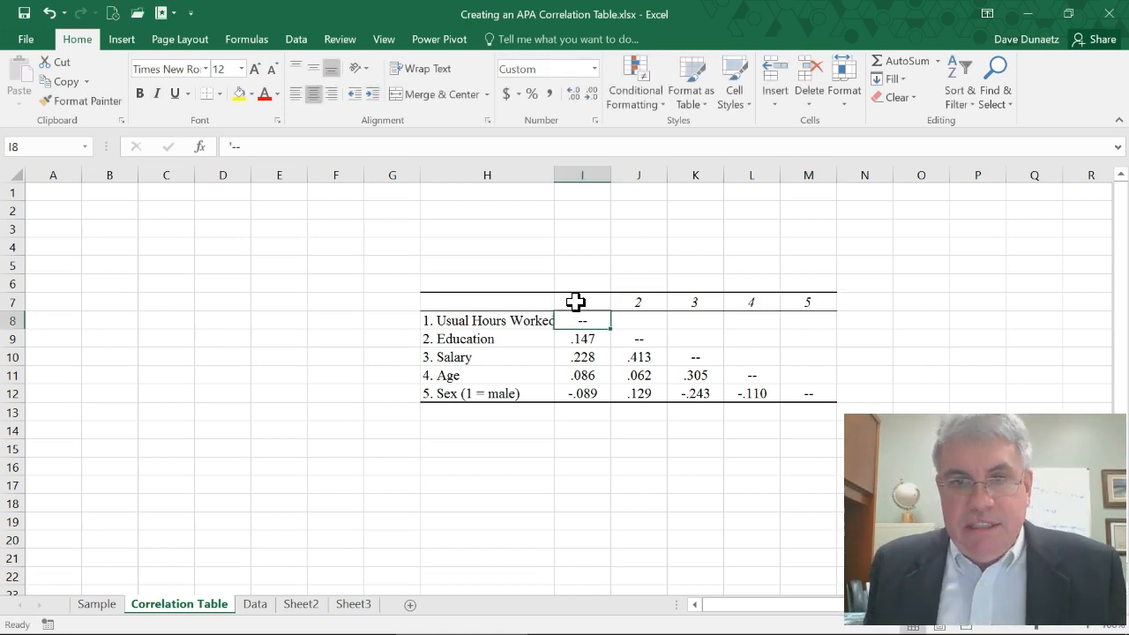
- Remove the italic formatting from the header numbers in I7 to M7
{"action": "left_click", "coordinate": [513, 306]}
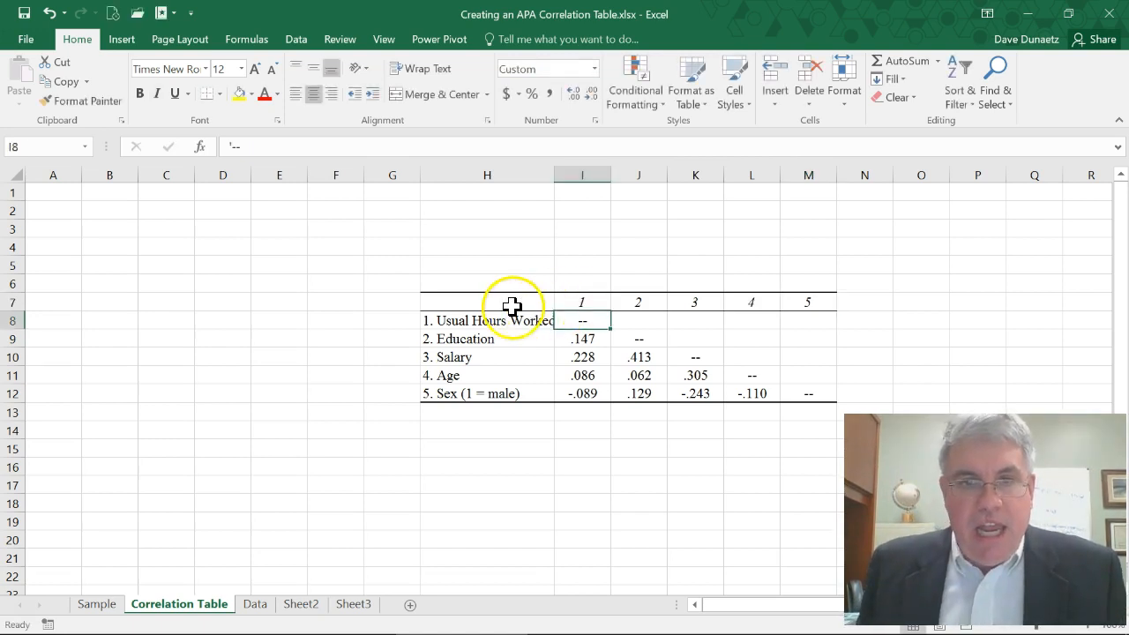
{"action": "left_click", "coordinate": [575, 301]}
{"action": "key", "text": "shift+Right"}
{"action": "key", "text": "shift+Right"}
{"action": "key", "text": "shift+Right"}
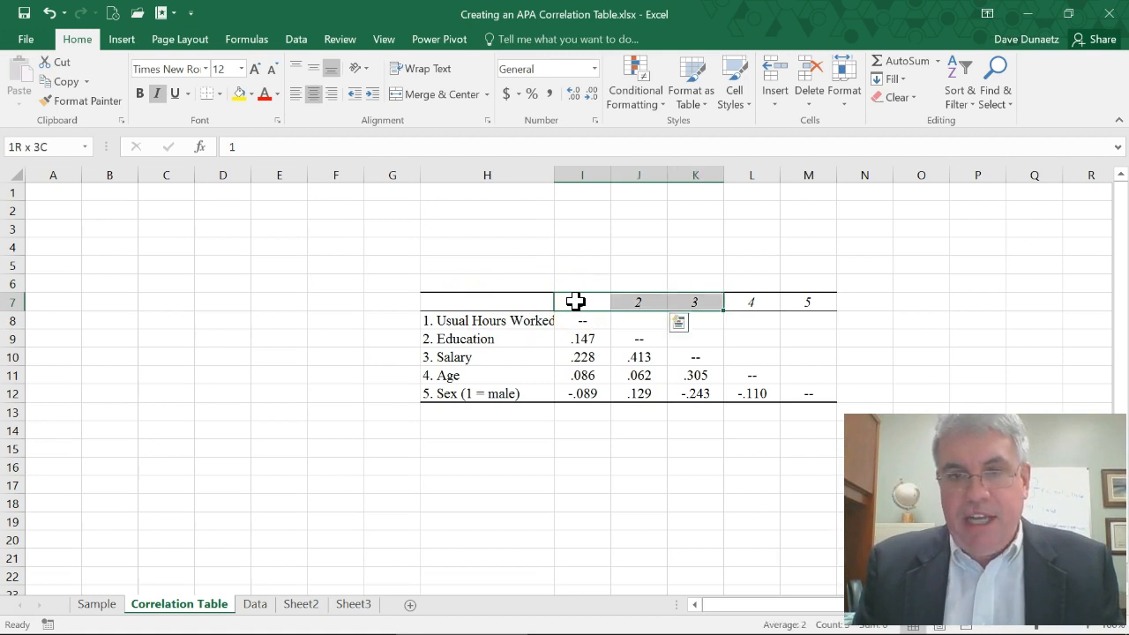
{"action": "key", "text": "shift+Right"}
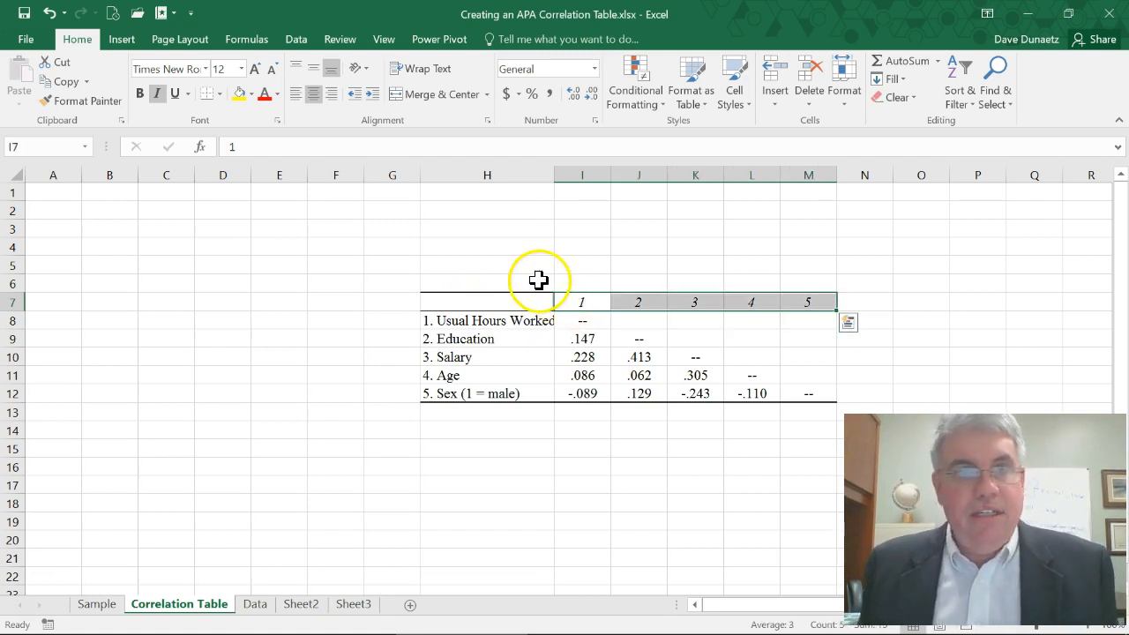
{"action": "left_click", "coordinate": [158, 95]}
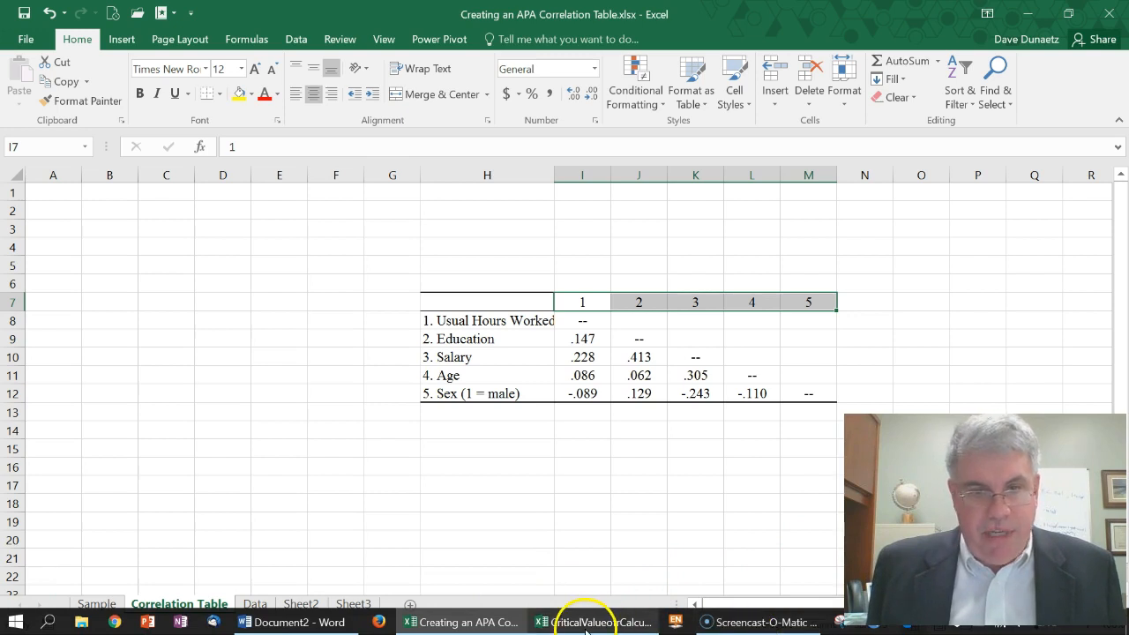
- Switch to Document2 in Word to examine the title and layout of the finished correlation table, and return to the Excel workbook
{"action": "left_click", "coordinate": [317, 624]}
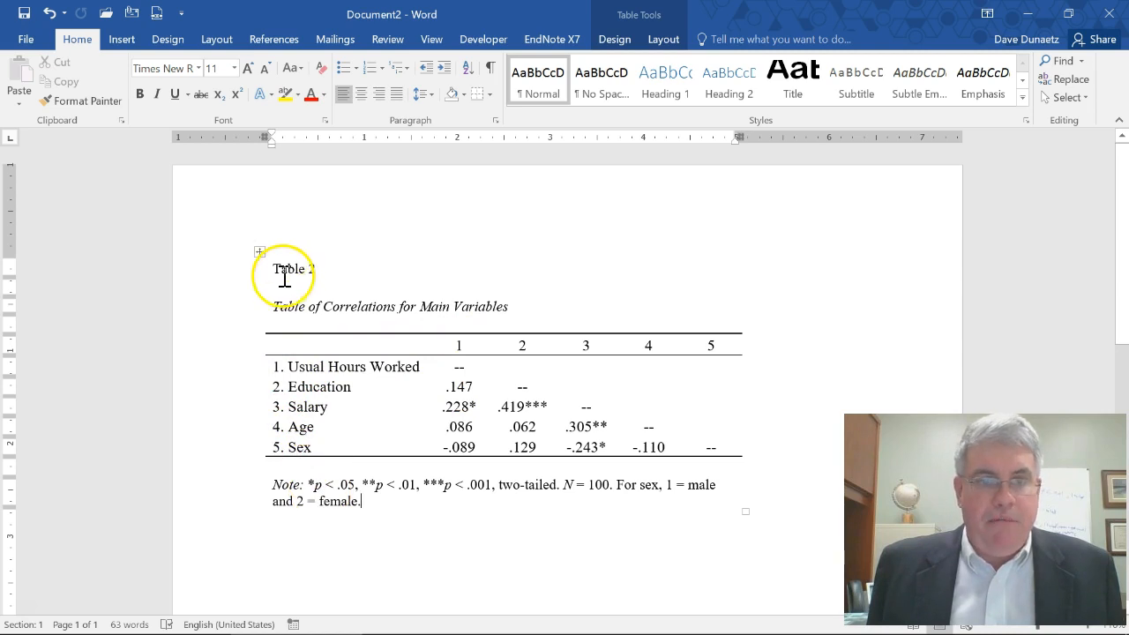
{"action": "left_click_drag", "start_coordinate": [396, 14], "coordinate": [0, 351]}
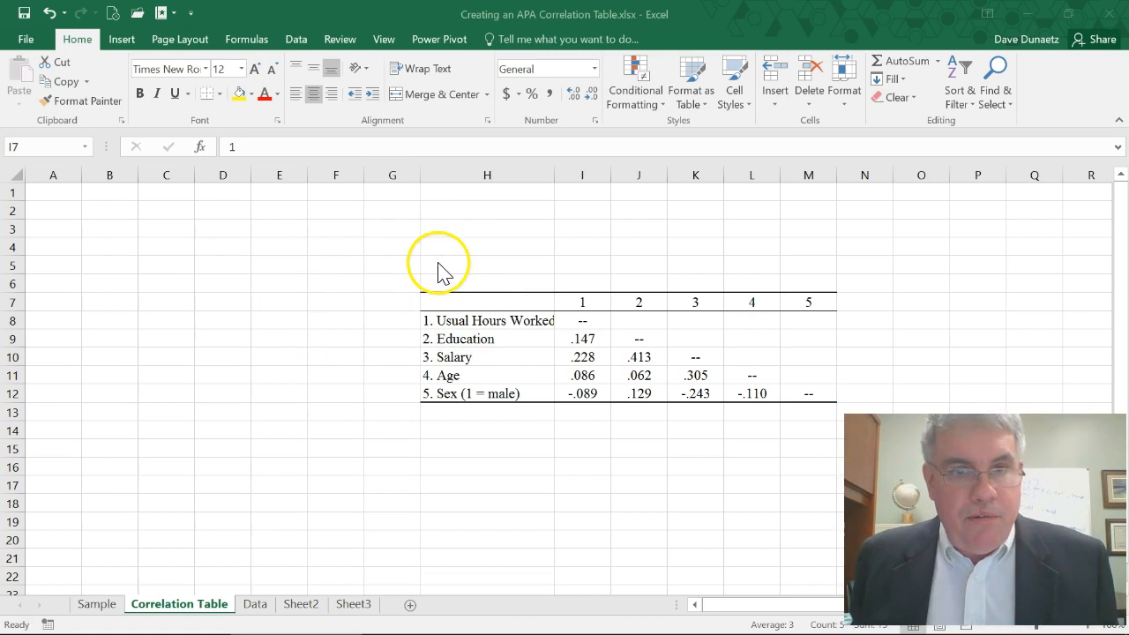
{"action": "left_click", "coordinate": [437, 227]}
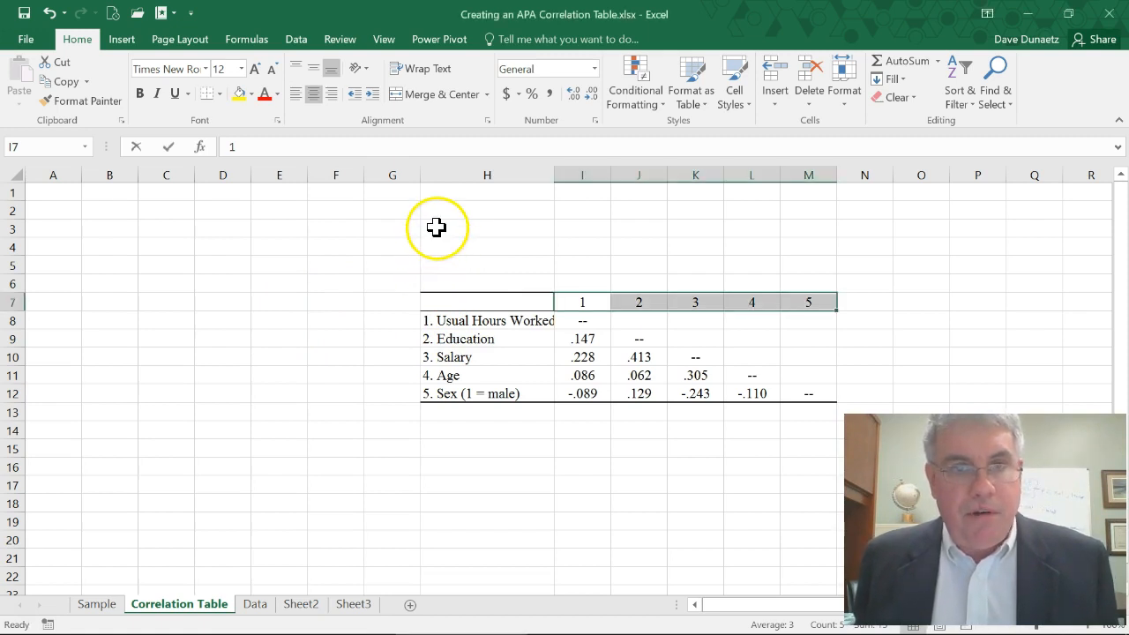
- Enter the table number "Table 2" in cell H3 above the correlation table
{"action": "left_click", "coordinate": [437, 227]}
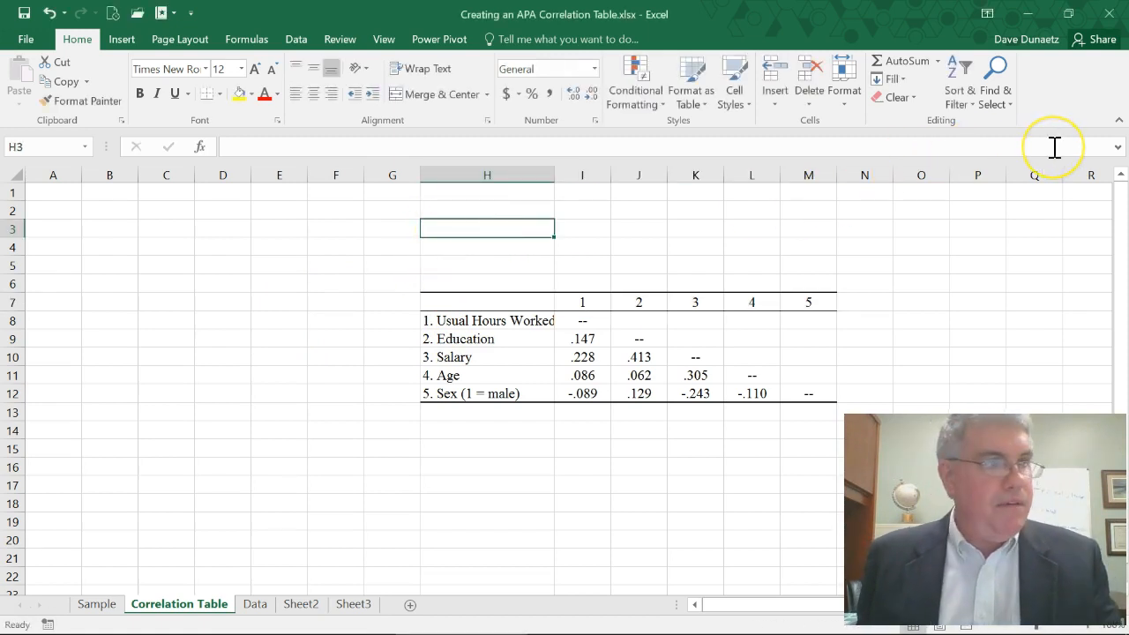
{"action": "type", "text": "Ta"}
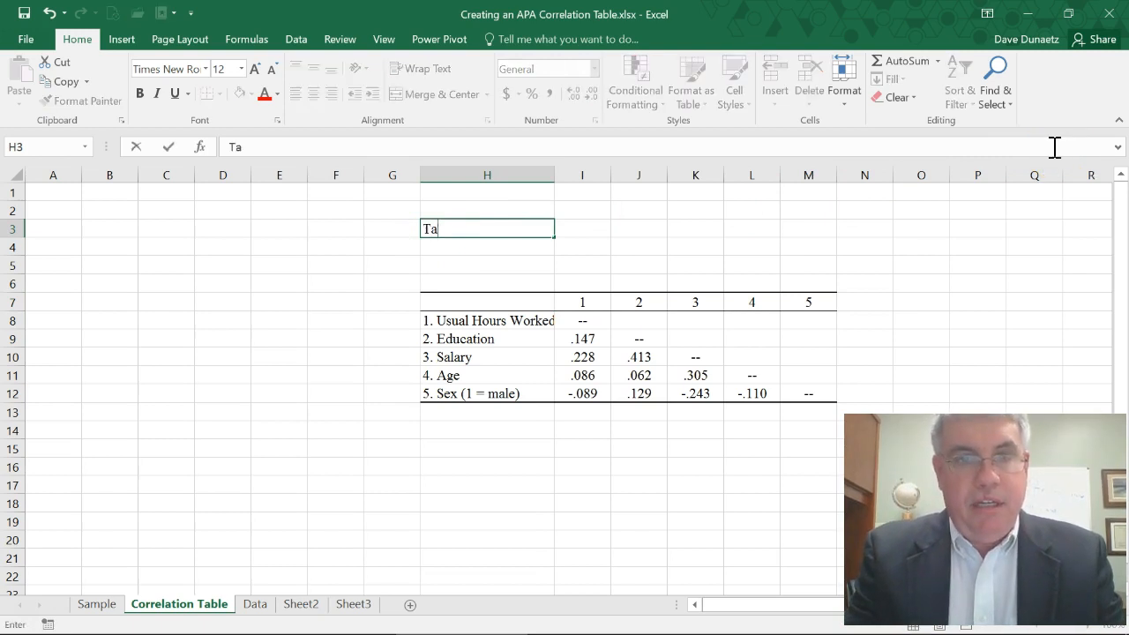
{"action": "type", "text": "ble 2"}
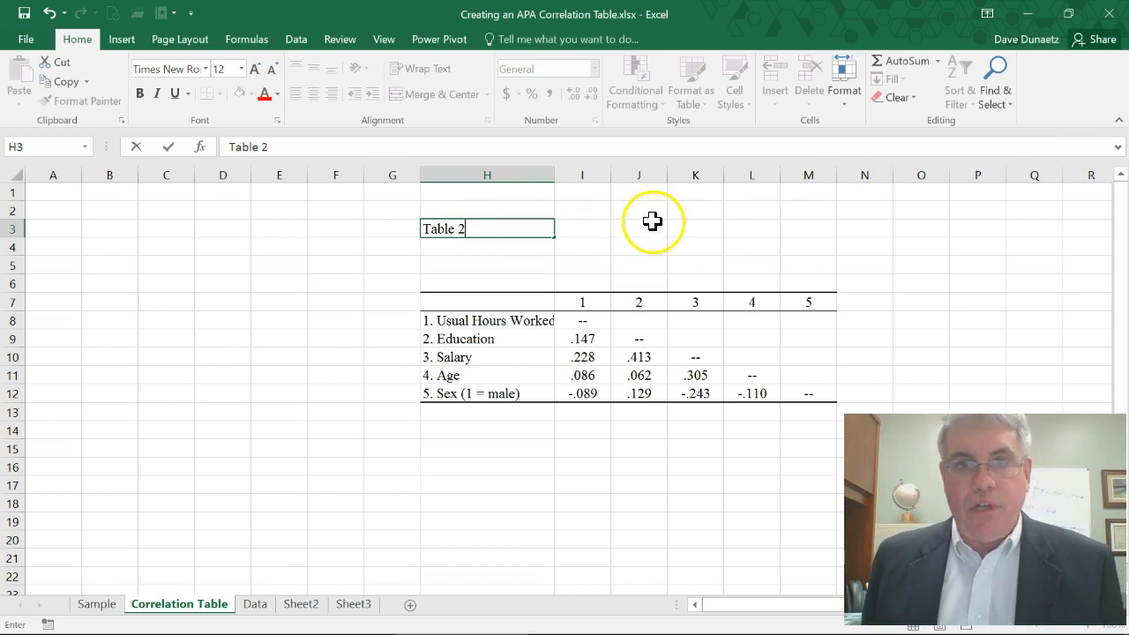
- Enter the italic title "Table of Correlations for Main Variables" in cell H5 above the correlation table
{"action": "left_click", "coordinate": [467, 267]}
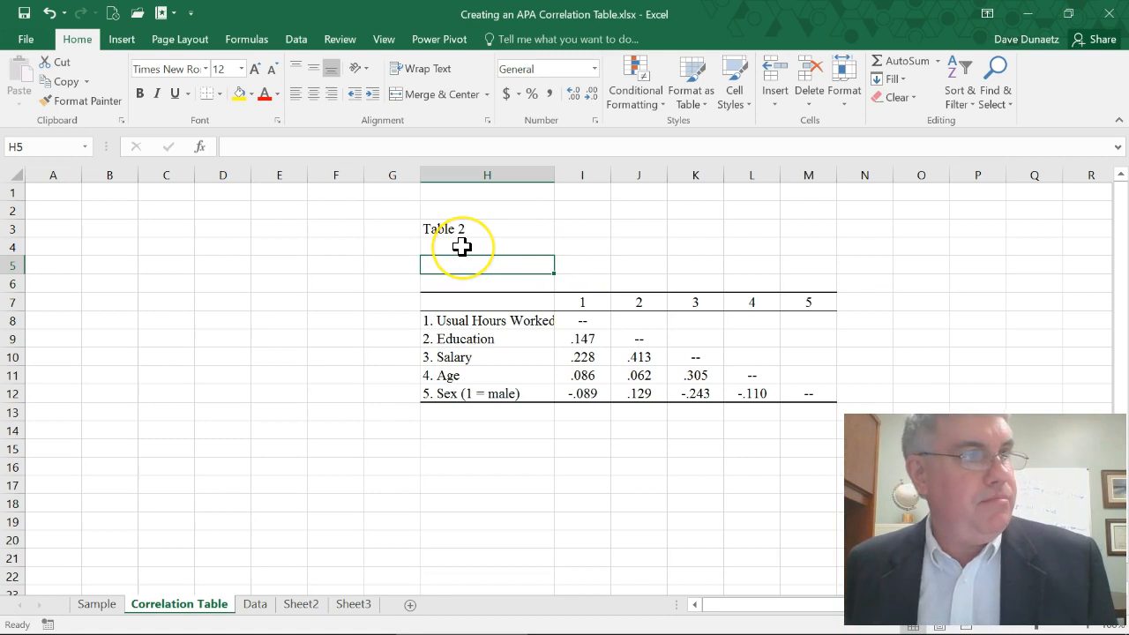
{"action": "left_click", "coordinate": [155, 97]}
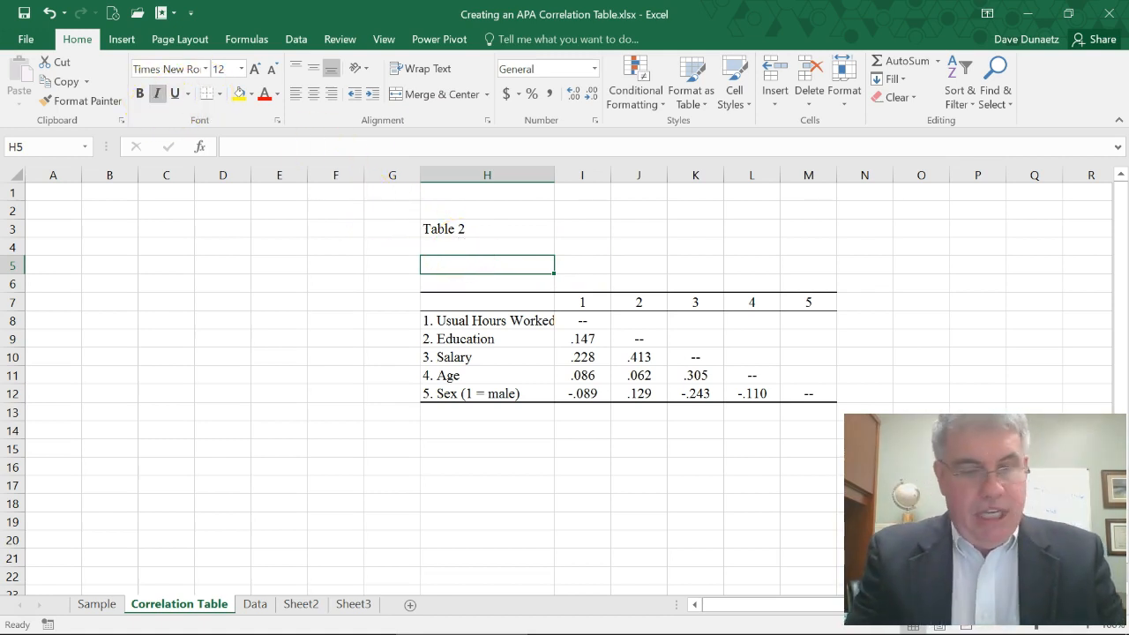
{"action": "type", "text": "Table "}
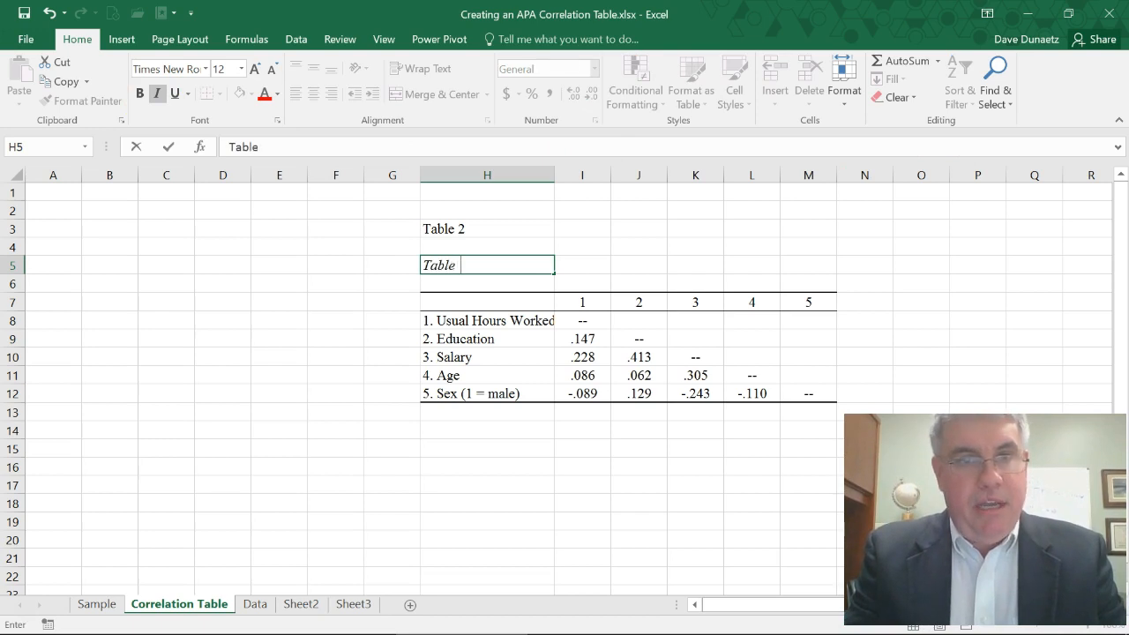
{"action": "type", "text": "of Correla"}
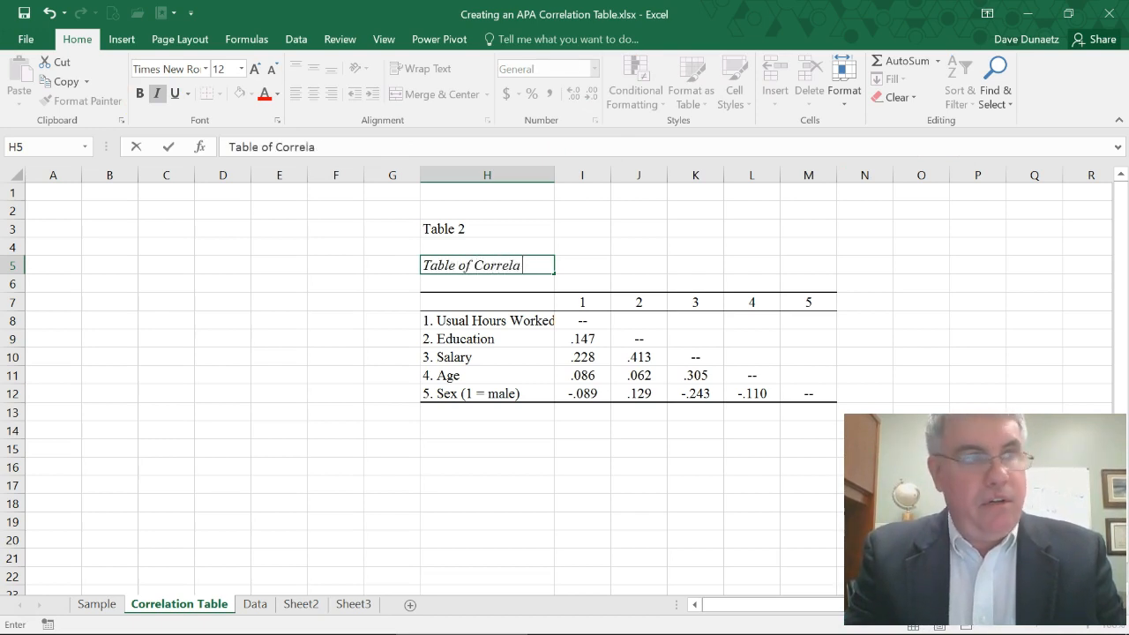
{"action": "type", "text": "tions for Ma"}
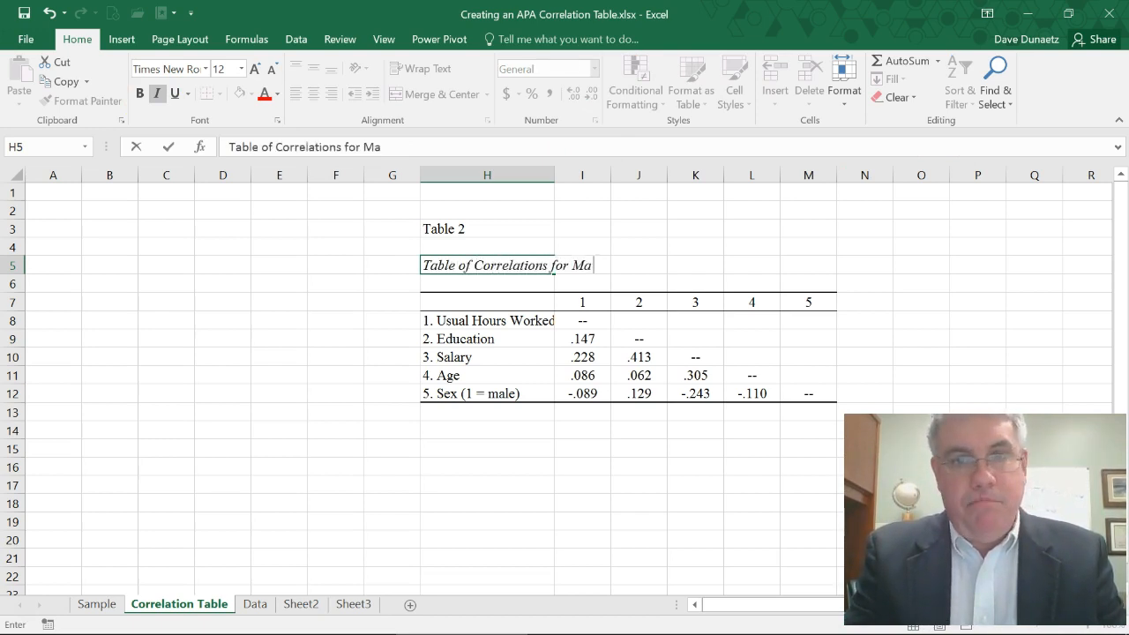
{"action": "type", "text": "in Variables"}
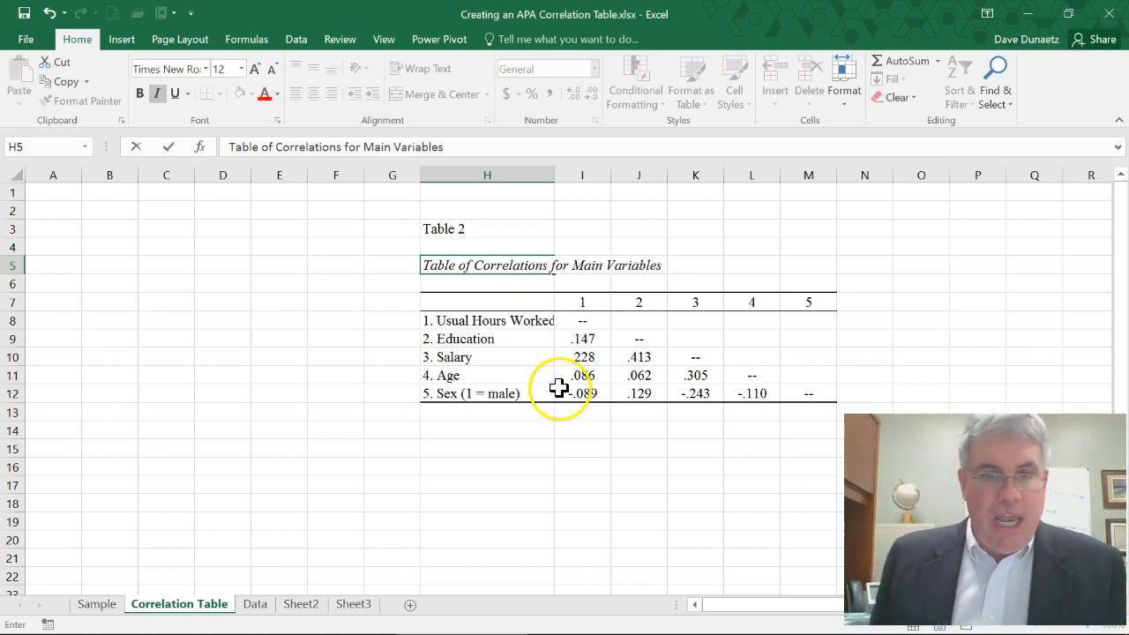
- Start the table note in H14 with "Note: *p < .05, **", italicizing only "Note:" and the p
{"action": "left_click", "coordinate": [434, 436]}
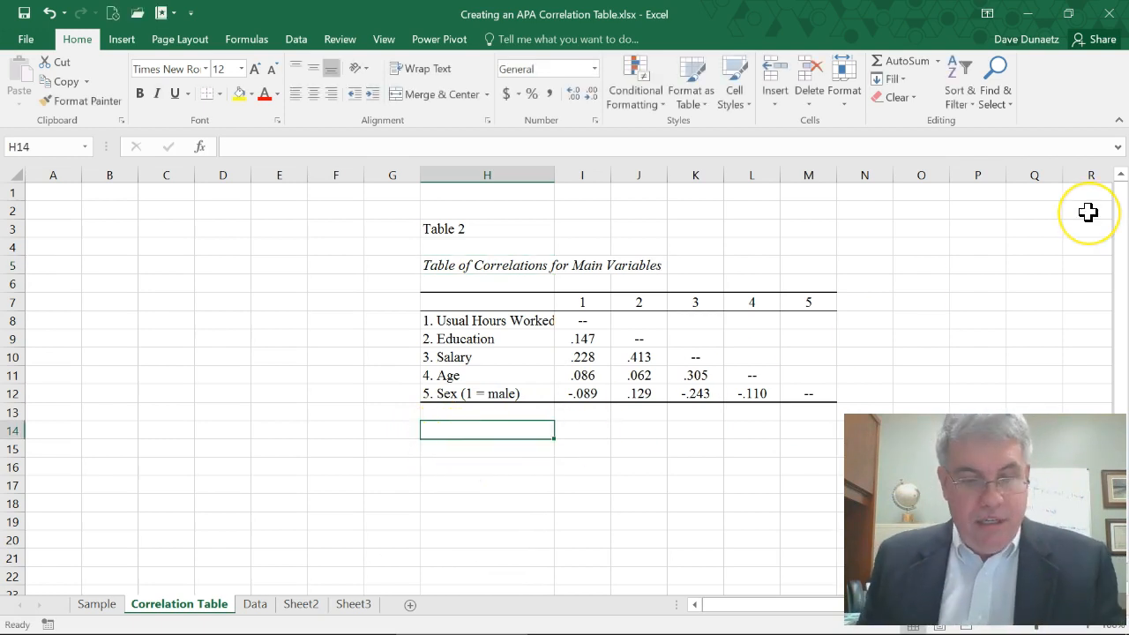
{"action": "key", "text": "ctrl+i"}
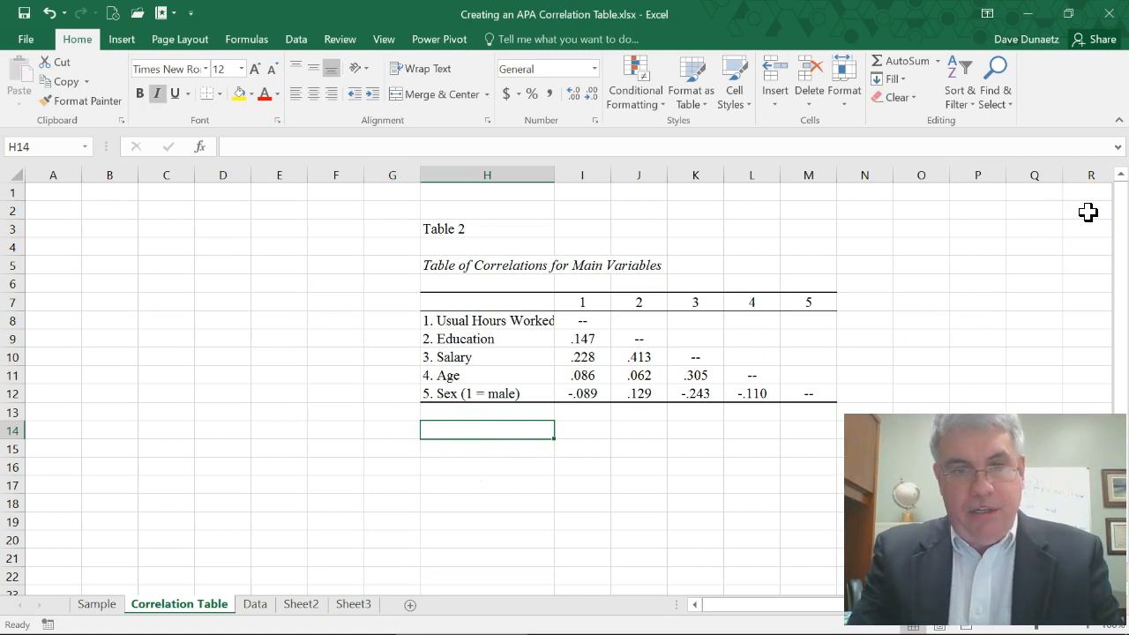
{"action": "type", "text": "Note:"}
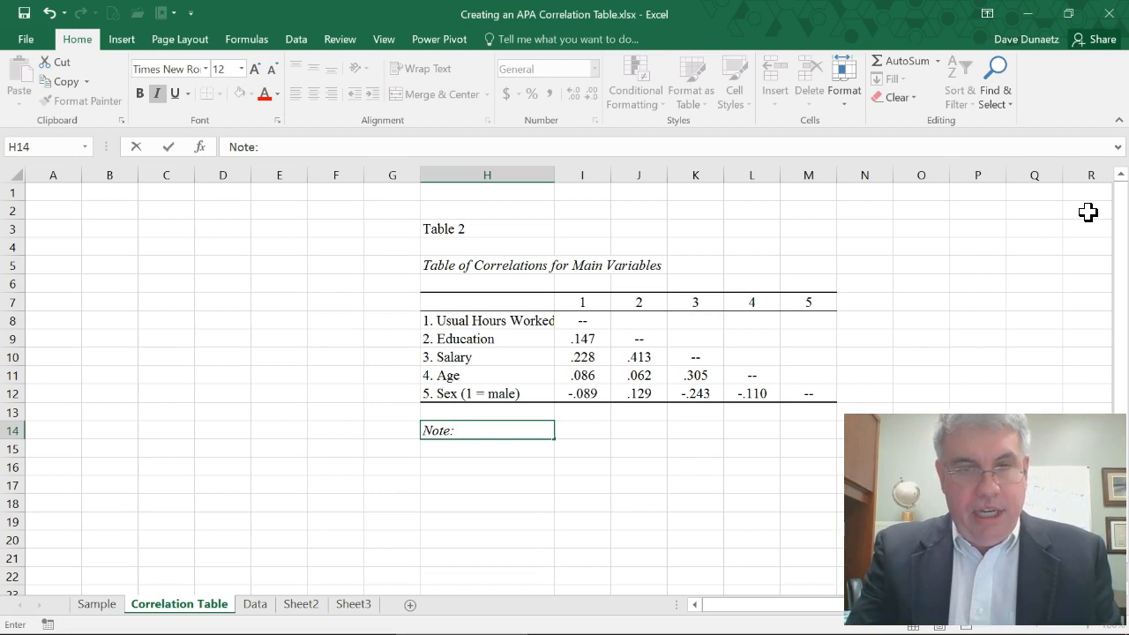
{"action": "key", "text": "ctrl+i"}
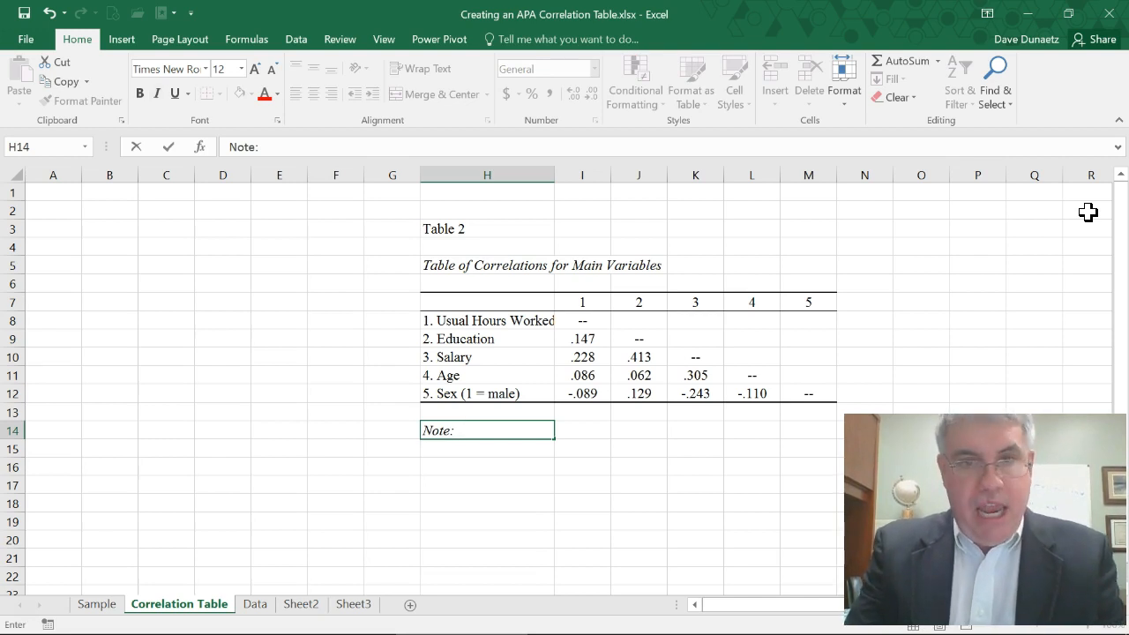
{"action": "type", "text": "te: *"}
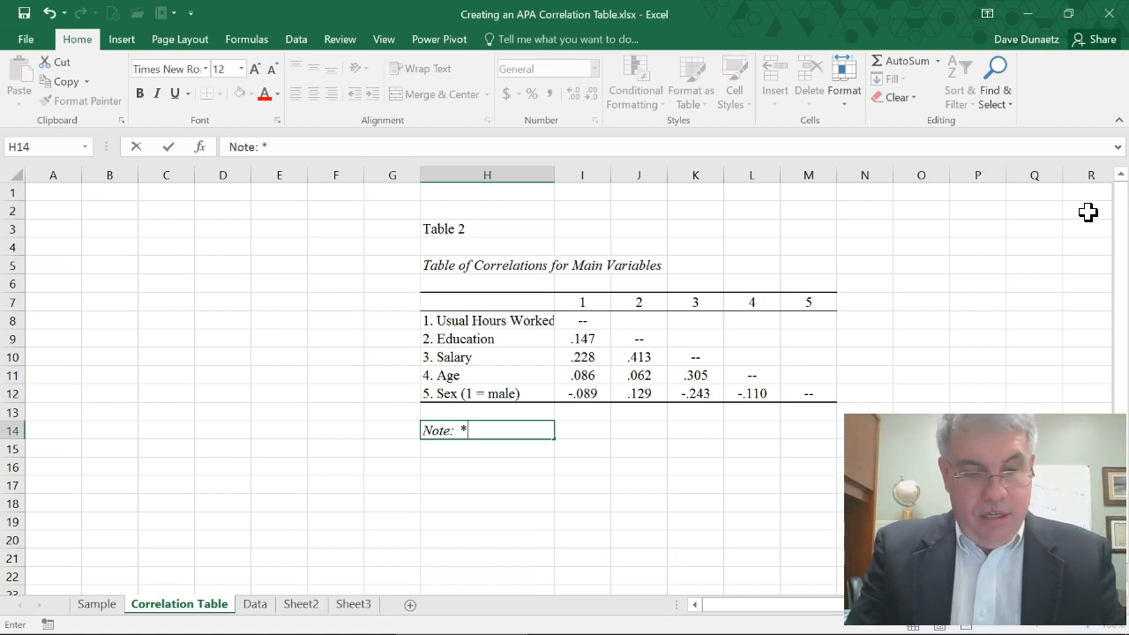
{"action": "key", "text": "ctrl+i"}
{"action": "type", "text": "p"}
{"action": "key", "text": "ctrl+i"}
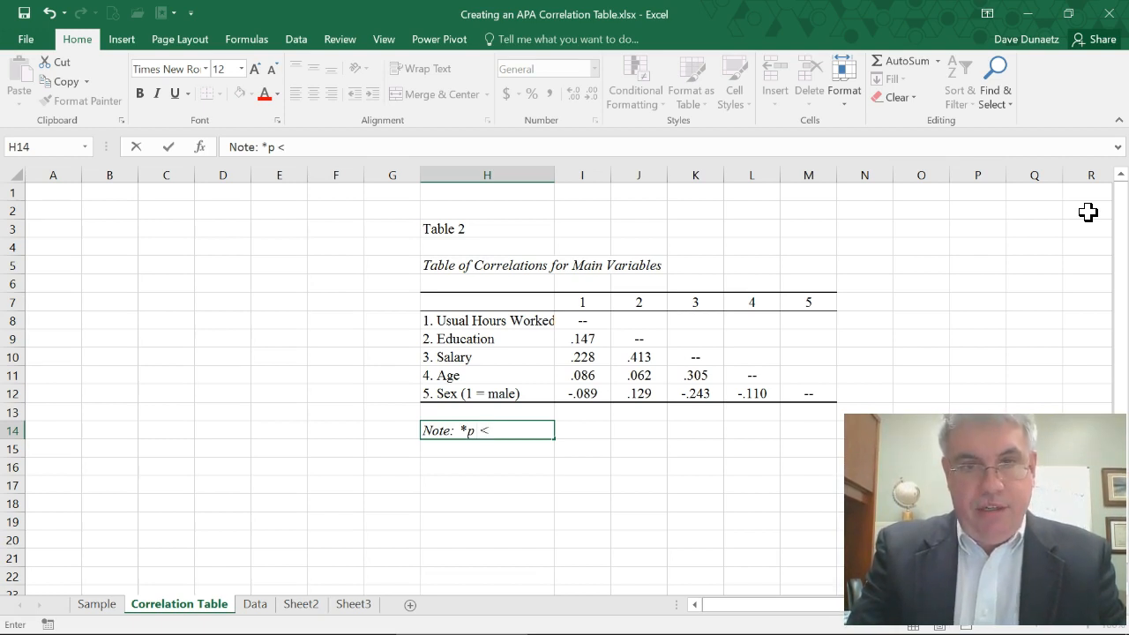
{"action": "type", "text": "< .05, **"}
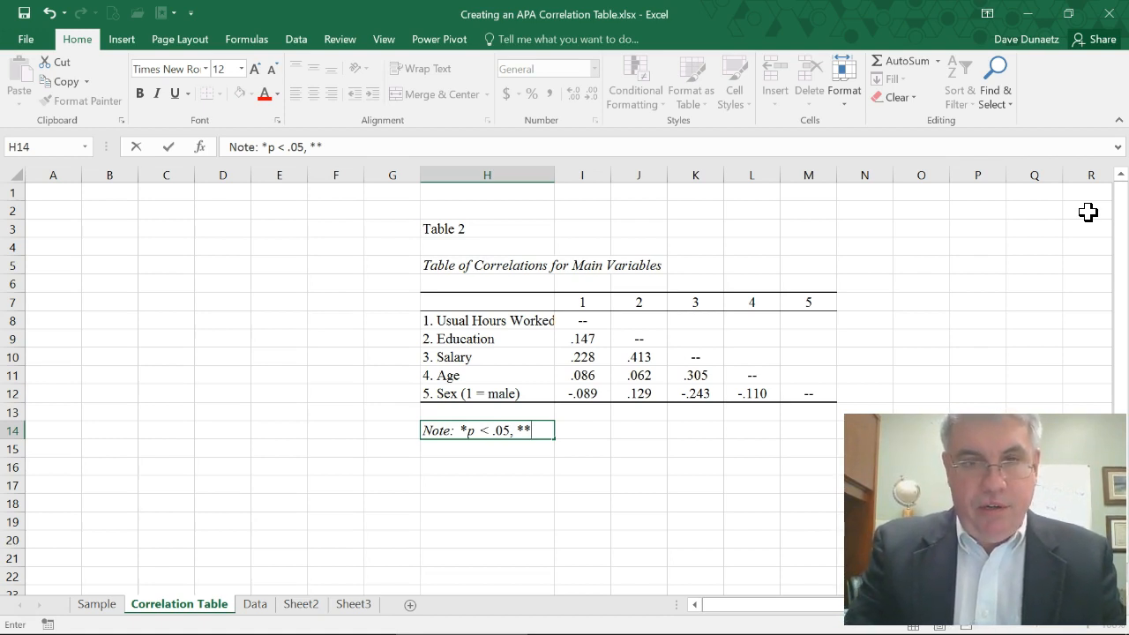
- Complete the note in H14 with "p < .01, ***p < .001, two-tailed.", italicizing only each p
{"action": "key", "text": "ctrl+i"}
{"action": "type", "text": "p"}
{"action": "key", "text": "ctrl+i"}
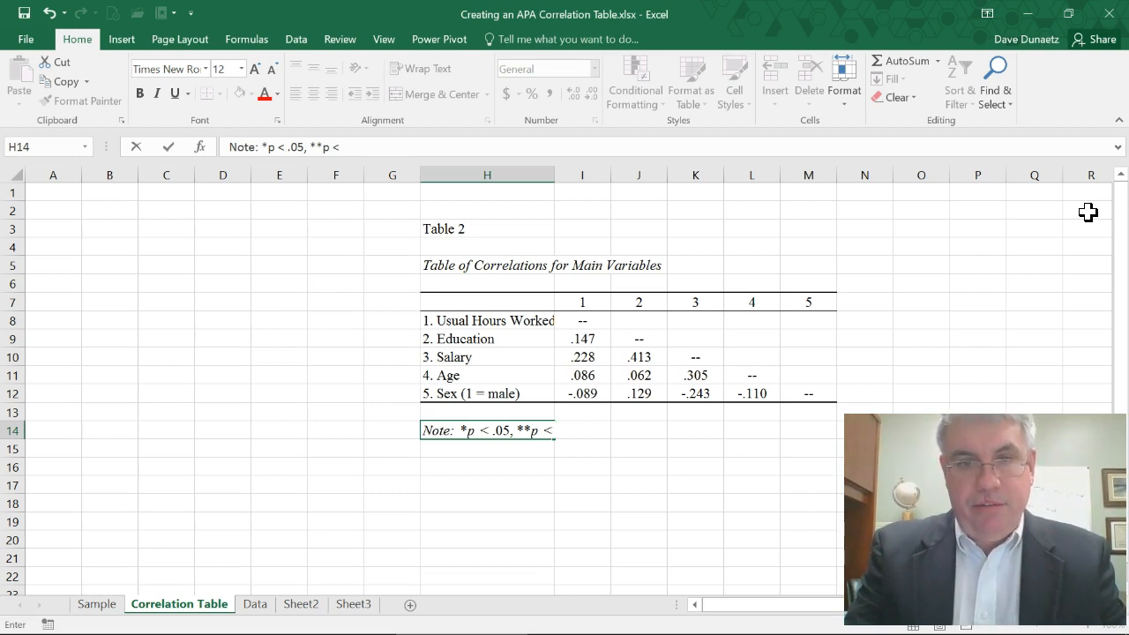
{"action": "type", "text": "01"}
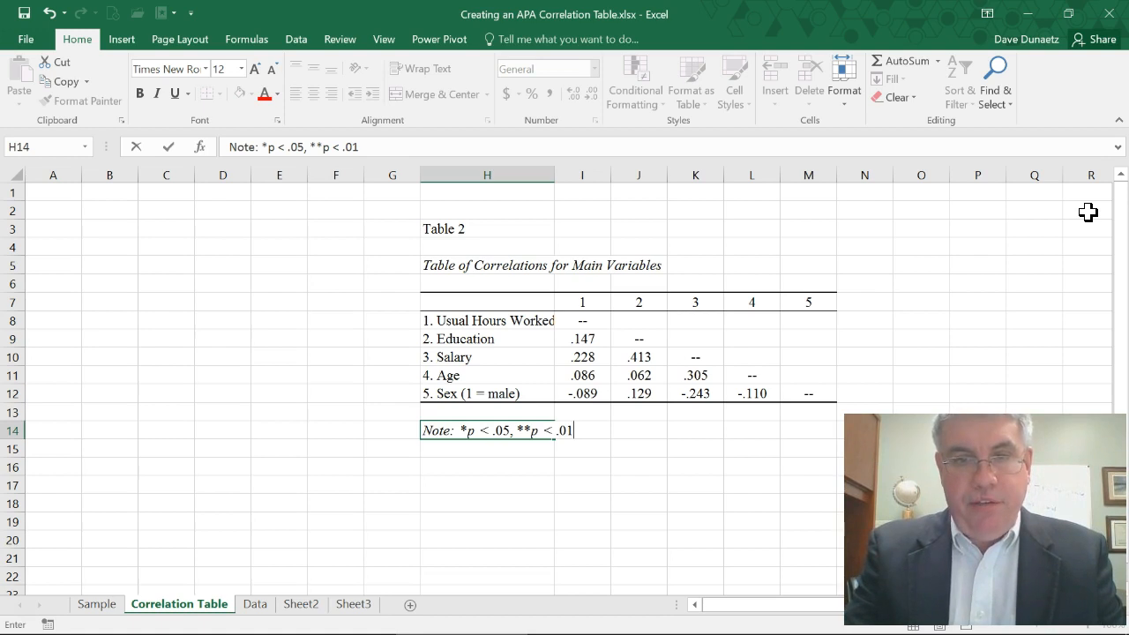
{"action": "type", "text": ", ***"}
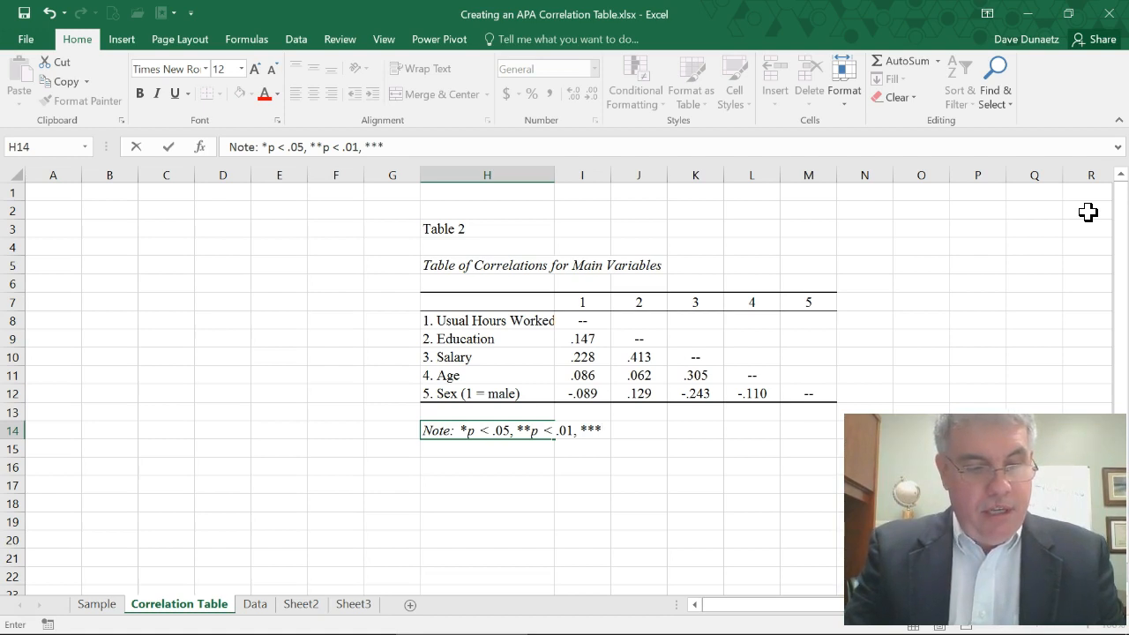
{"action": "key", "text": "ctrl+i"}
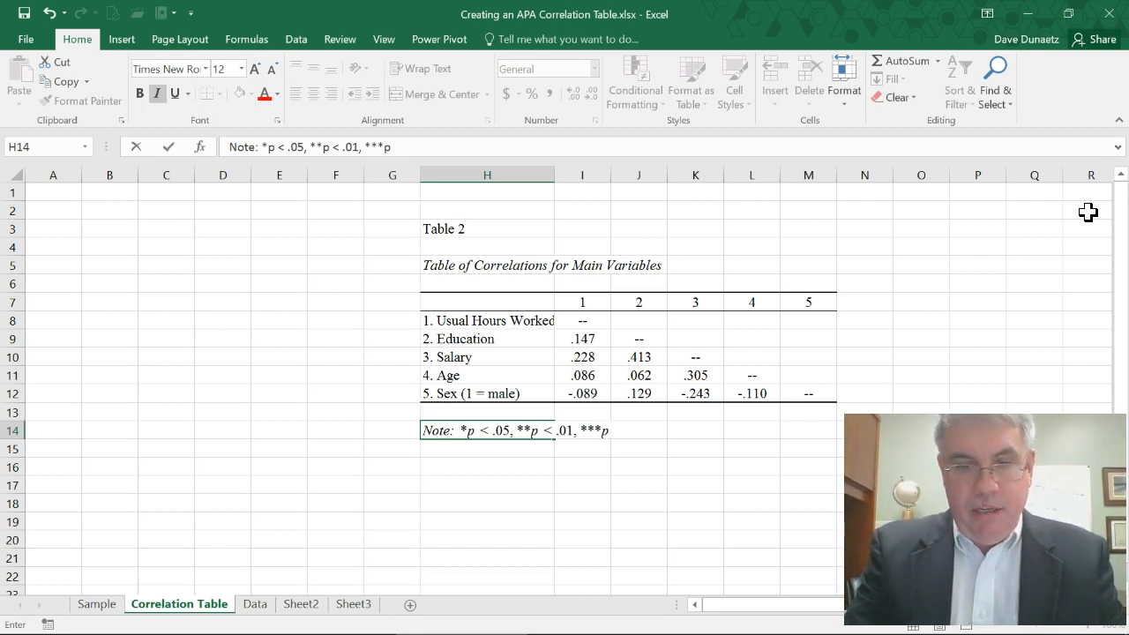
{"action": "key", "text": "ctrl+i"}
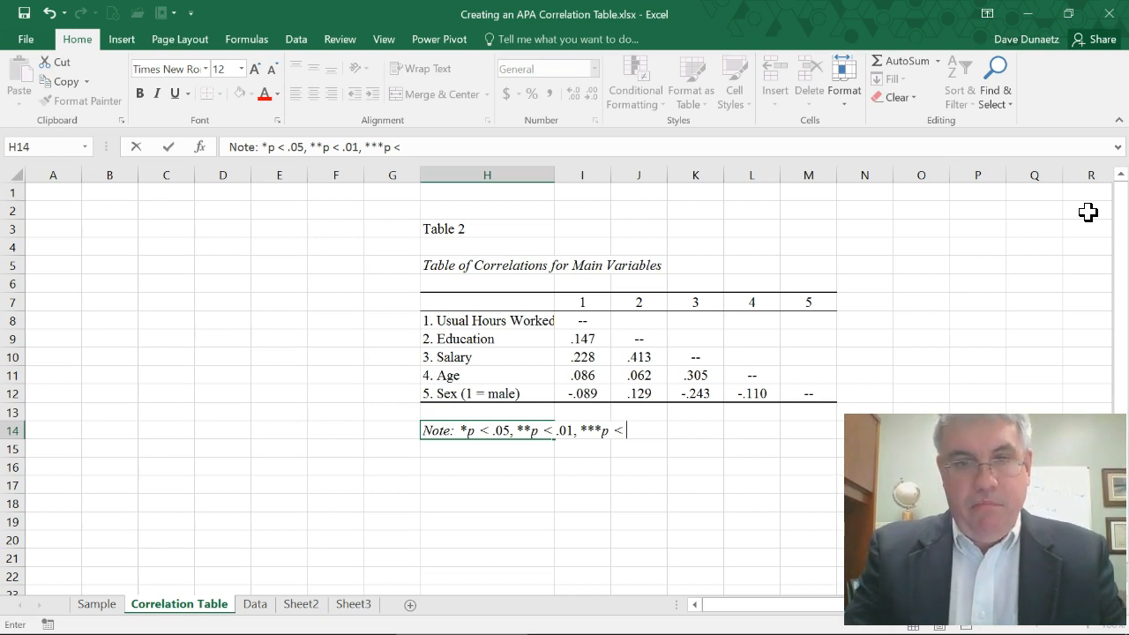
{"action": "type", "text": "00"}
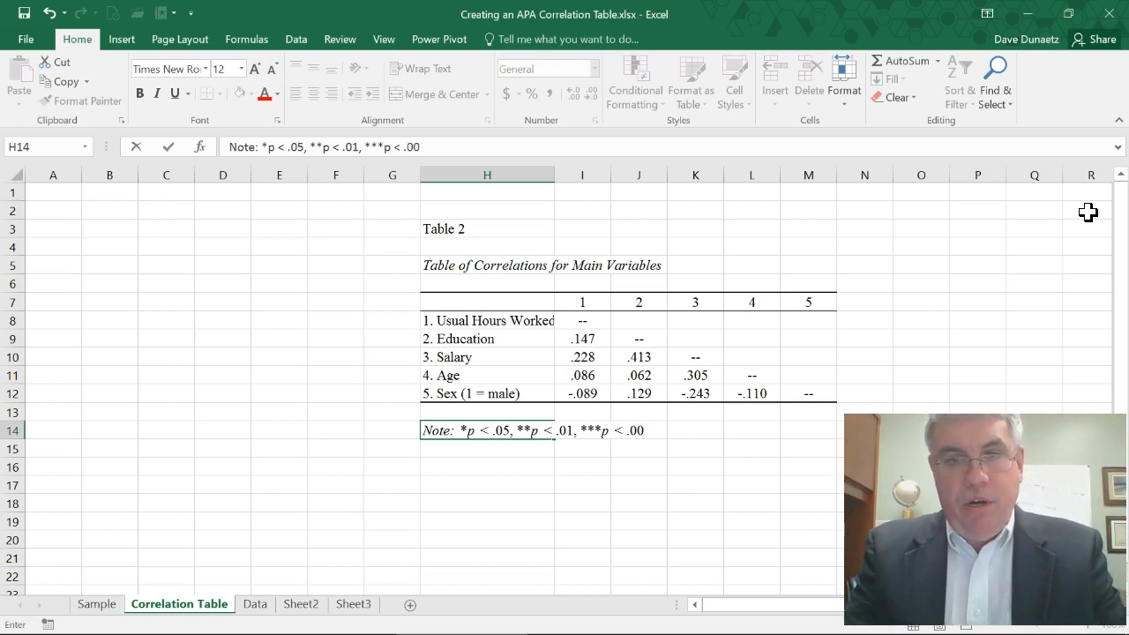
{"action": "type", "text": "1, two-tailed"}
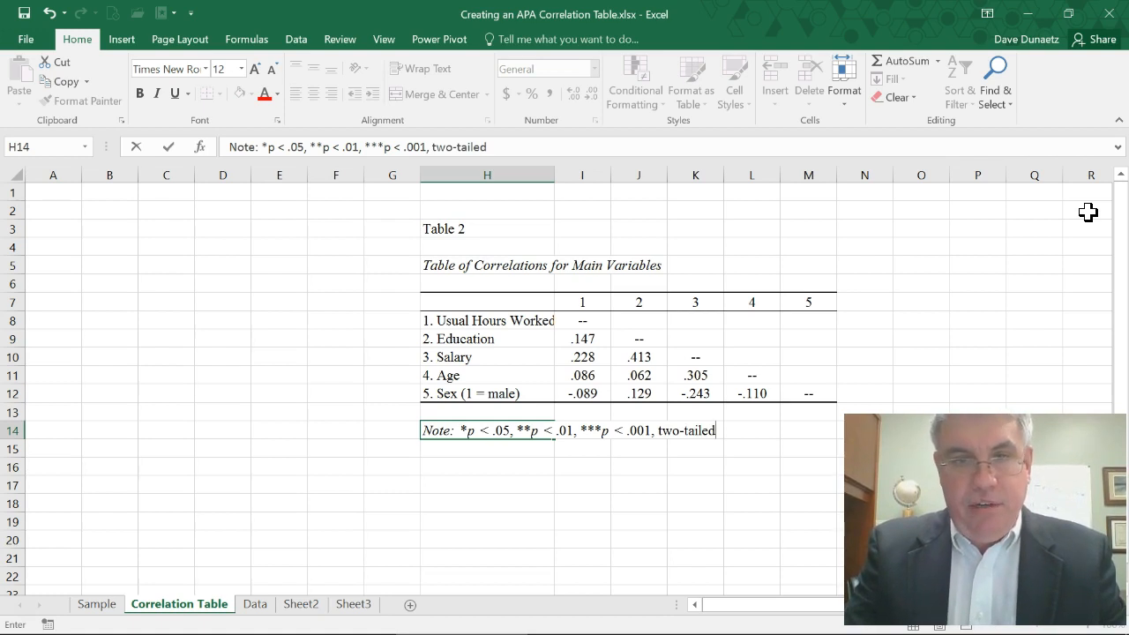
{"action": "type", "text": "."}
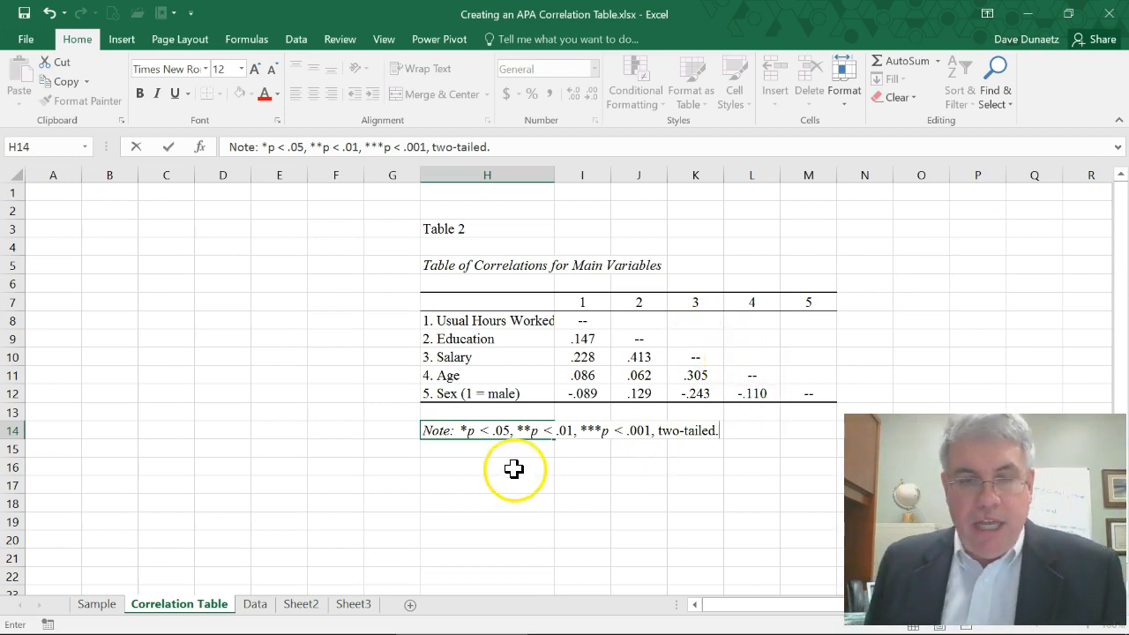
{"action": "left_click", "coordinate": [486, 468]}
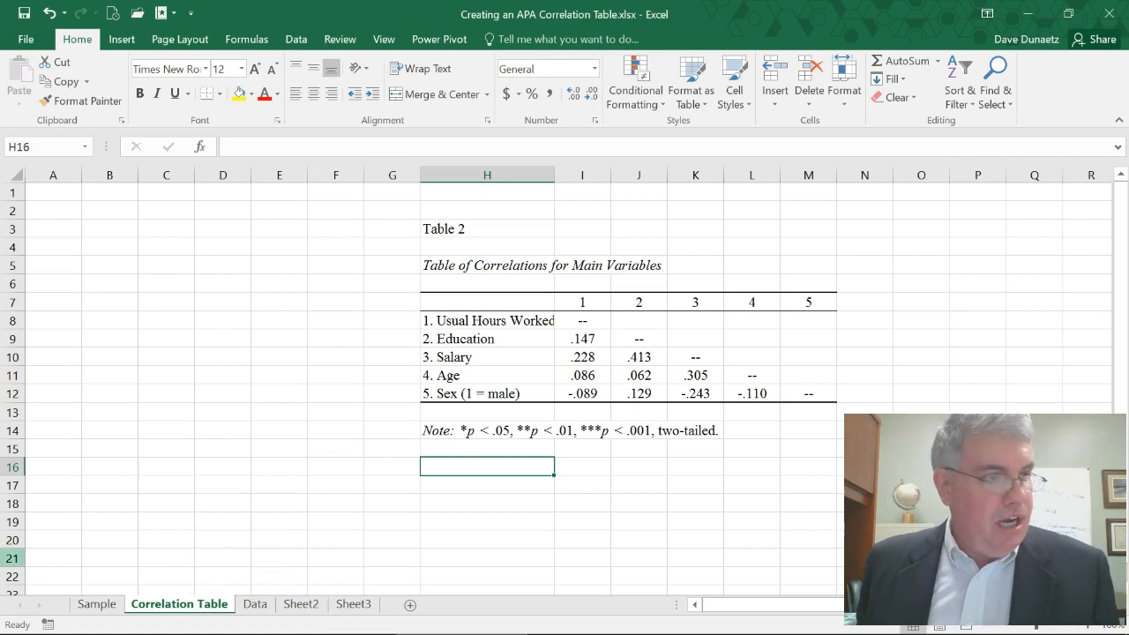
- Switch to the CriticalValueofrCalculator.xlsx workbook and enter a sample size of 100 in cell C6
{"action": "key", "text": "alt+Tab"}
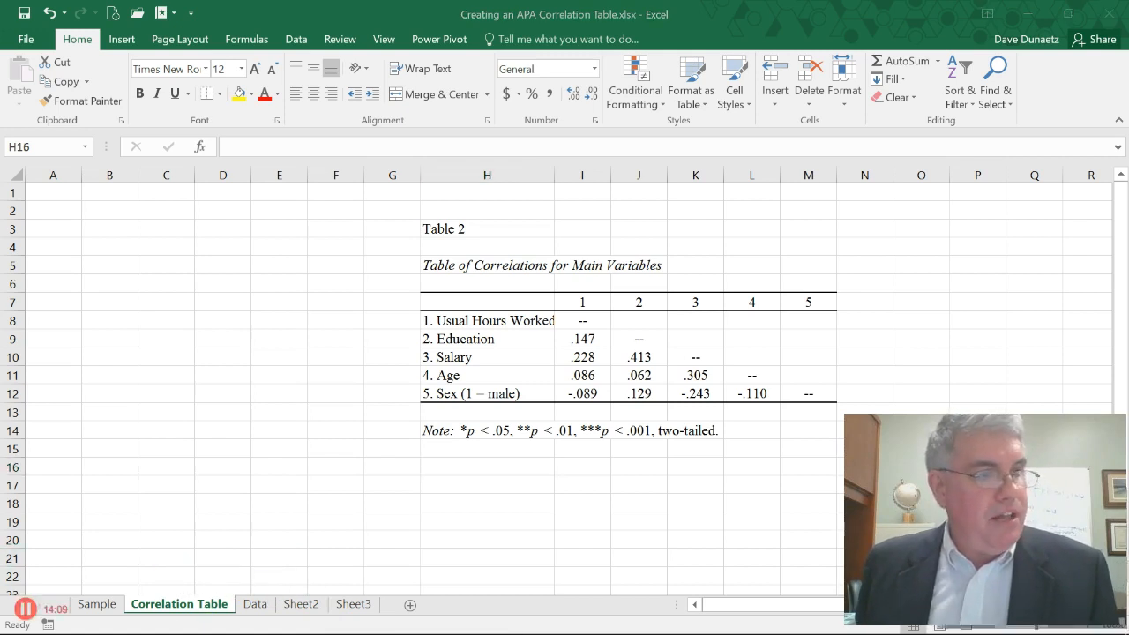
{"action": "key", "text": "super+d"}
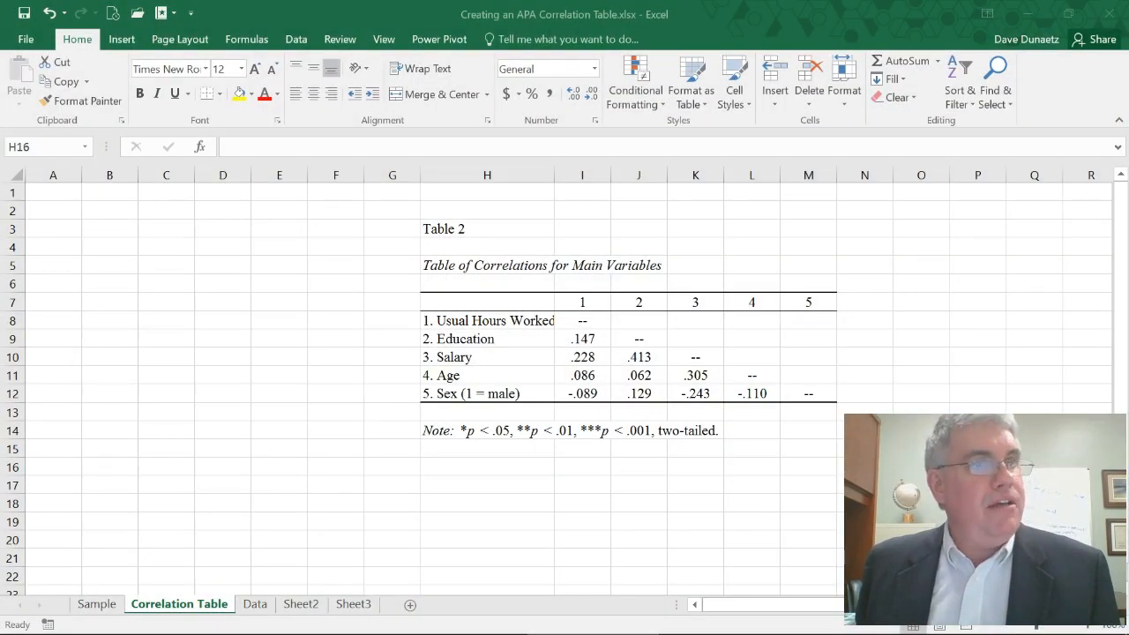
{"action": "left_click_drag", "start_coordinate": [4, 335], "coordinate": [498, 1]}
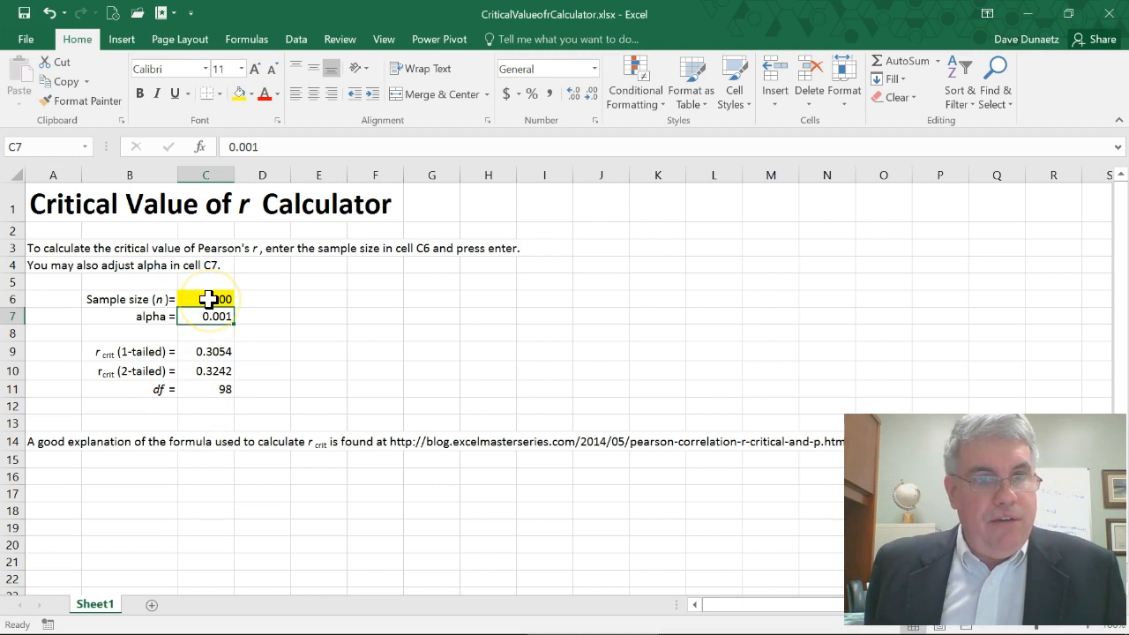
{"action": "left_click", "coordinate": [208, 299]}
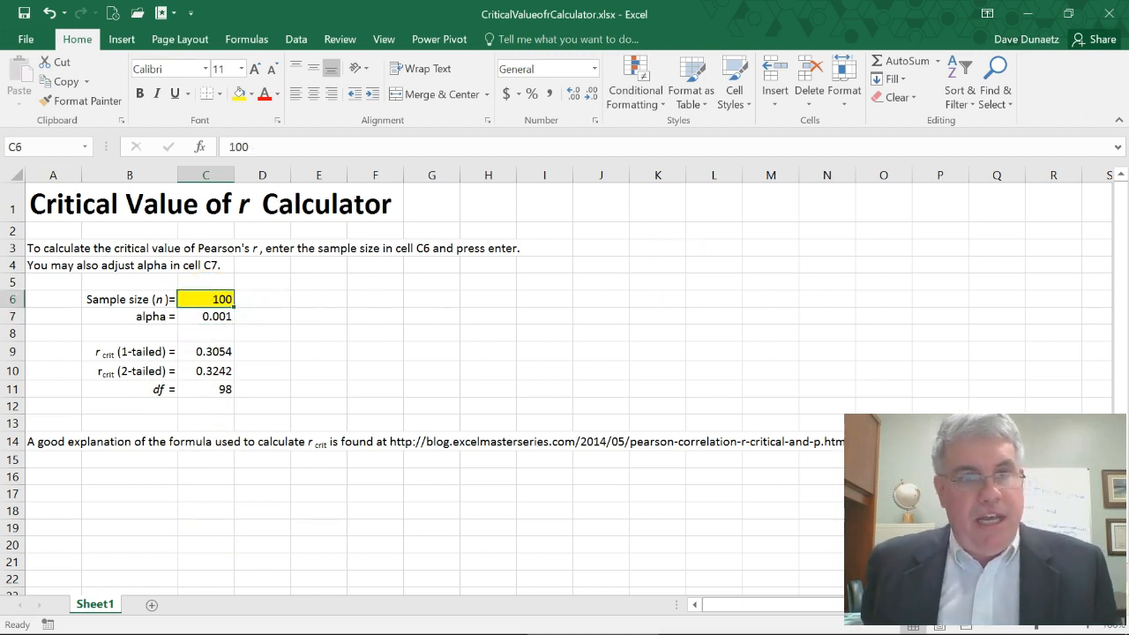
{"action": "type", "text": "10"}
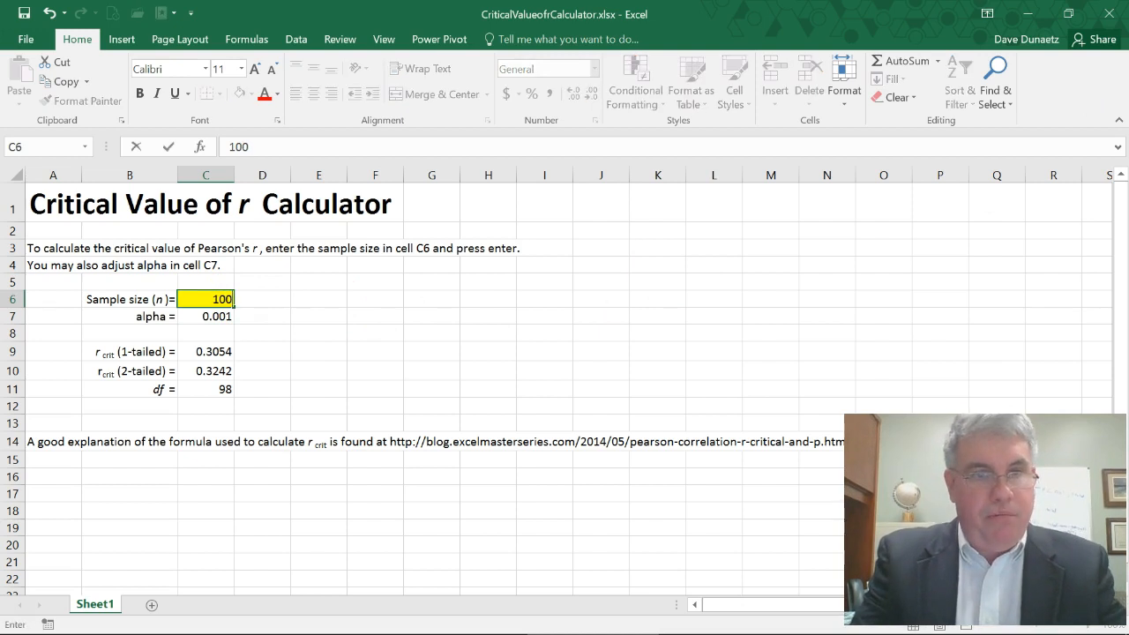
{"action": "key", "text": "Return"}
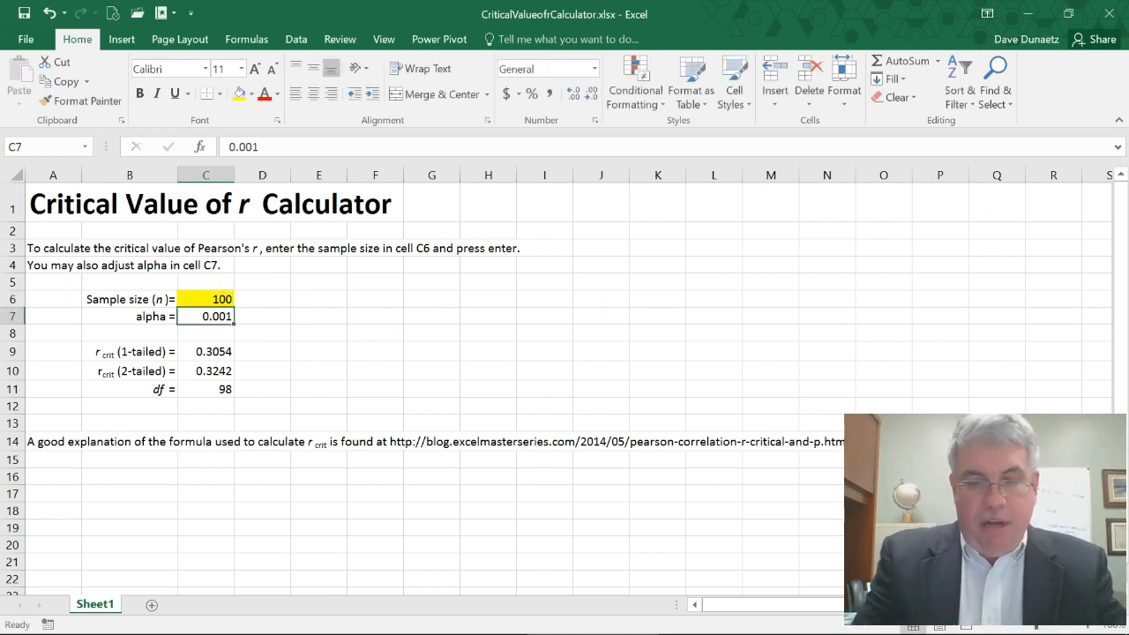
- Set alpha in cell C7 to .05 and check the two-tailed critical value of r in C10
{"action": "type", "text": ".05"}
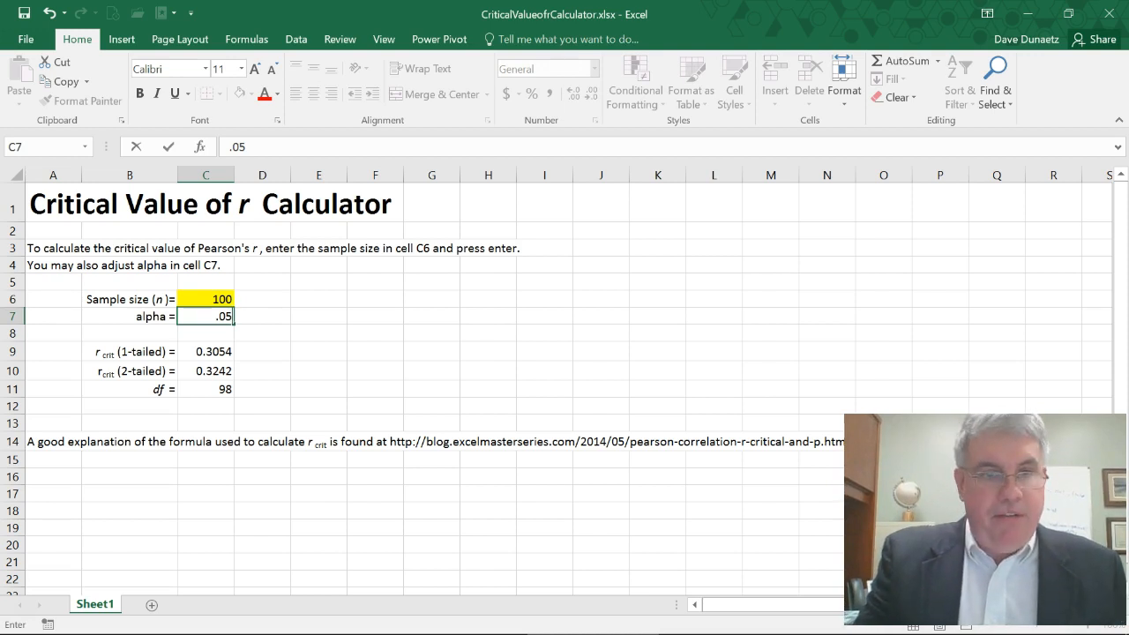
{"action": "key", "text": "Return"}
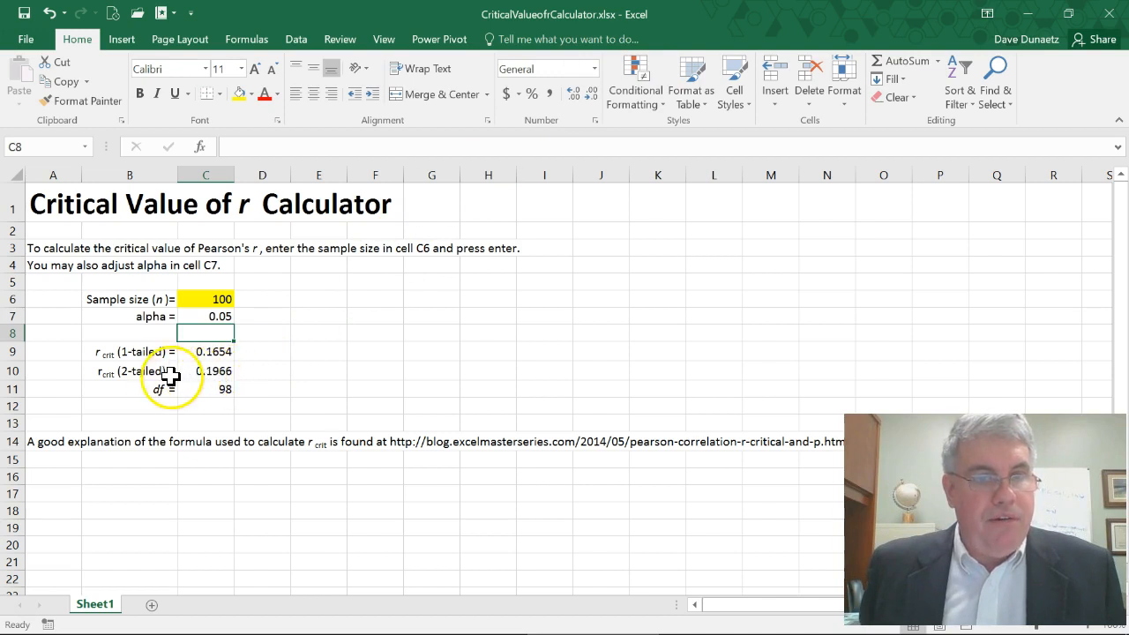
{"action": "left_click", "coordinate": [232, 373]}
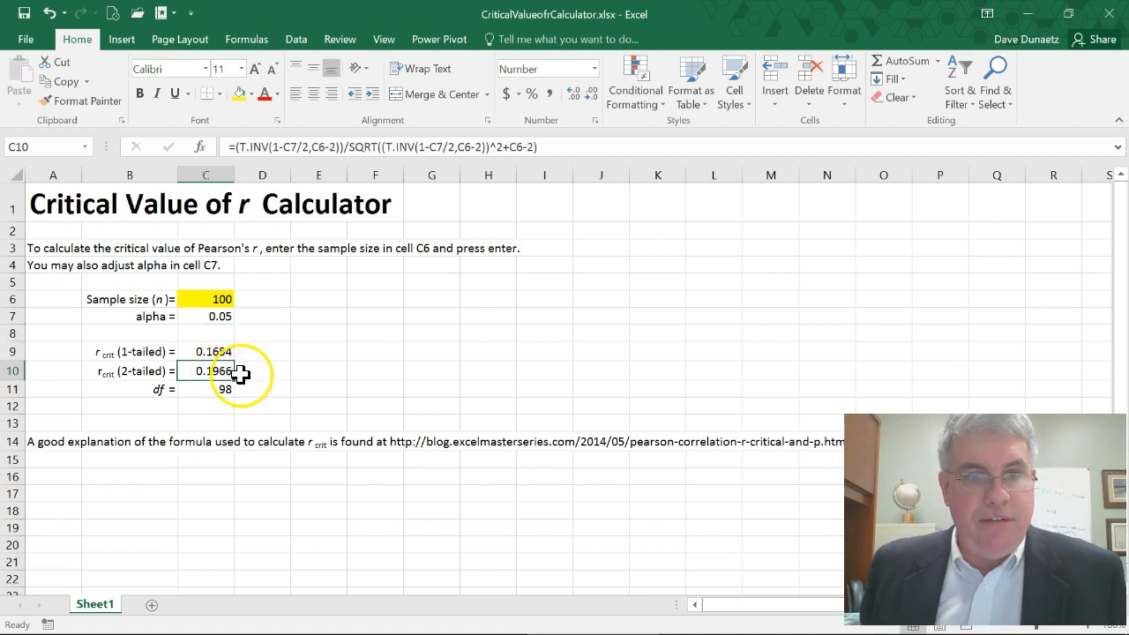
{"action": "left_click", "coordinate": [263, 388]}
- Switch to the Creating an APA Correlation Table.xlsx workbook and record .05 in H17 and .1966 in I17
{"action": "left_click_drag", "start_coordinate": [901, 14], "coordinate": [0, 223]}
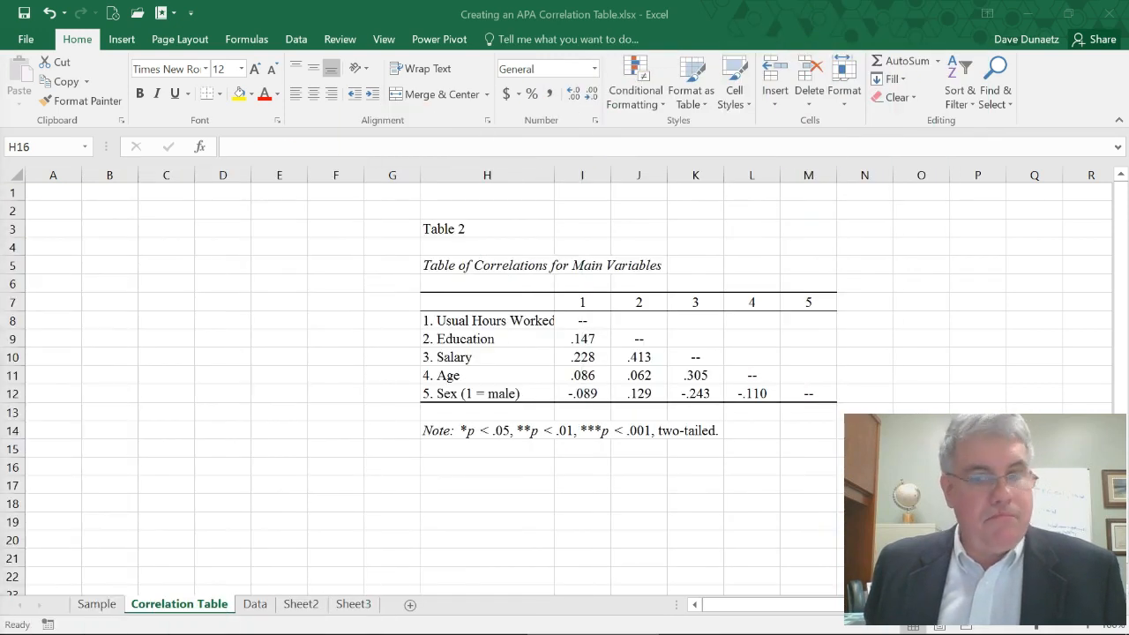
{"action": "left_click", "coordinate": [440, 487]}
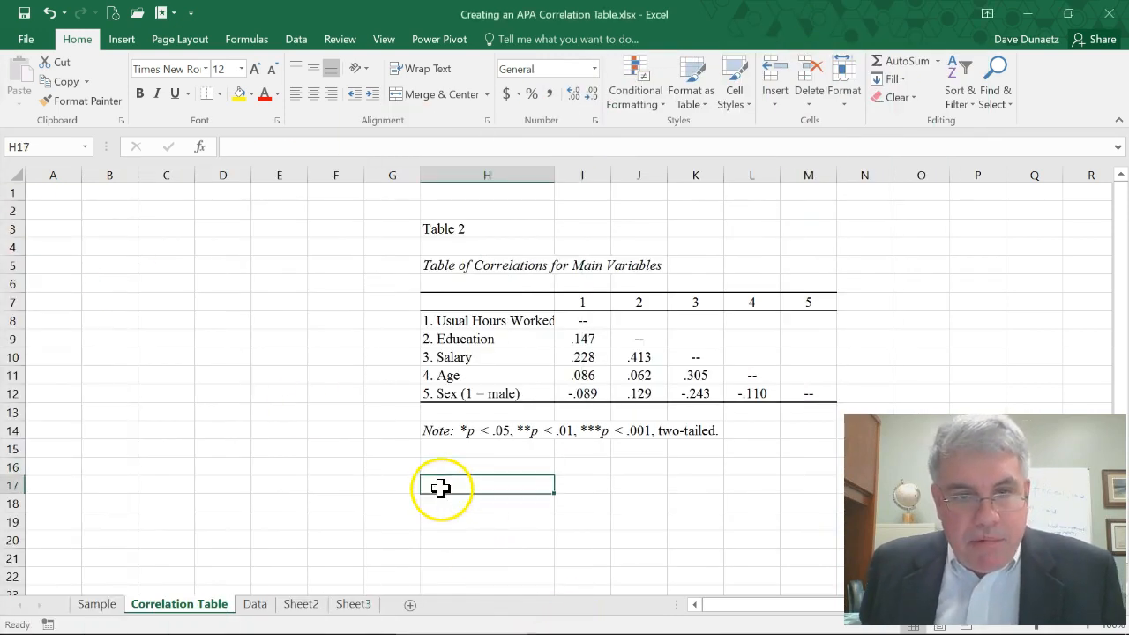
{"action": "type", "text": ".05"}
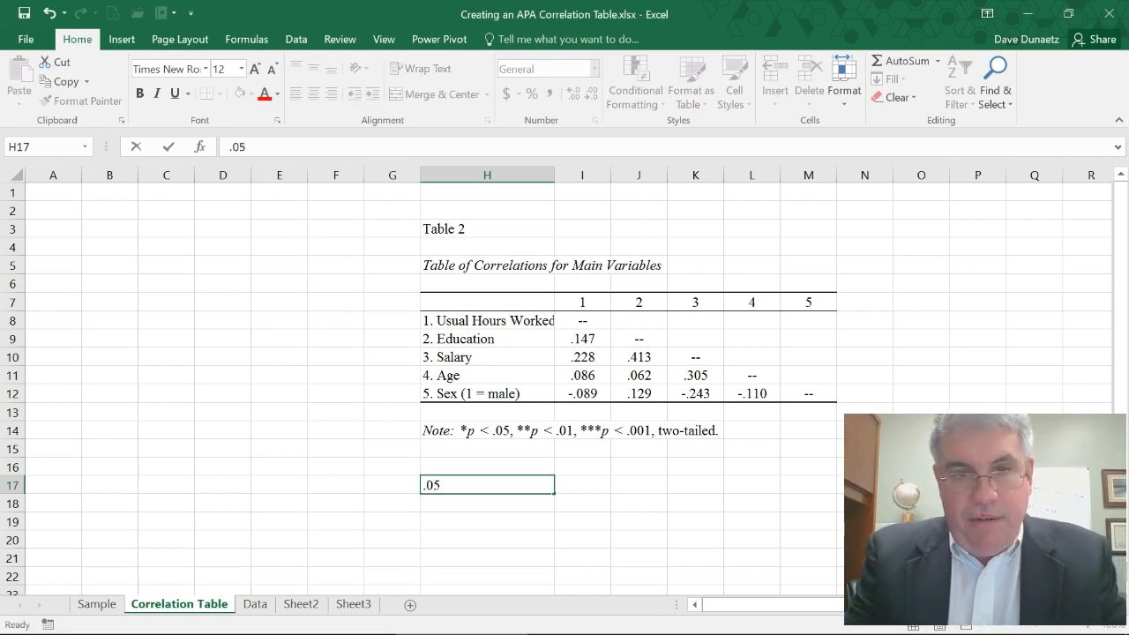
{"action": "key", "text": "Tab"}
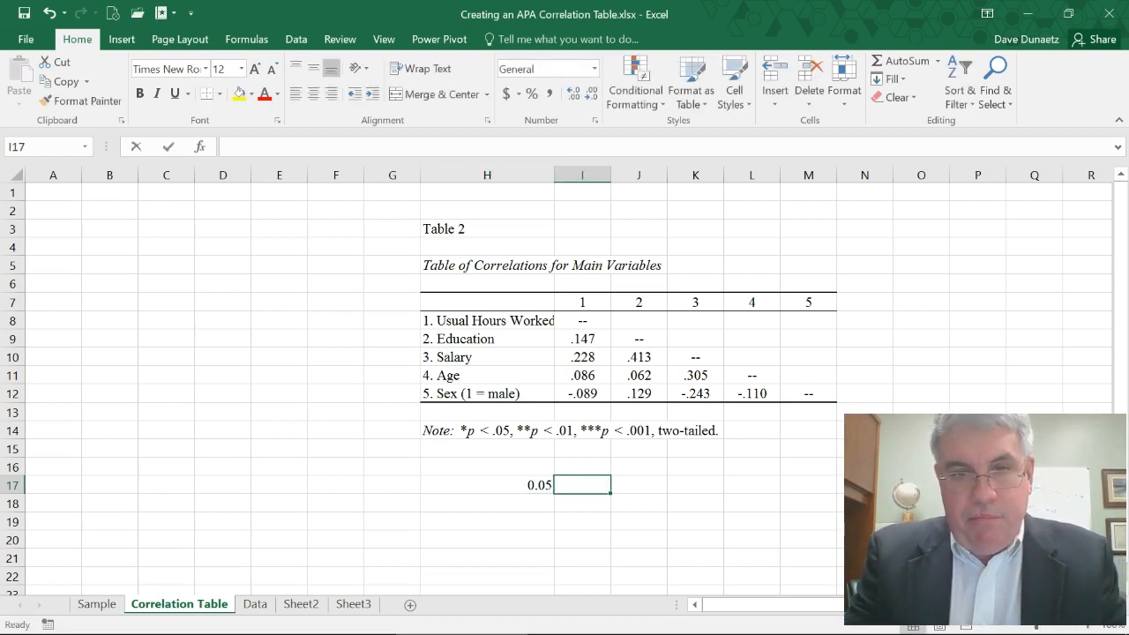
{"action": "type", "text": ".1966"}
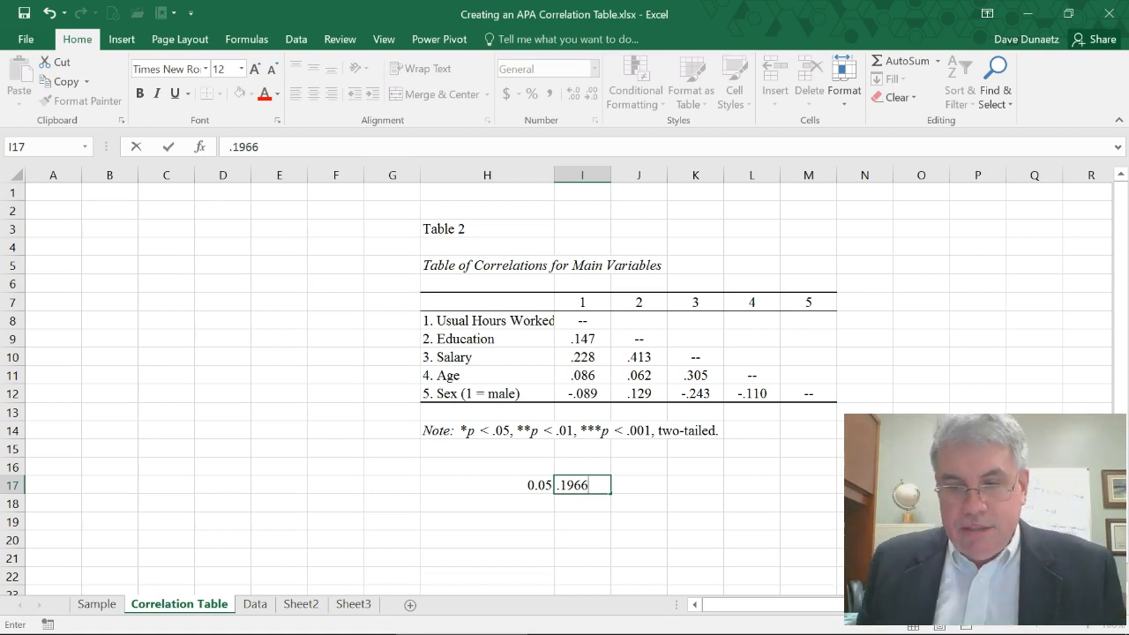
{"action": "key", "text": "Return"}
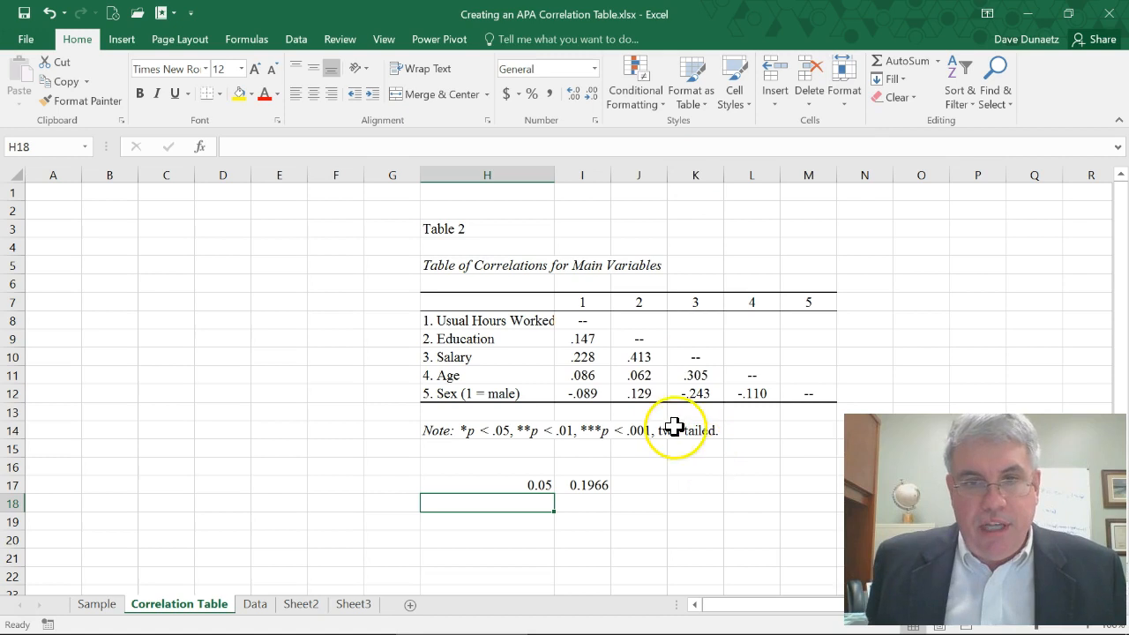
- Replace the Salary correlation in I10 with .228*, without a leading zero
{"action": "left_click", "coordinate": [583, 360]}
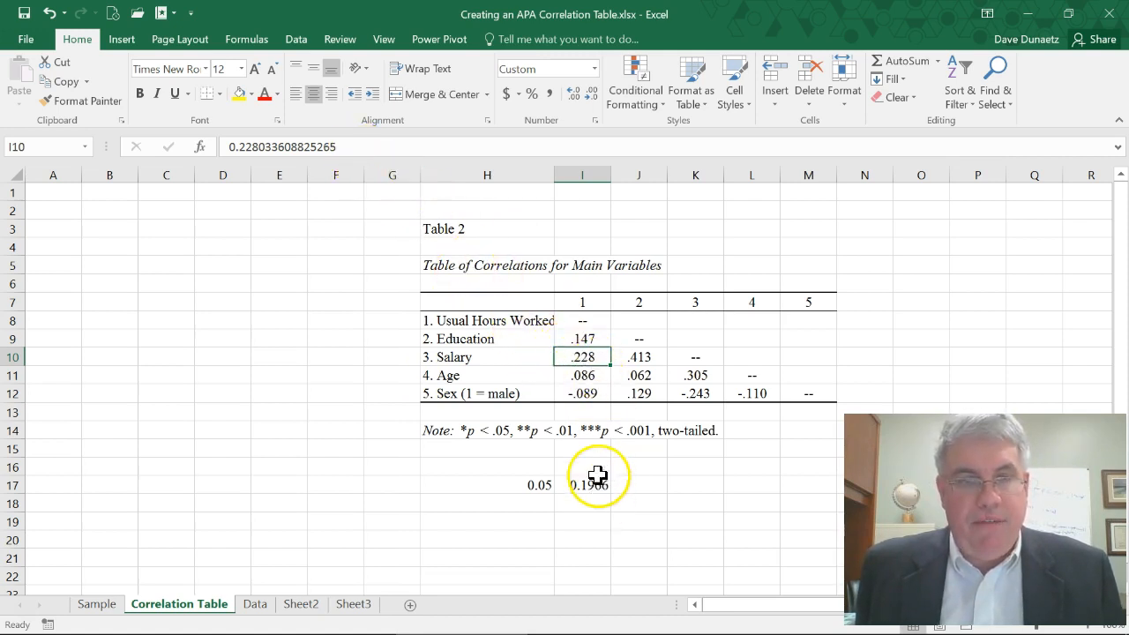
{"action": "left_click", "coordinate": [353, 146]}
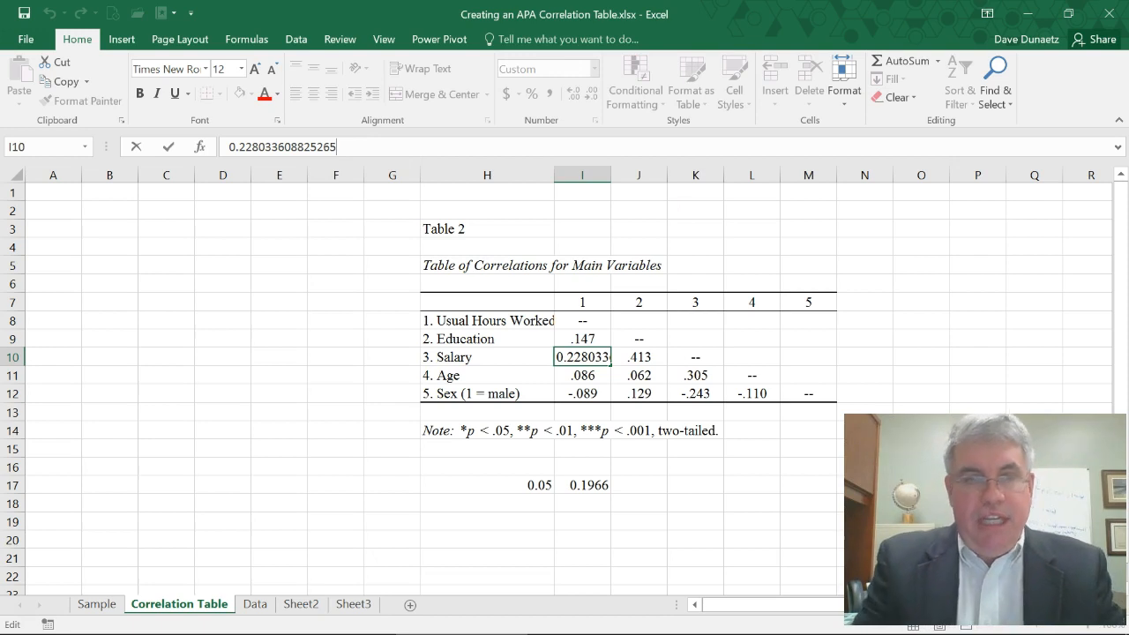
{"action": "key", "text": "BackSpace"}
{"action": "key", "text": "BackSpace"}
{"action": "key", "text": "BackSpace"}
{"action": "key", "text": "BackSpace"}
{"action": "key", "text": "BackSpace"}
{"action": "key", "text": "BackSpace"}
{"action": "key", "text": "BackSpace"}
{"action": "key", "text": "BackSpace"}
{"action": "key", "text": "BackSpace"}
{"action": "key", "text": "BackSpace"}
{"action": "key", "text": "BackSpace"}
{"action": "key", "text": "BackSpace"}
{"action": "key", "text": "BackSpace"}
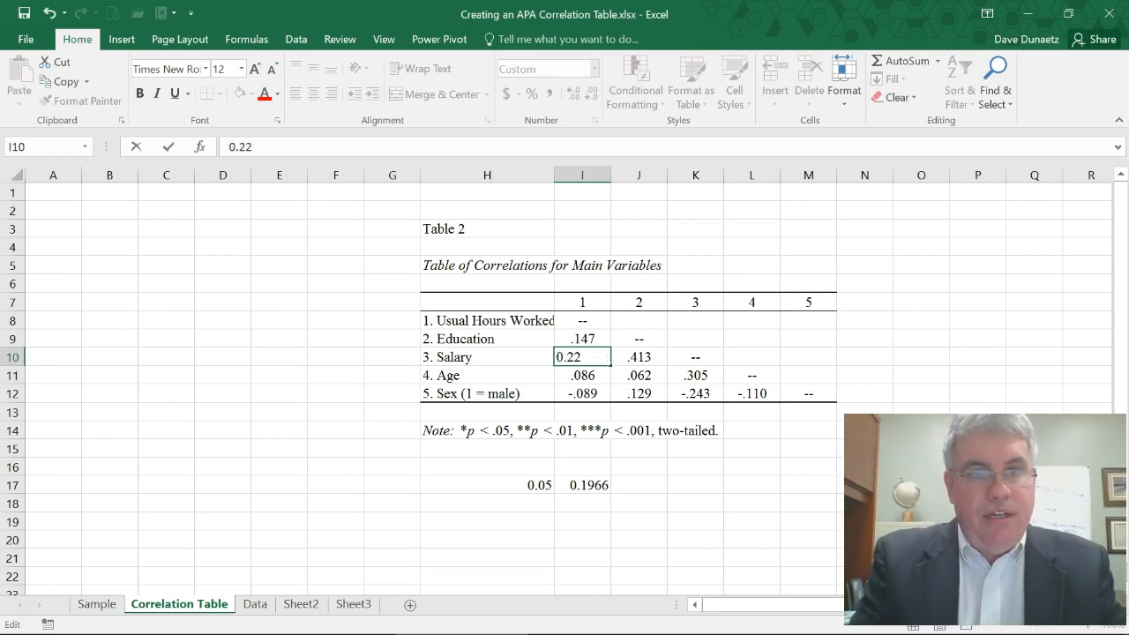
{"action": "type", "text": "8*"}
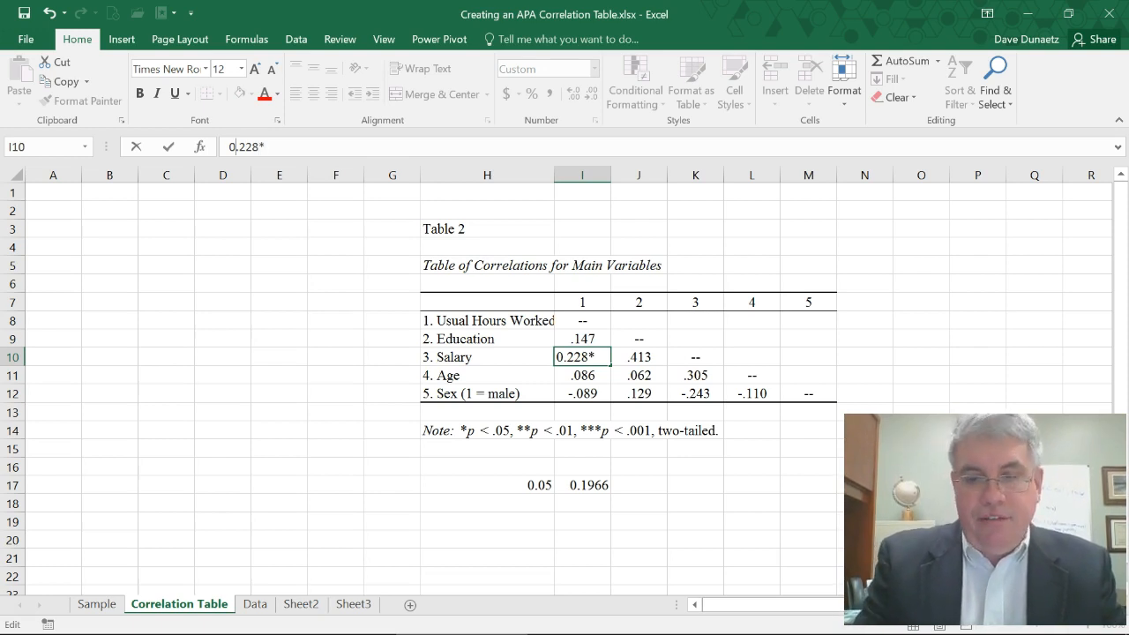
{"action": "key", "text": "BackSpace"}
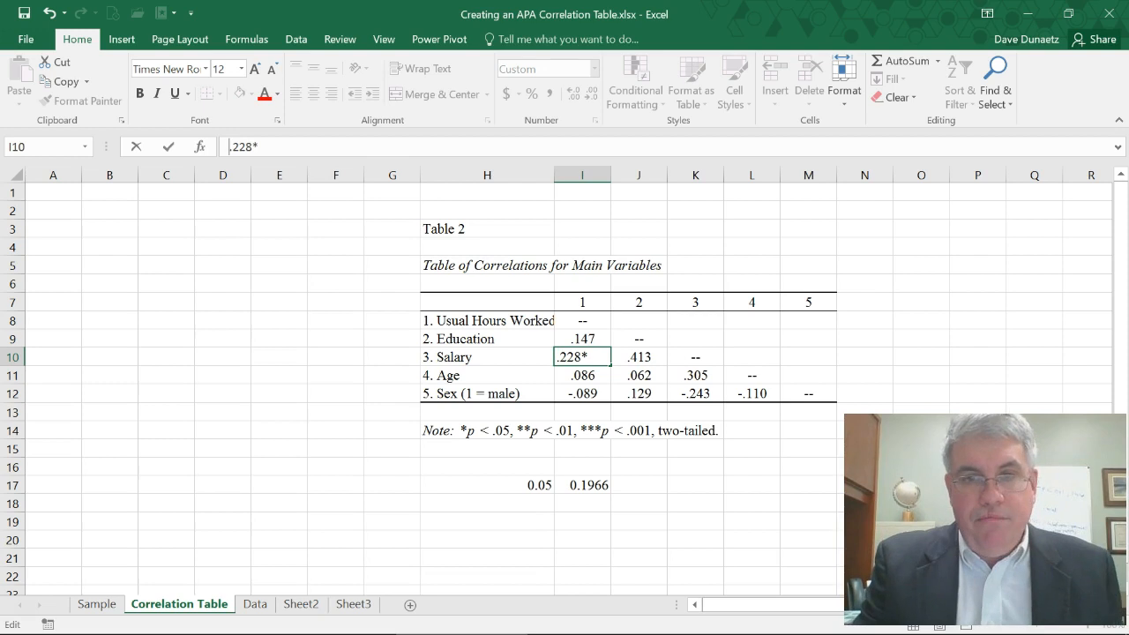
{"action": "key", "text": "Return"}
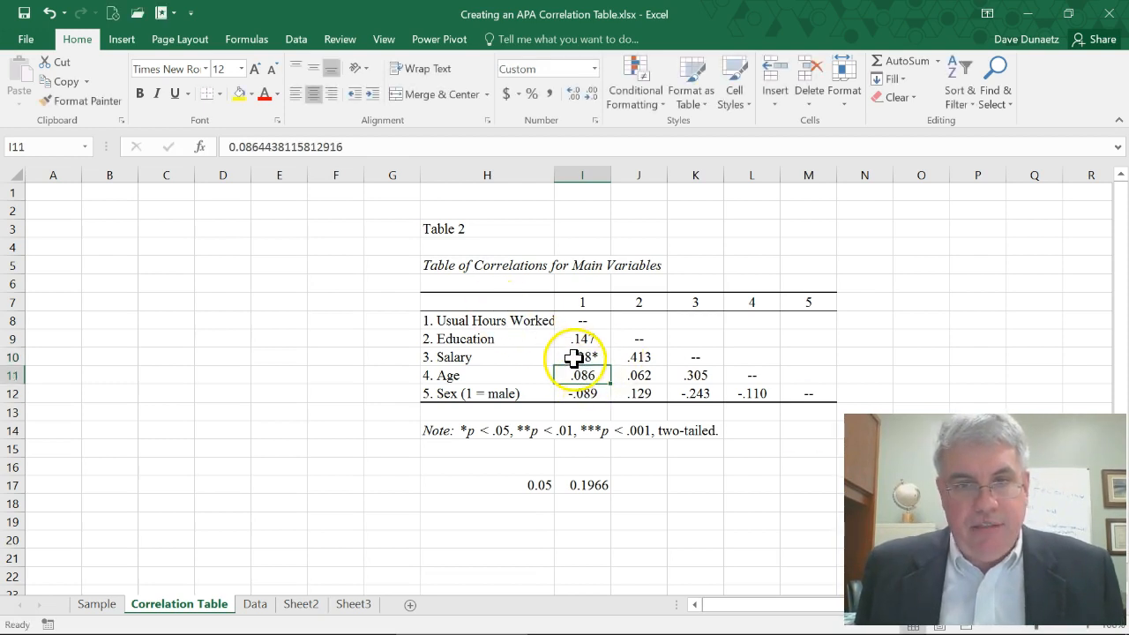
- Replace the Salary correlation in J10 with .413*, without a leading zero
{"action": "left_click", "coordinate": [639, 356]}
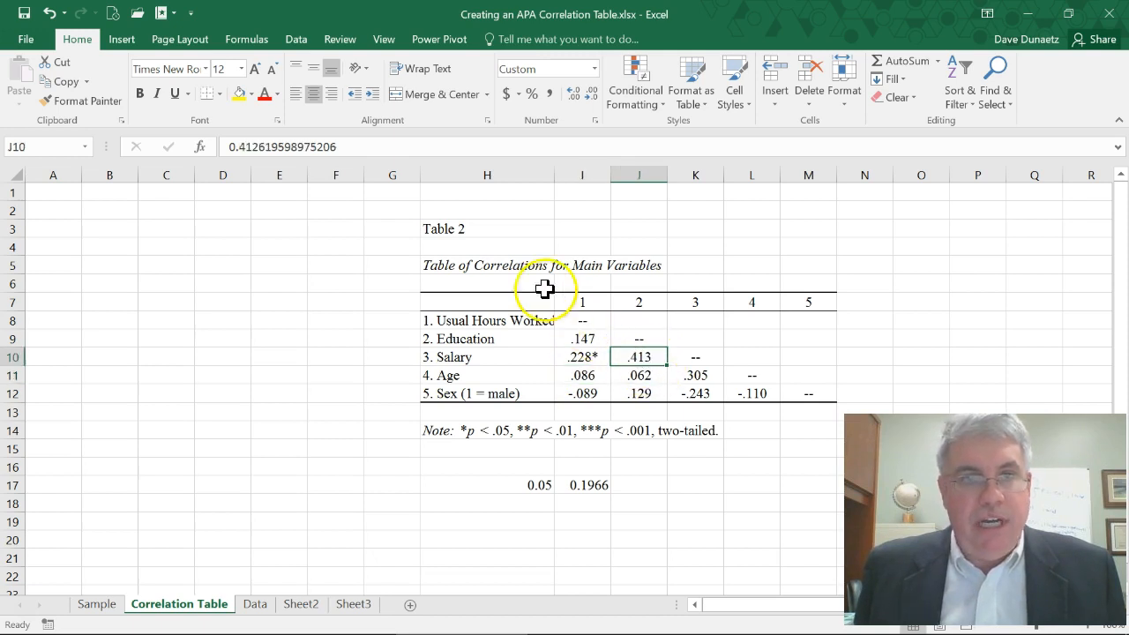
{"action": "left_click", "coordinate": [343, 147]}
{"action": "key", "text": "BackSpace"}
{"action": "key", "text": "BackSpace"}
{"action": "key", "text": "BackSpace"}
{"action": "key", "text": "BackSpace"}
{"action": "key", "text": "BackSpace"}
{"action": "key", "text": "BackSpace"}
{"action": "key", "text": "BackSpace"}
{"action": "key", "text": "BackSpace"}
{"action": "key", "text": "BackSpace"}
{"action": "key", "text": "BackSpace"}
{"action": "key", "text": "BackSpace"}
{"action": "key", "text": "BackSpace"}
{"action": "key", "text": "BackSpace"}
{"action": "key", "text": "BackSpace"}
{"action": "key", "text": "BackSpace"}
{"action": "key", "text": "BackSpace"}
{"action": "key", "text": "BackSpace"}
{"action": "type", "text": "."}
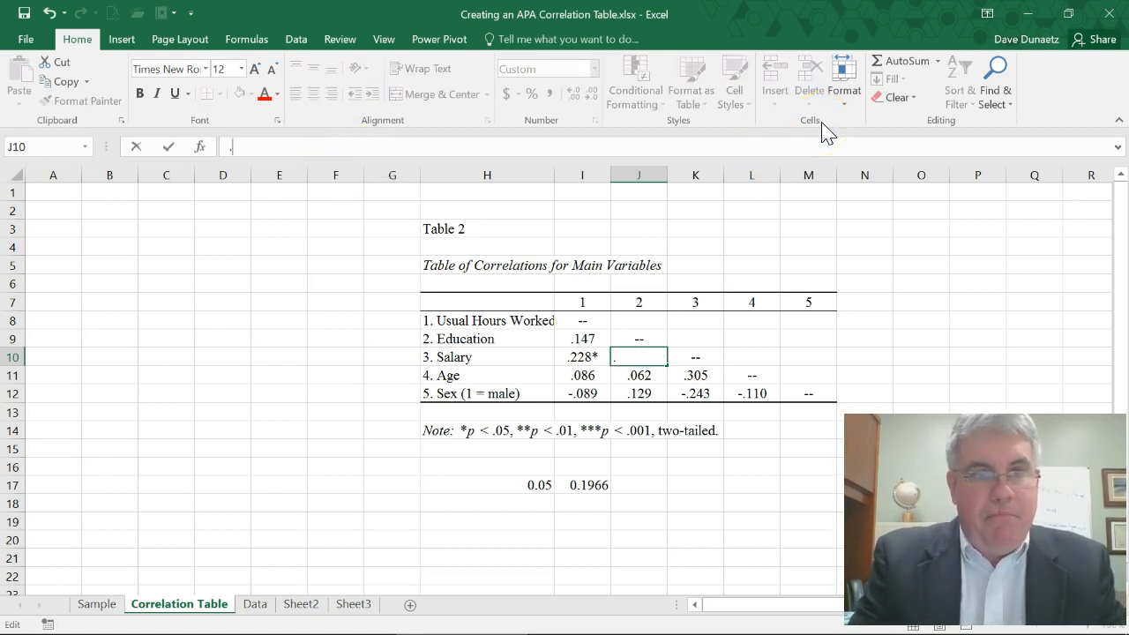
{"action": "type", "text": "413*"}
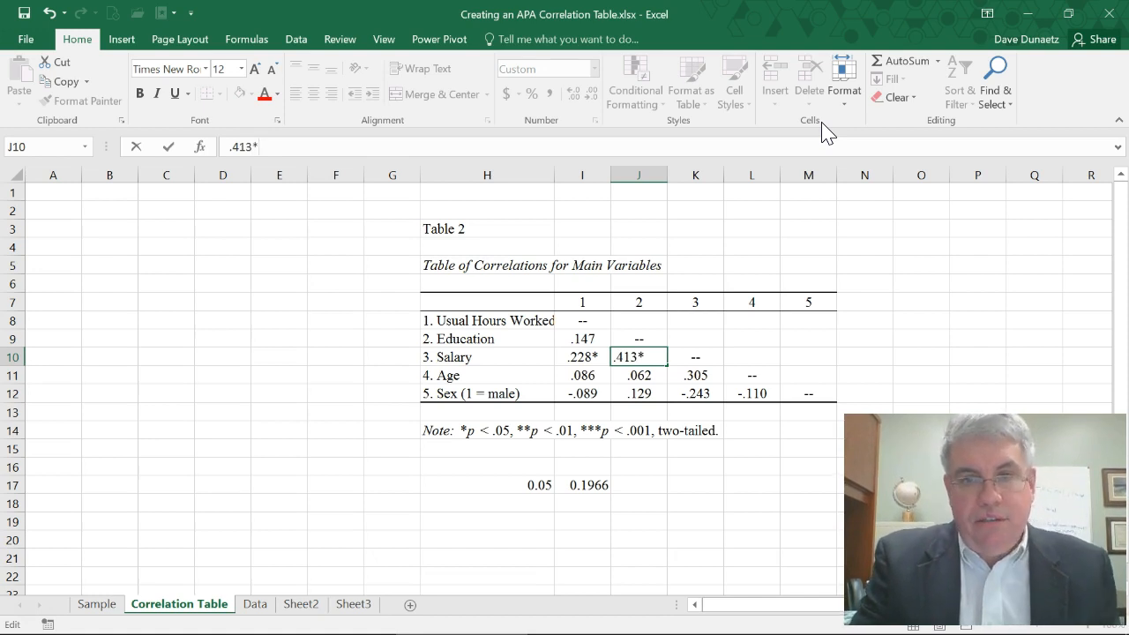
{"action": "key", "text": "Return"}
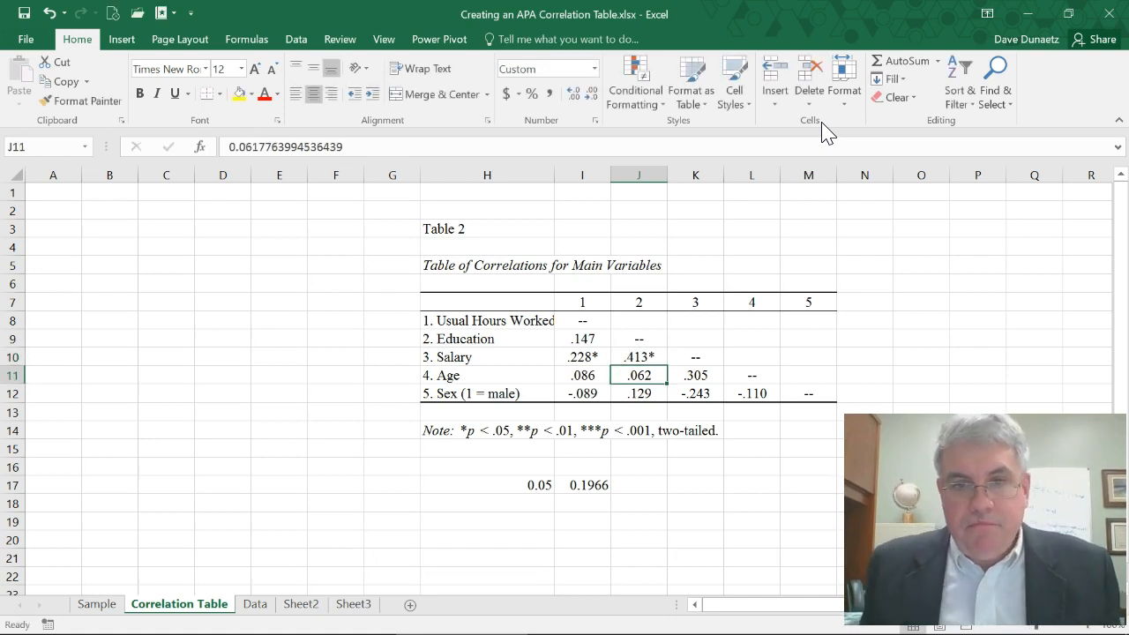
- Replace the Age correlation in K11 with .305*, without a leading zero
{"action": "left_click", "coordinate": [696, 375]}
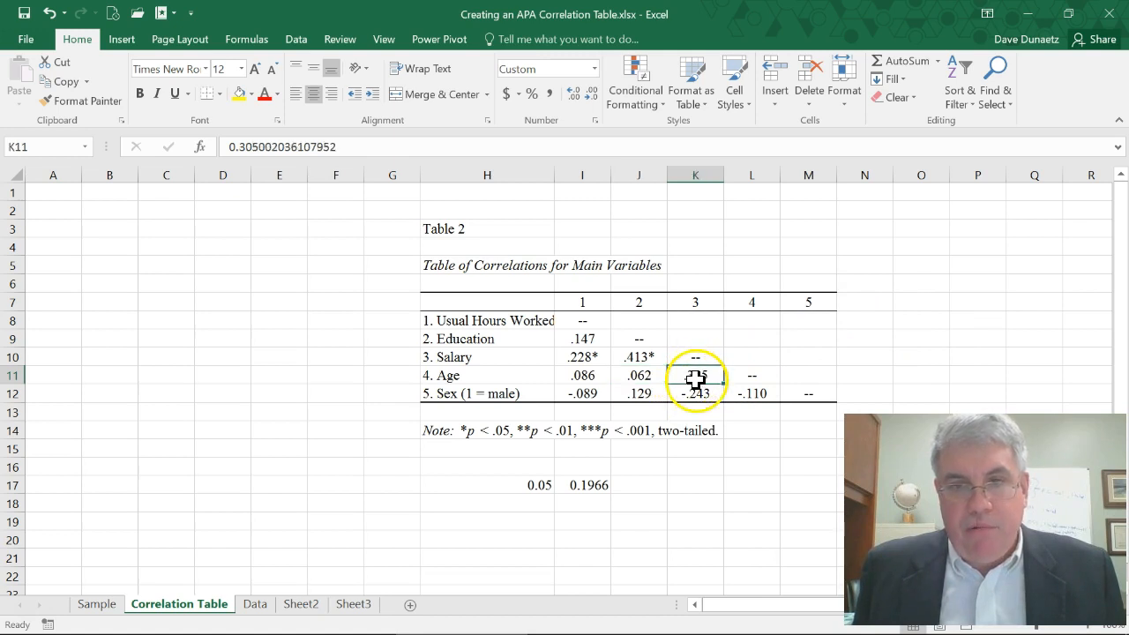
{"action": "left_click", "coordinate": [340, 148]}
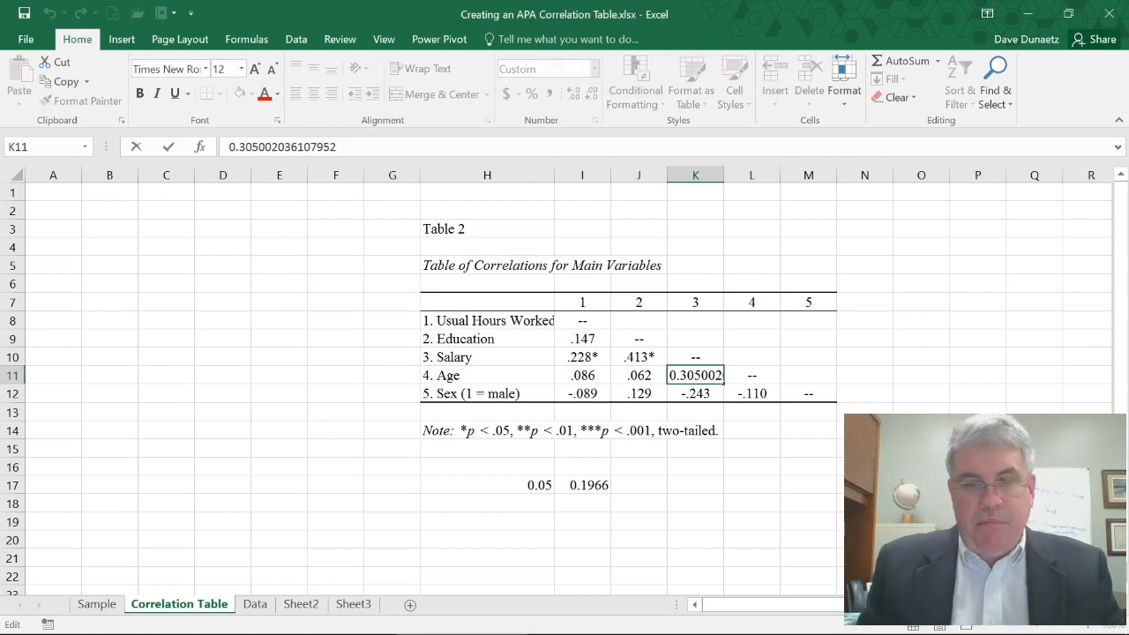
{"action": "key", "text": "BackSpace"}
{"action": "key", "text": "BackSpace"}
{"action": "key", "text": "BackSpace"}
{"action": "key", "text": "BackSpace"}
{"action": "key", "text": "BackSpace"}
{"action": "key", "text": "BackSpace"}
{"action": "key", "text": "BackSpace"}
{"action": "key", "text": "BackSpace"}
{"action": "key", "text": "BackSpace"}
{"action": "key", "text": "BackSpace"}
{"action": "key", "text": "BackSpace"}
{"action": "key", "text": "BackSpace"}
{"action": "key", "text": "BackSpace"}
{"action": "key", "text": "BackSpace"}
{"action": "key", "text": "BackSpace"}
{"action": "key", "text": "BackSpace"}
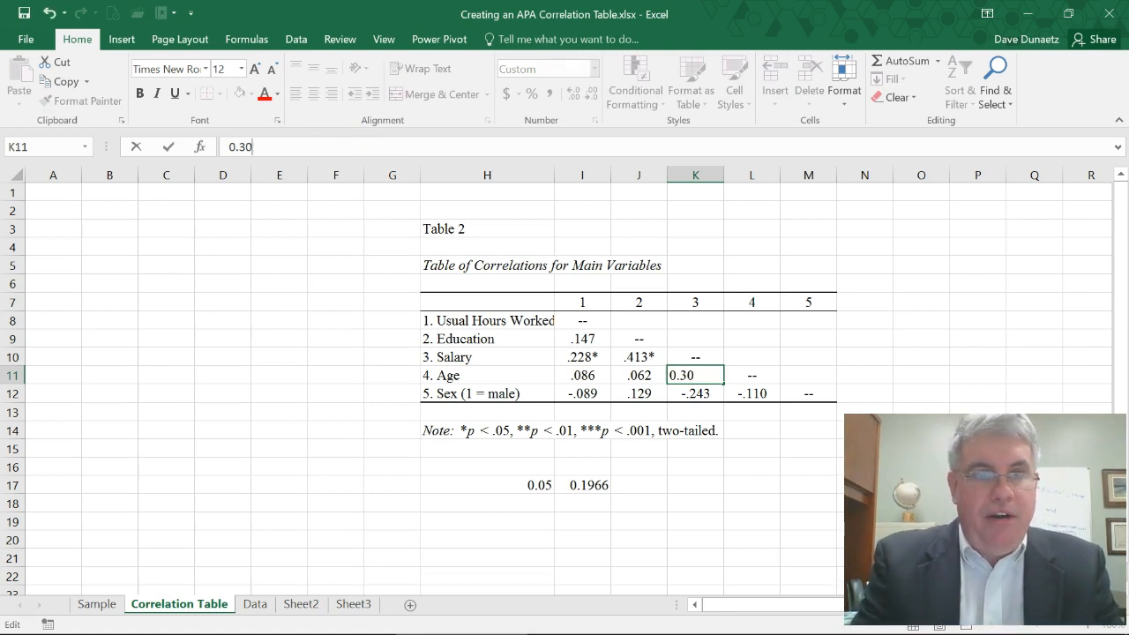
{"action": "type", "text": ".305*"}
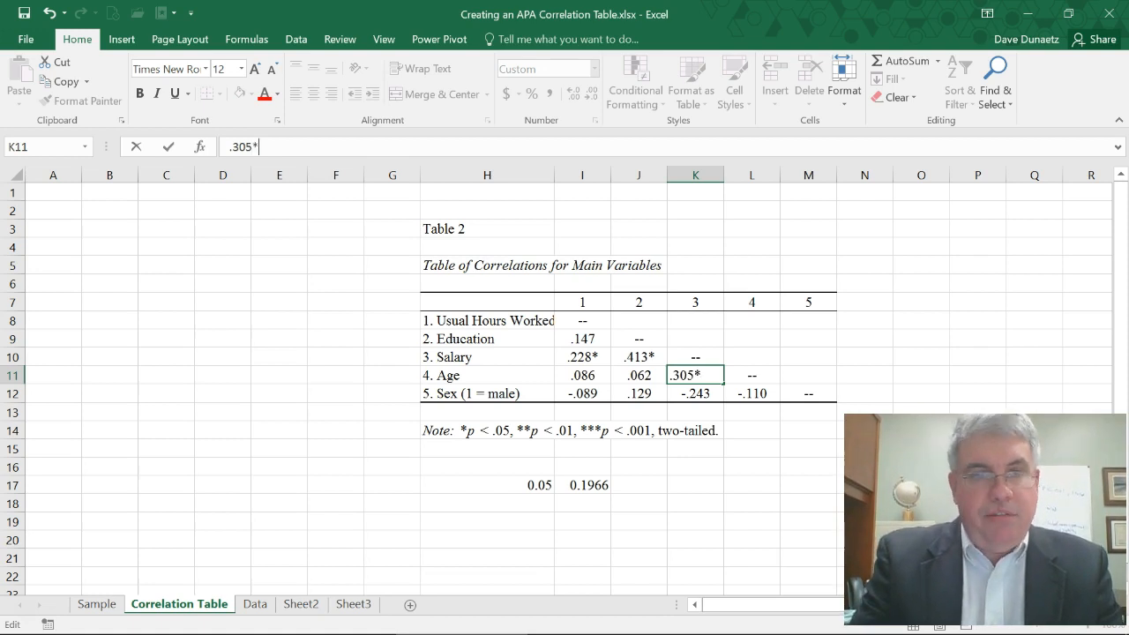
{"action": "key", "text": "Return"}
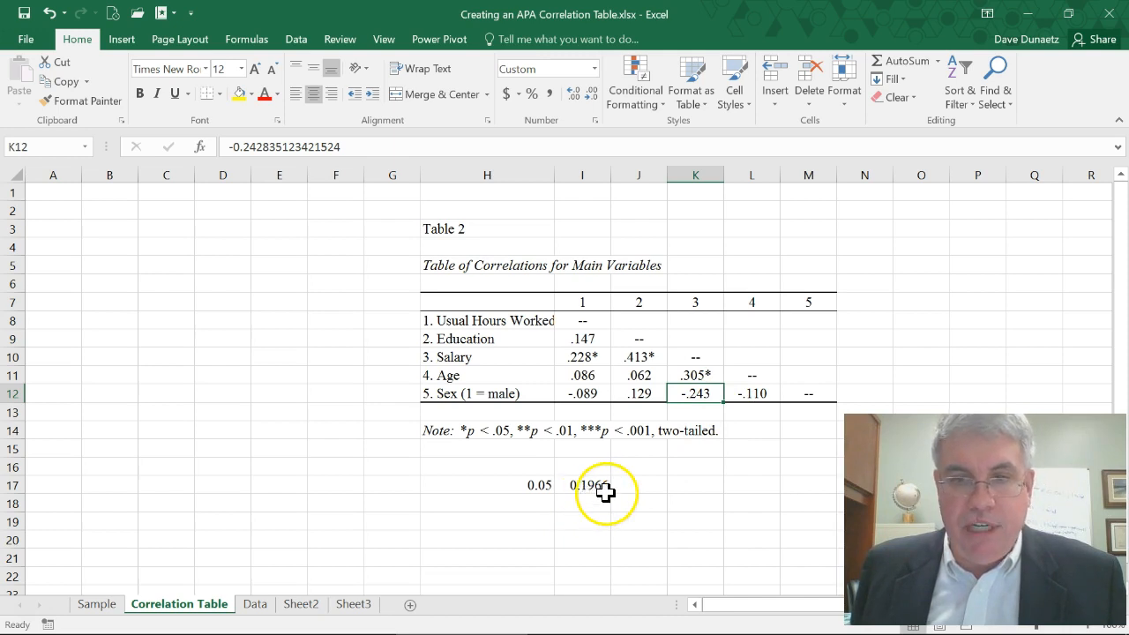
- Try to replace the Sex correlation in K12 with -.243*, declining the suggested formula correction
{"action": "left_click", "coordinate": [357, 146]}
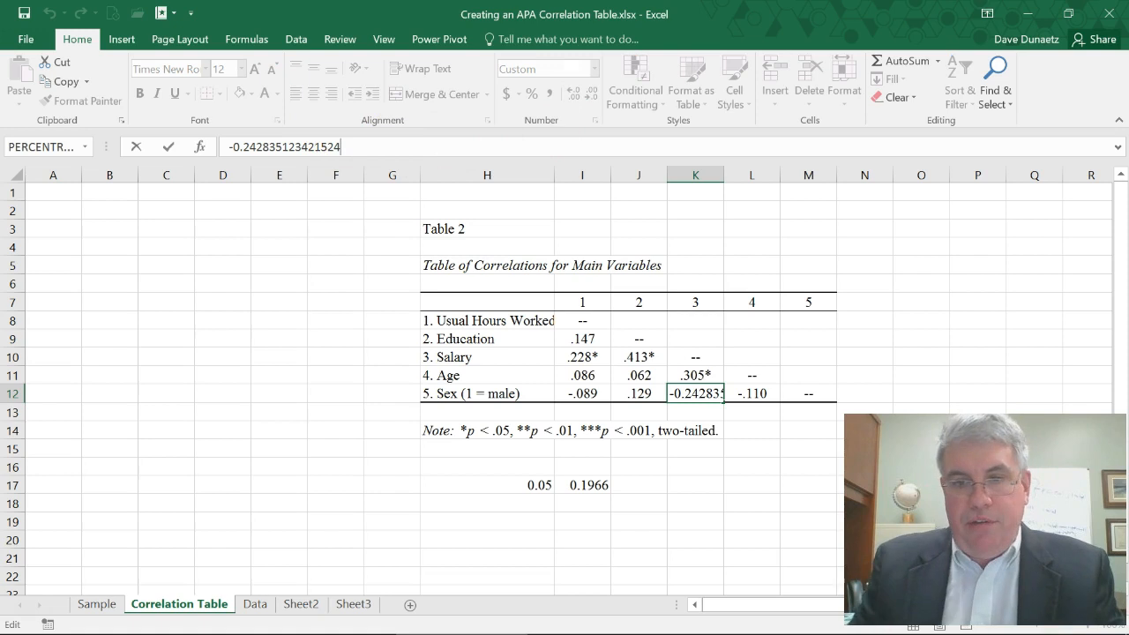
{"action": "key", "text": "BackSpace"}
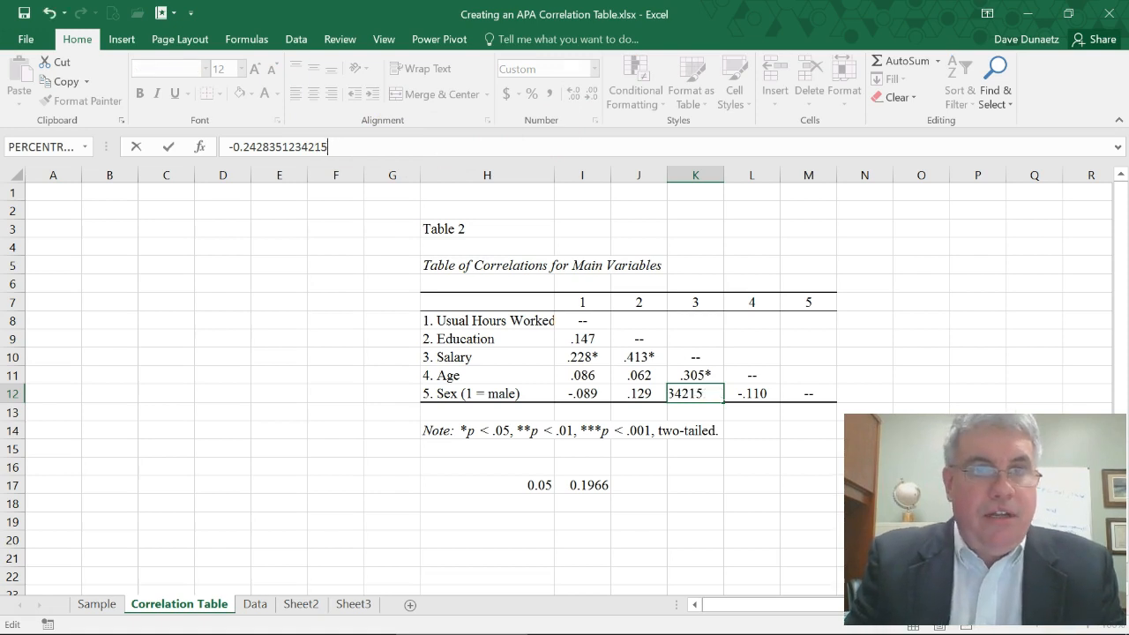
{"action": "key", "text": "BackSpace"}
{"action": "key", "text": "BackSpace"}
{"action": "key", "text": "BackSpace"}
{"action": "key", "text": "BackSpace"}
{"action": "key", "text": "BackSpace"}
{"action": "key", "text": "BackSpace"}
{"action": "key", "text": "BackSpace"}
{"action": "key", "text": "BackSpace"}
{"action": "key", "text": "BackSpace"}
{"action": "key", "text": "BackSpace"}
{"action": "key", "text": "BackSpace"}
{"action": "key", "text": "BackSpace"}
{"action": "key", "text": "BackSpace"}
{"action": "key", "text": "BackSpace"}
{"action": "key", "text": "BackSpace"}
{"action": "key", "text": "BackSpace"}
{"action": "type", "text": "-"}
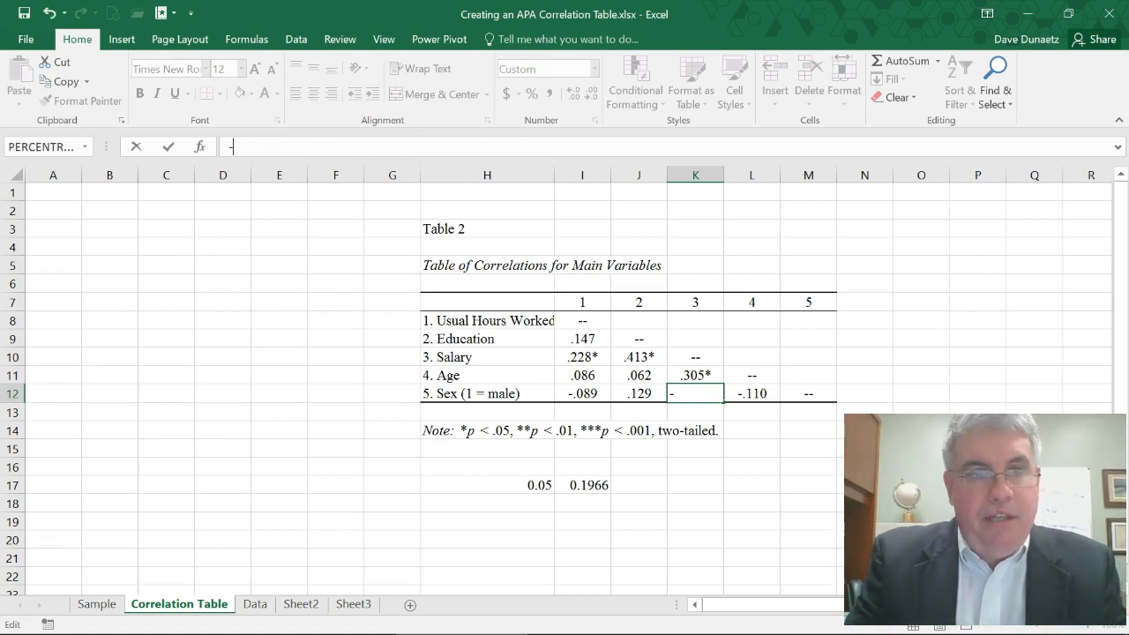
{"action": "type", "text": ".243*"}
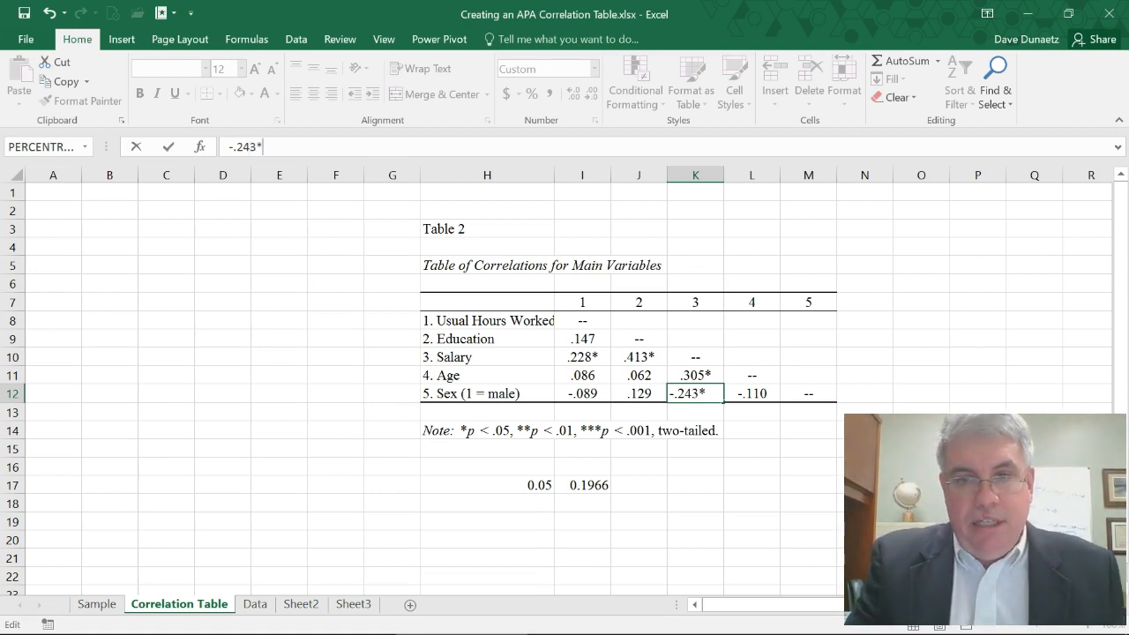
{"action": "key", "text": "Return"}
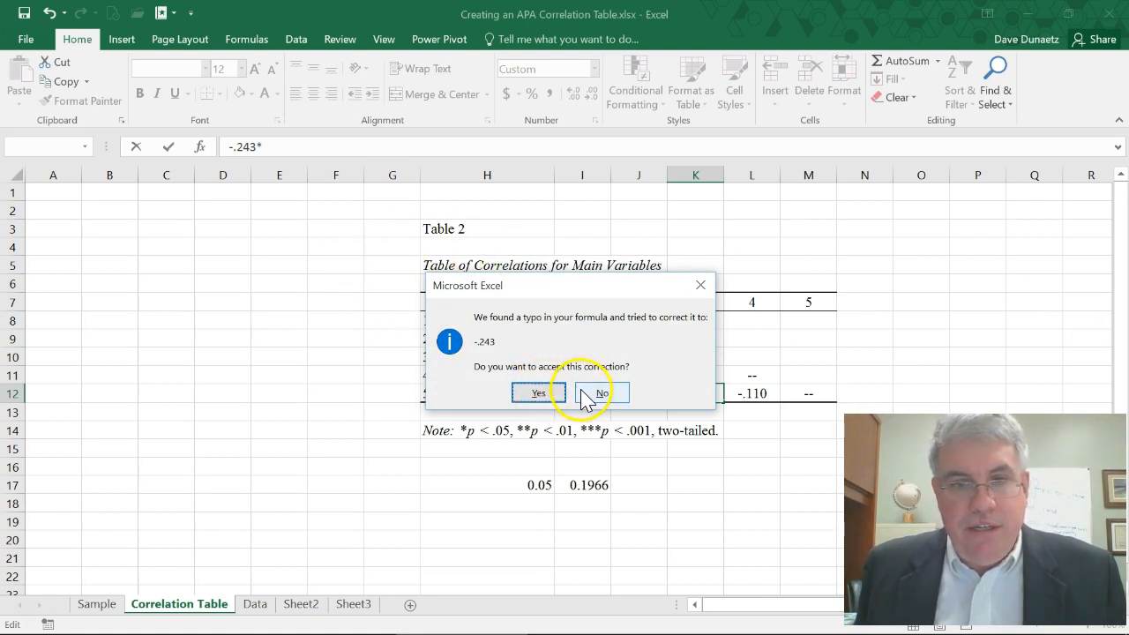
{"action": "left_click", "coordinate": [598, 397]}
{"action": "left_click", "coordinate": [570, 391]}
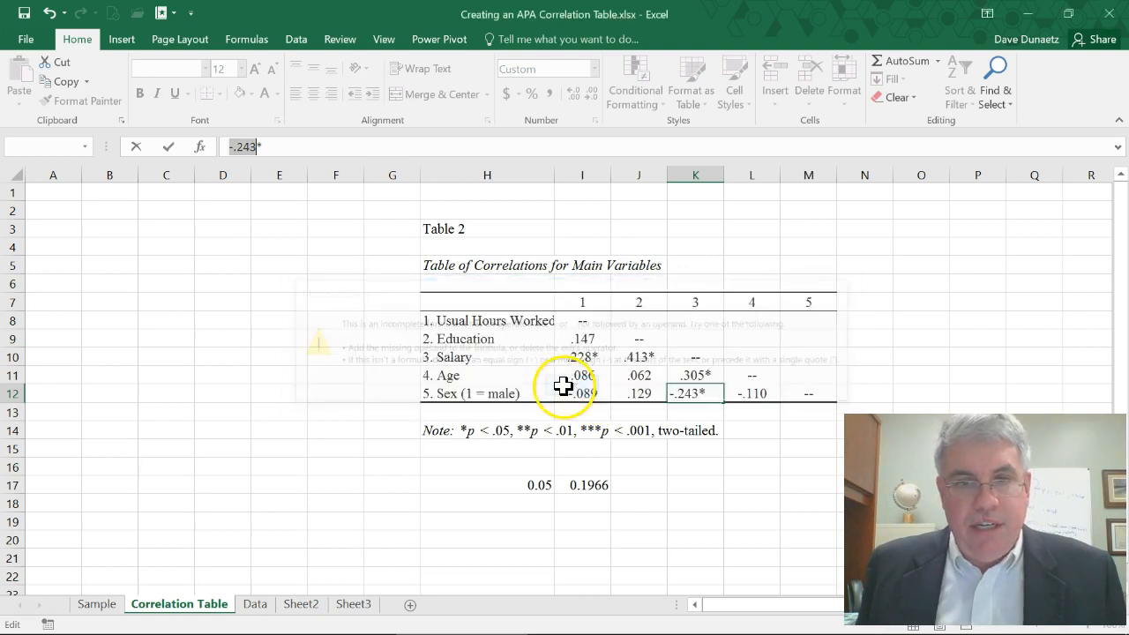
- Add a leading apostrophe to -.243* in K12 so that the negative value is stored as text
{"action": "left_click", "coordinate": [230, 150]}
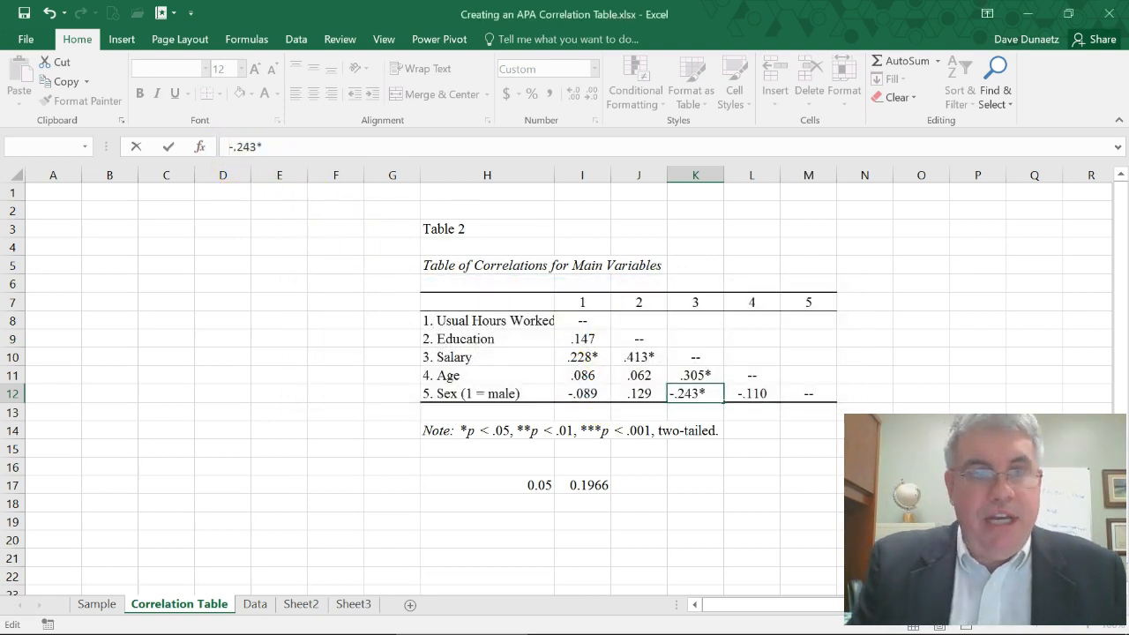
{"action": "type", "text": "'"}
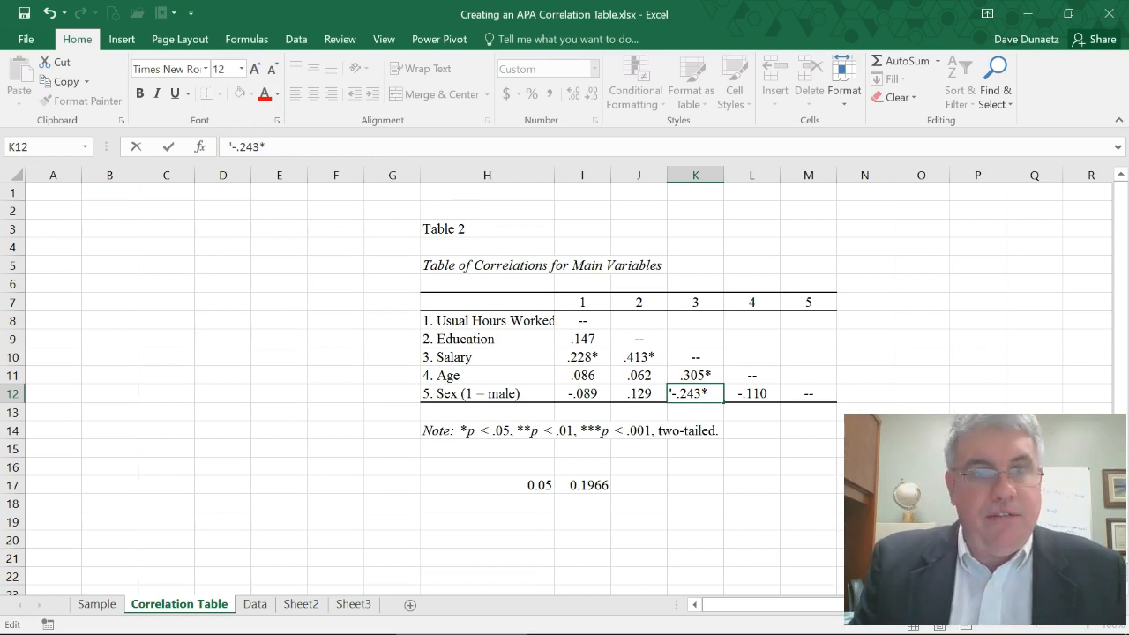
{"action": "key", "text": "Return"}
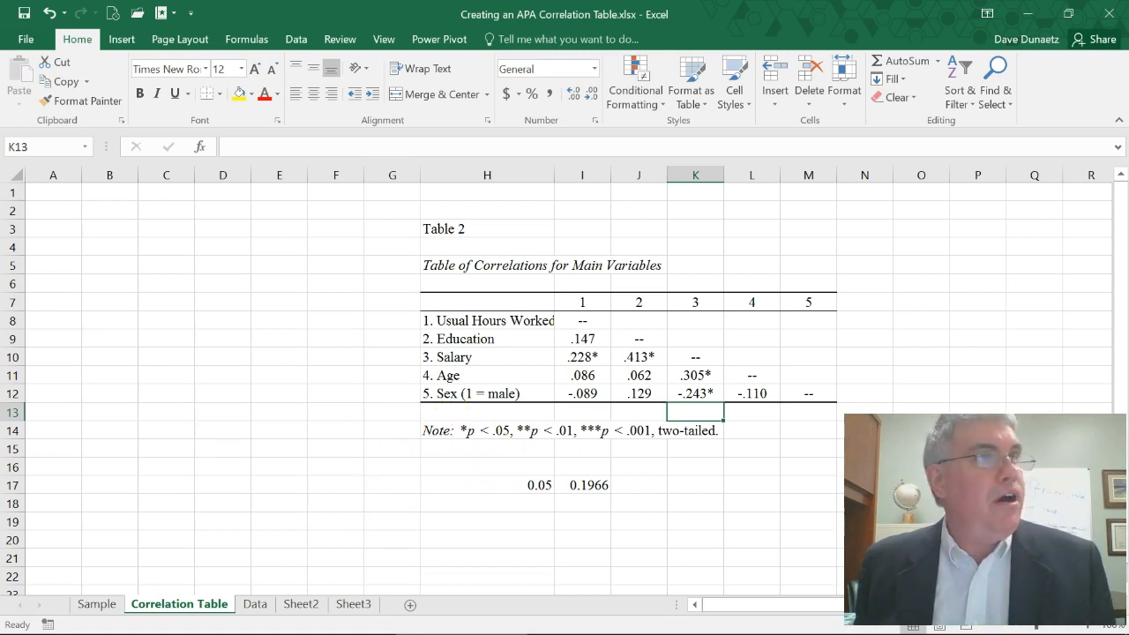
- Switch to the CriticalValueofrCalculator.xlsx workbook and set alpha in cell C7 to 0.01
{"action": "left_click_drag", "start_coordinate": [0, 349], "coordinate": [212, 1]}
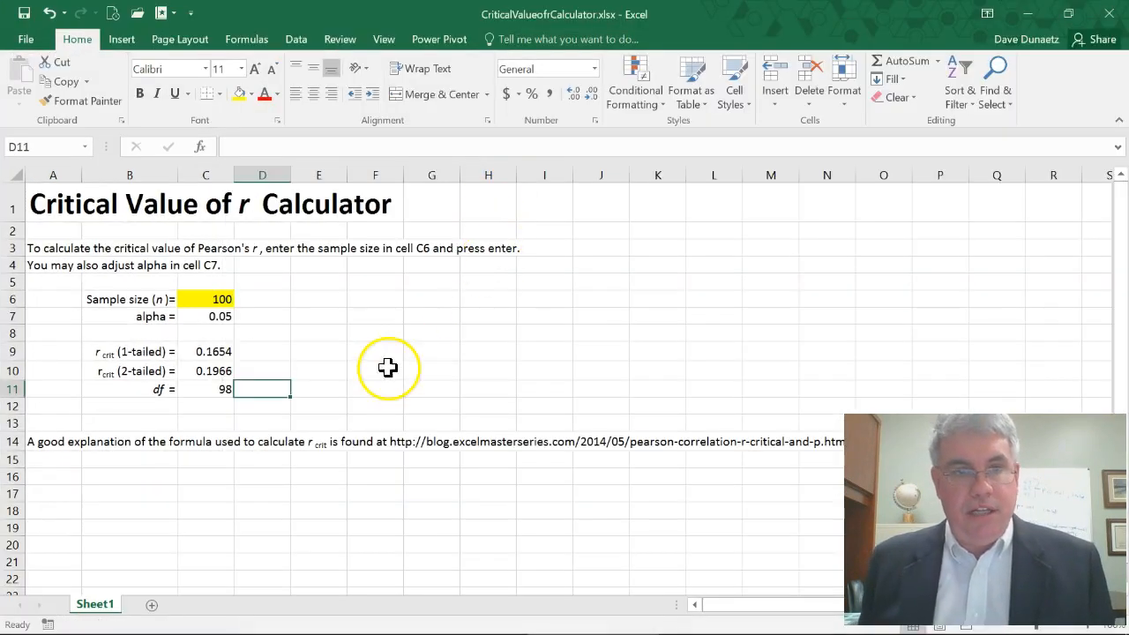
{"action": "left_click", "coordinate": [218, 318]}
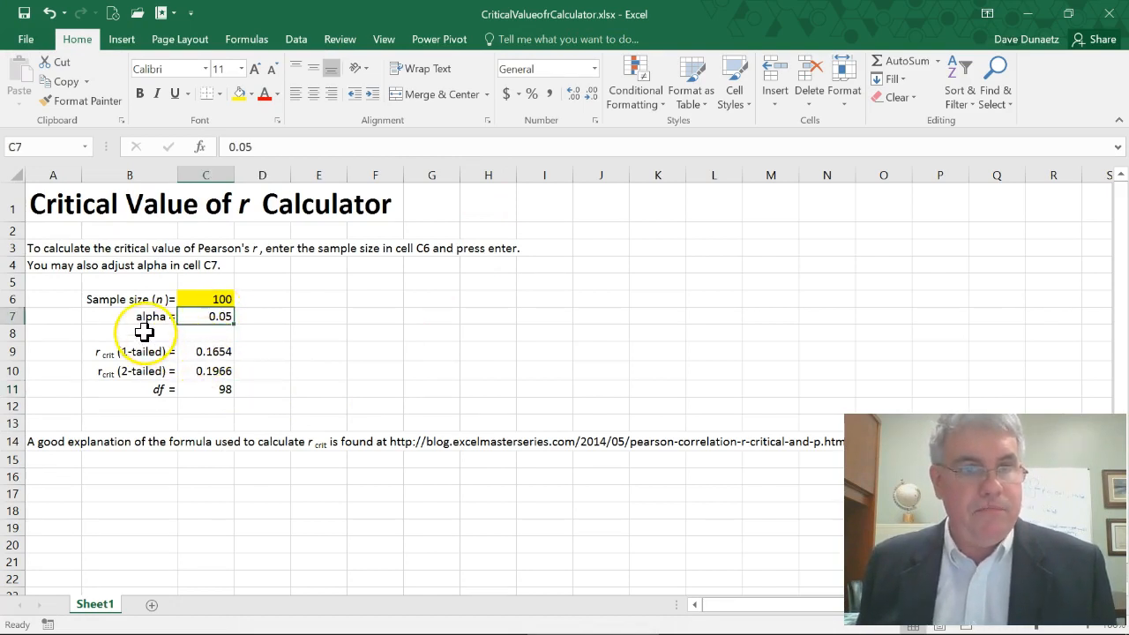
{"action": "left_click", "coordinate": [262, 147]}
{"action": "type", "text": "1"}
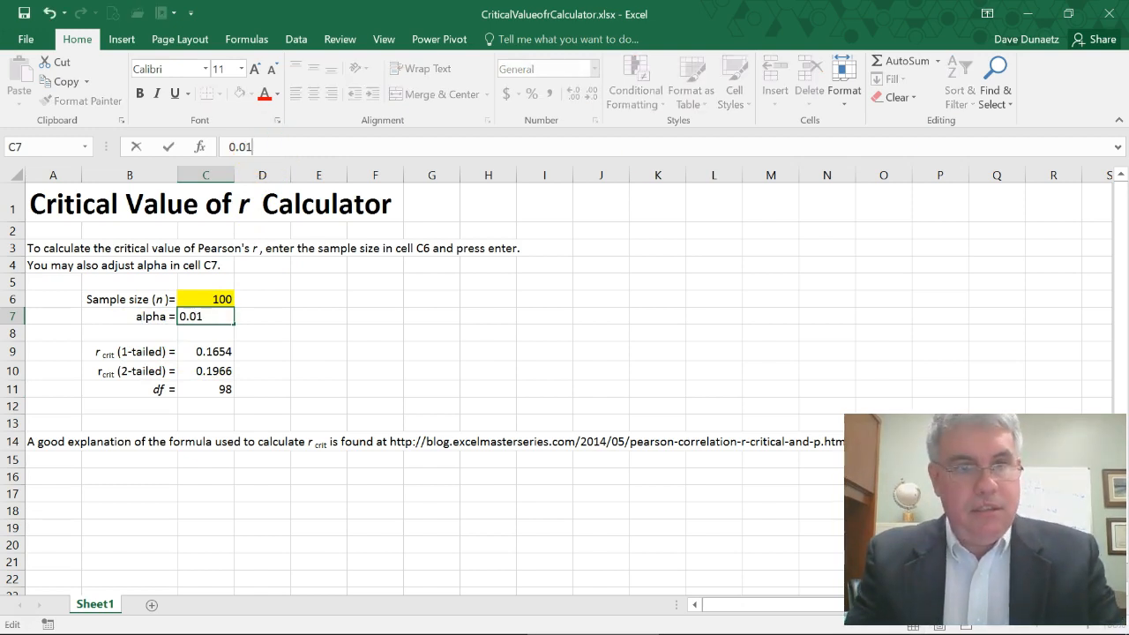
{"action": "key", "text": "Return"}
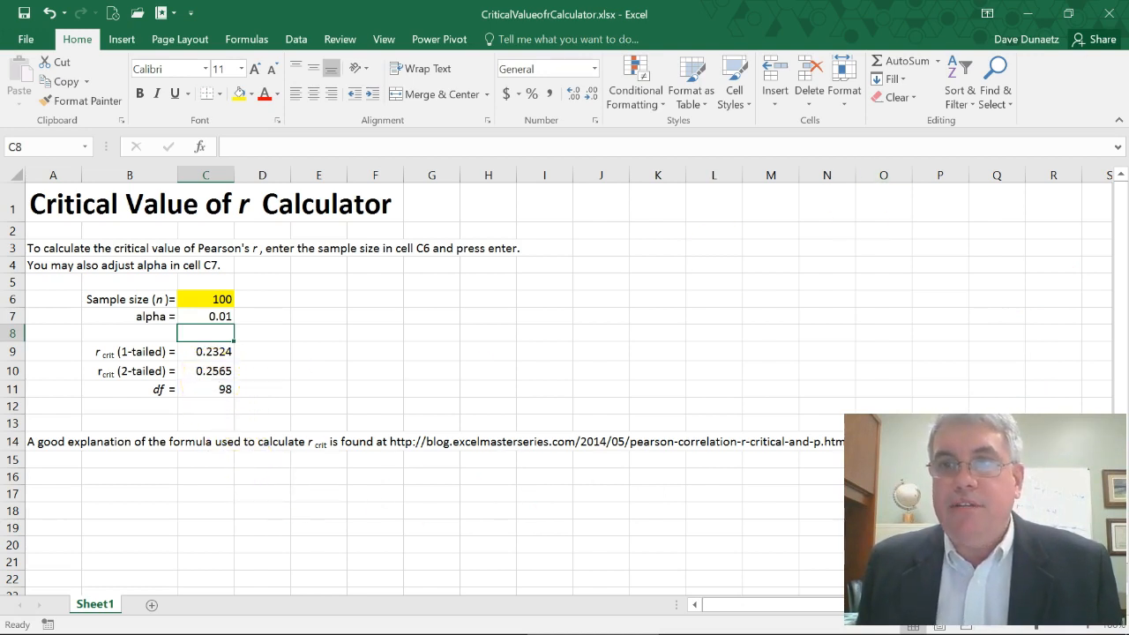
- Return to the Creating an APA Correlation Table.xlsx workbook and record alpha .01 in H18 with critical value .2565 in I18
{"action": "left_click_drag", "start_coordinate": [816, 16], "coordinate": [1, 406]}
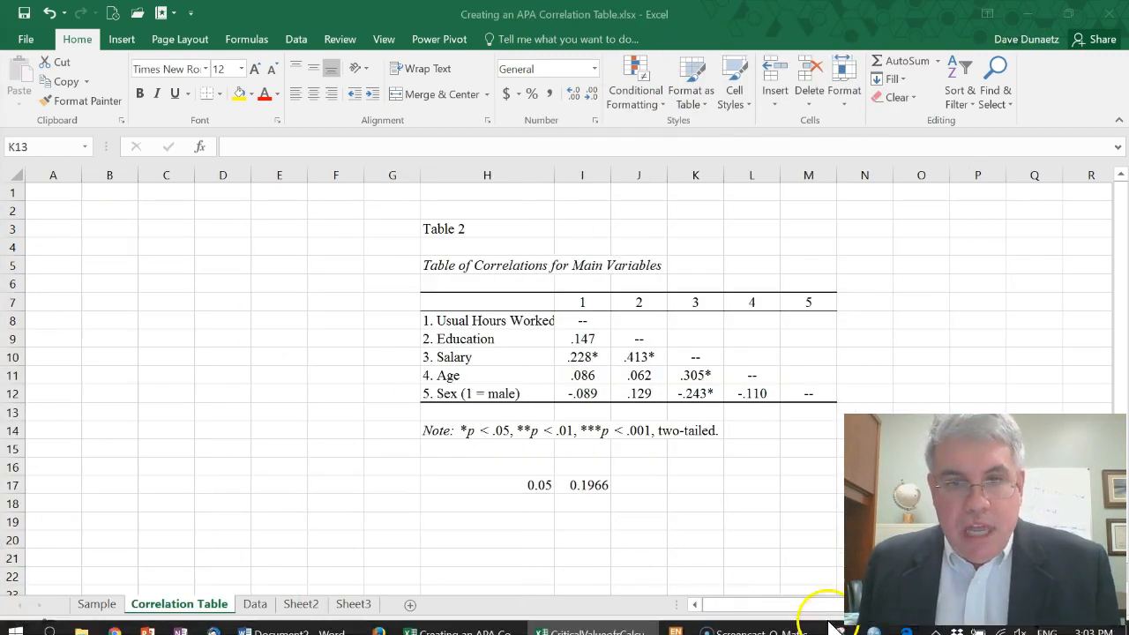
{"action": "left_click", "coordinate": [537, 503]}
{"action": "type", "text": ".01"}
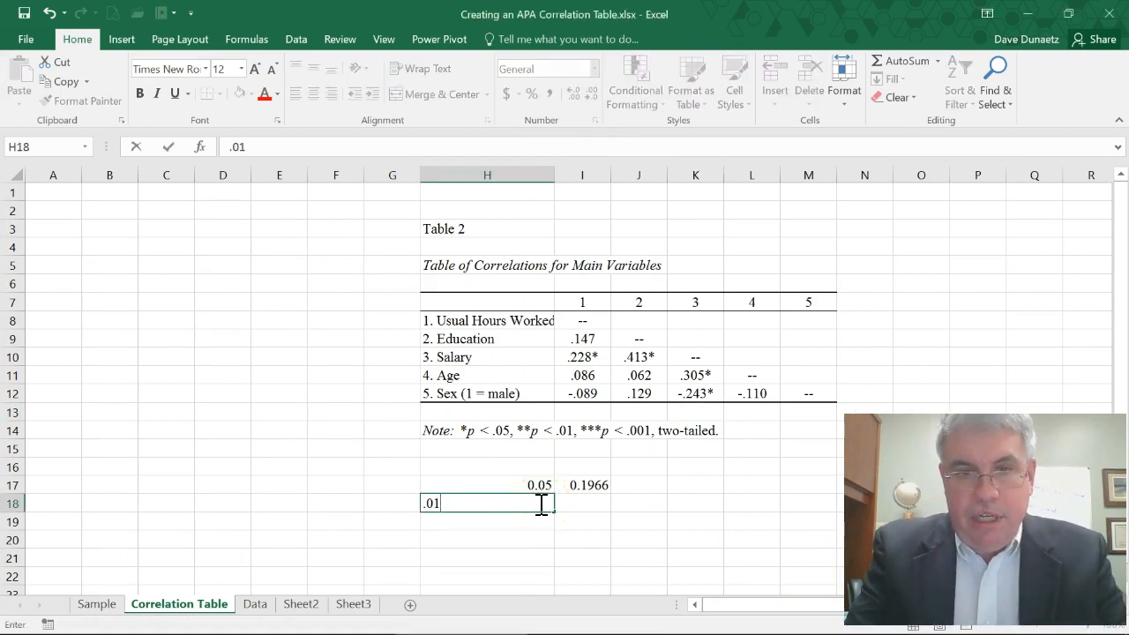
{"action": "key", "text": "Tab"}
{"action": "type", "text": ".2"}
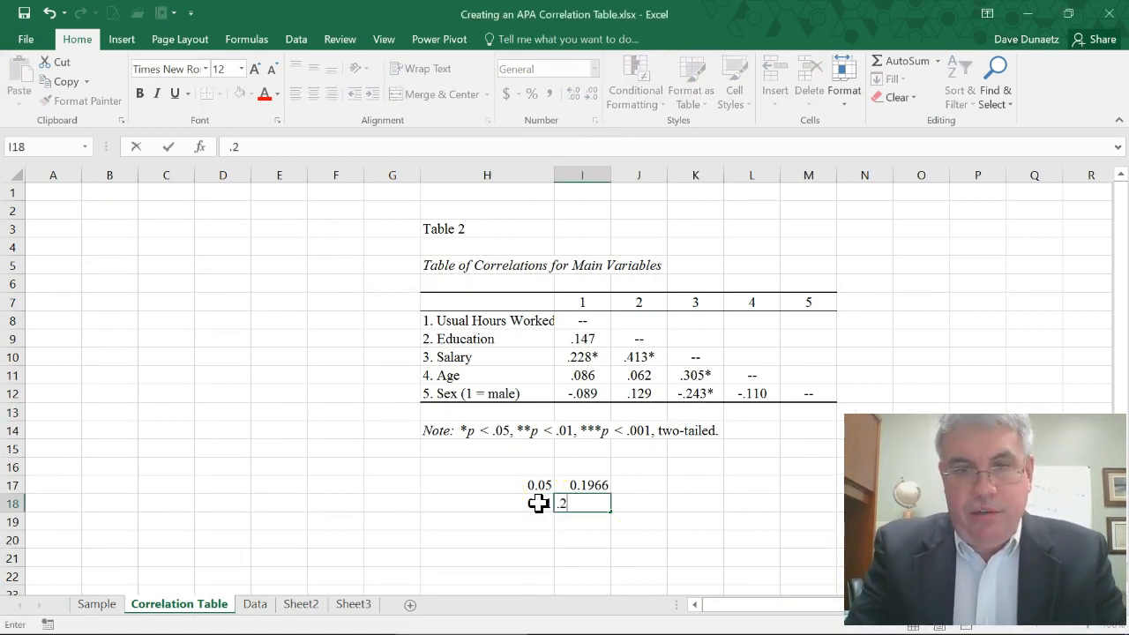
{"action": "type", "text": "565"}
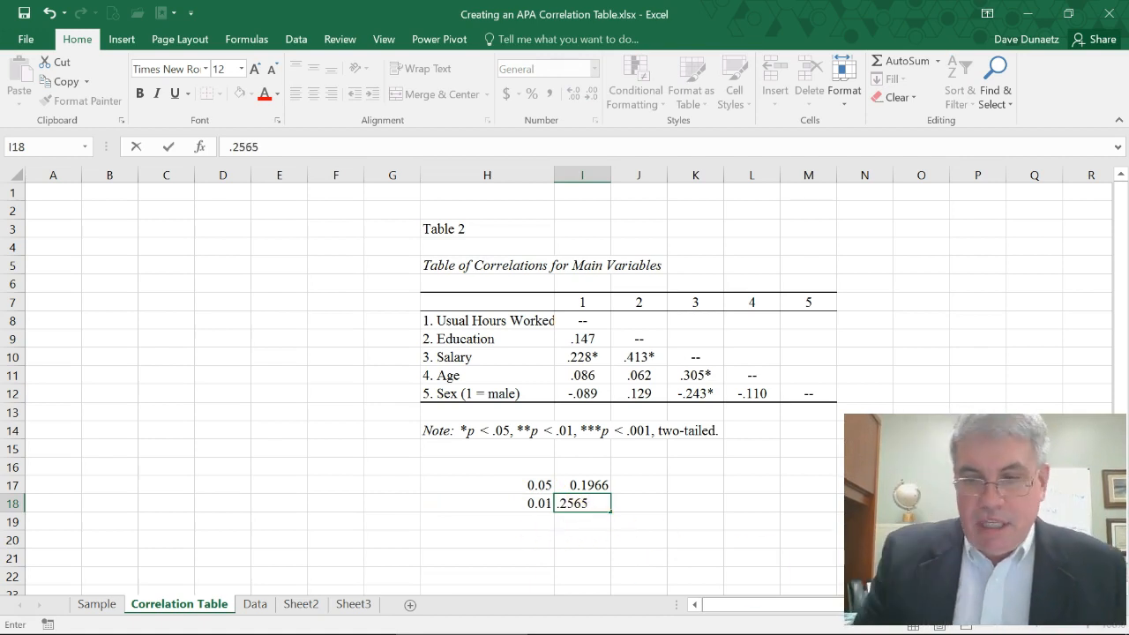
{"action": "key", "text": "Return"}
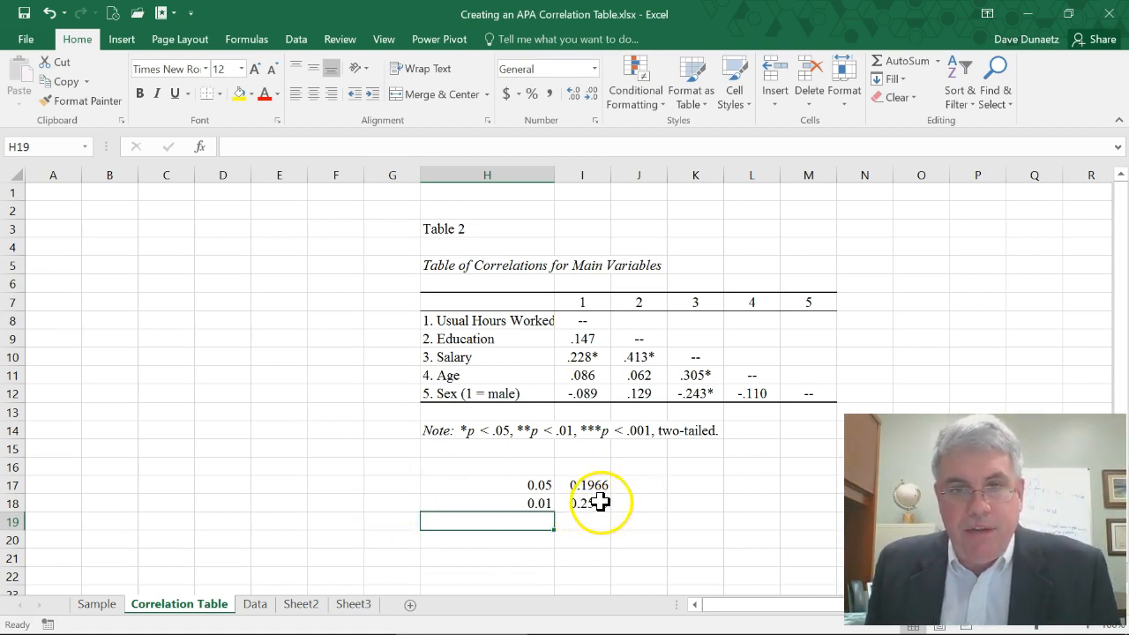
- Add a second asterisk to the Salary correlation in J10 and the Age correlation in K11, giving .413** and .305**
{"action": "left_click", "coordinate": [637, 357]}
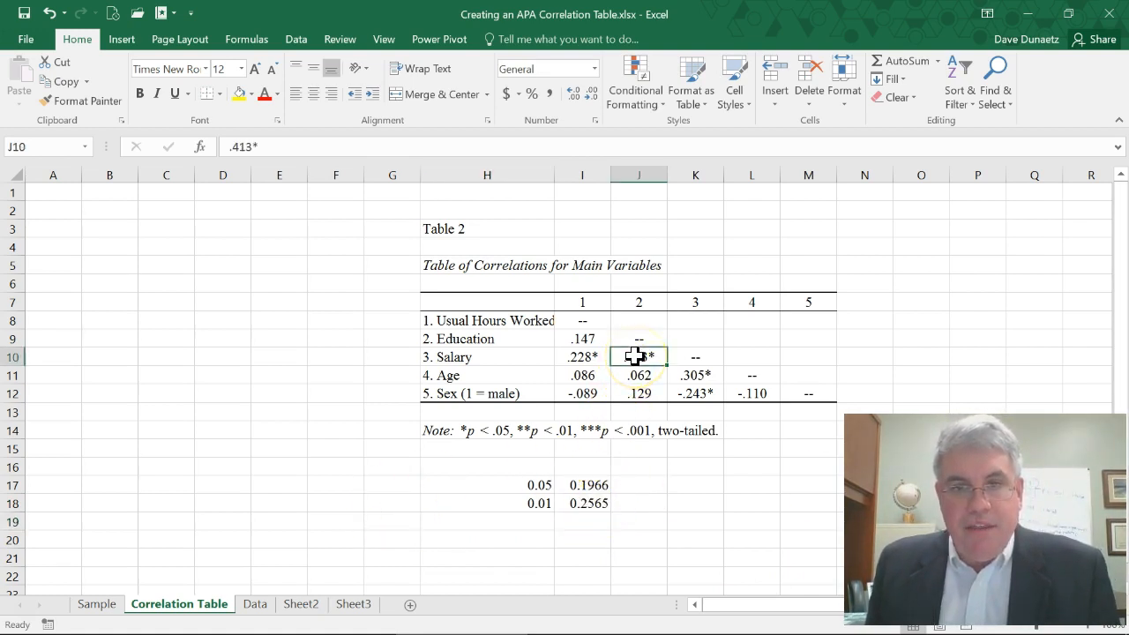
{"action": "left_click", "coordinate": [313, 148]}
{"action": "type", "text": "*"}
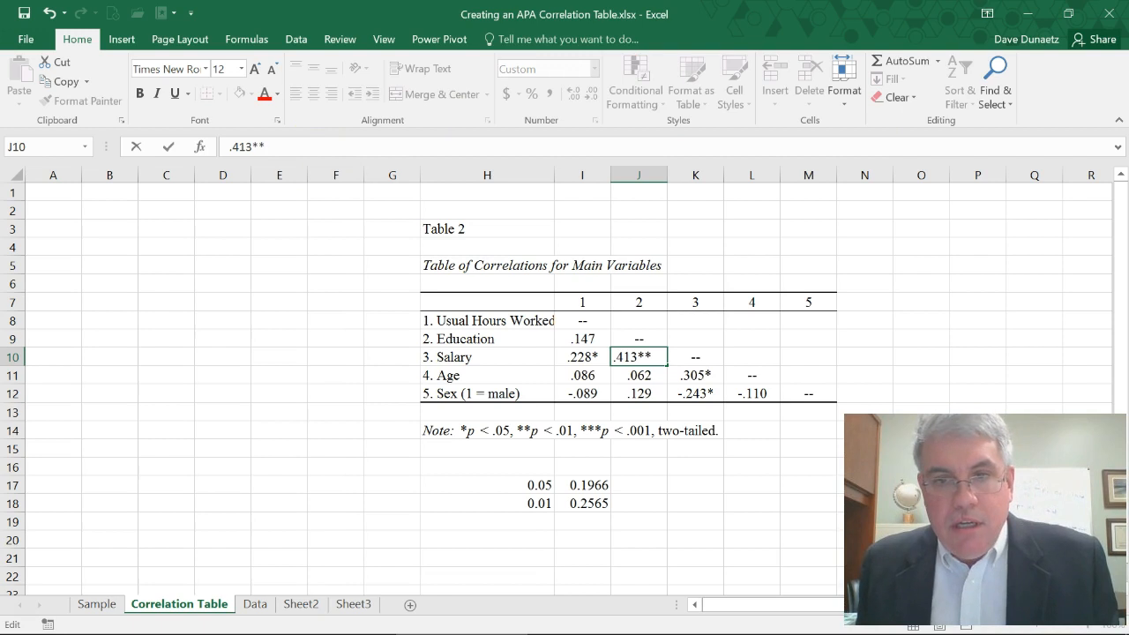
{"action": "left_click", "coordinate": [699, 375]}
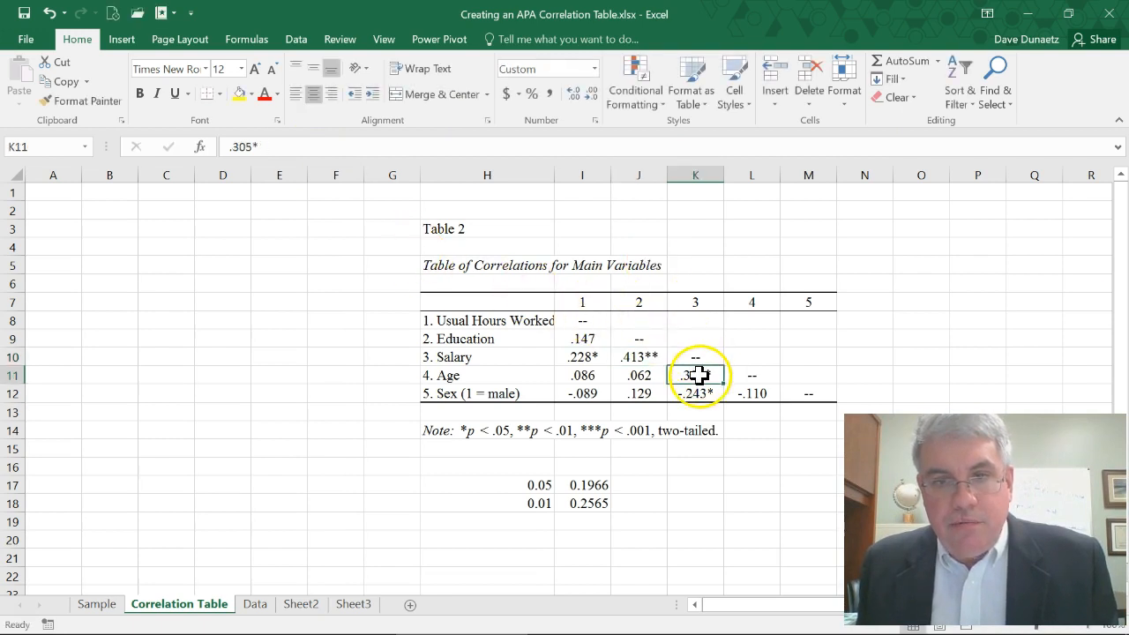
{"action": "left_click", "coordinate": [292, 146]}
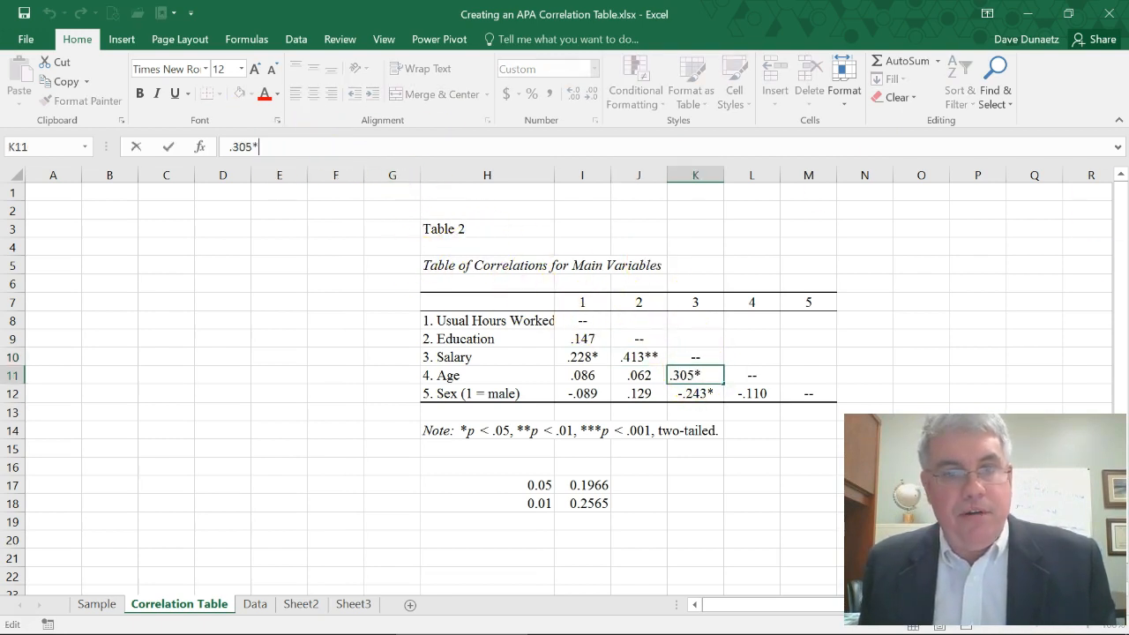
{"action": "key", "text": "BackSpace"}
{"action": "type", "text": "*"}
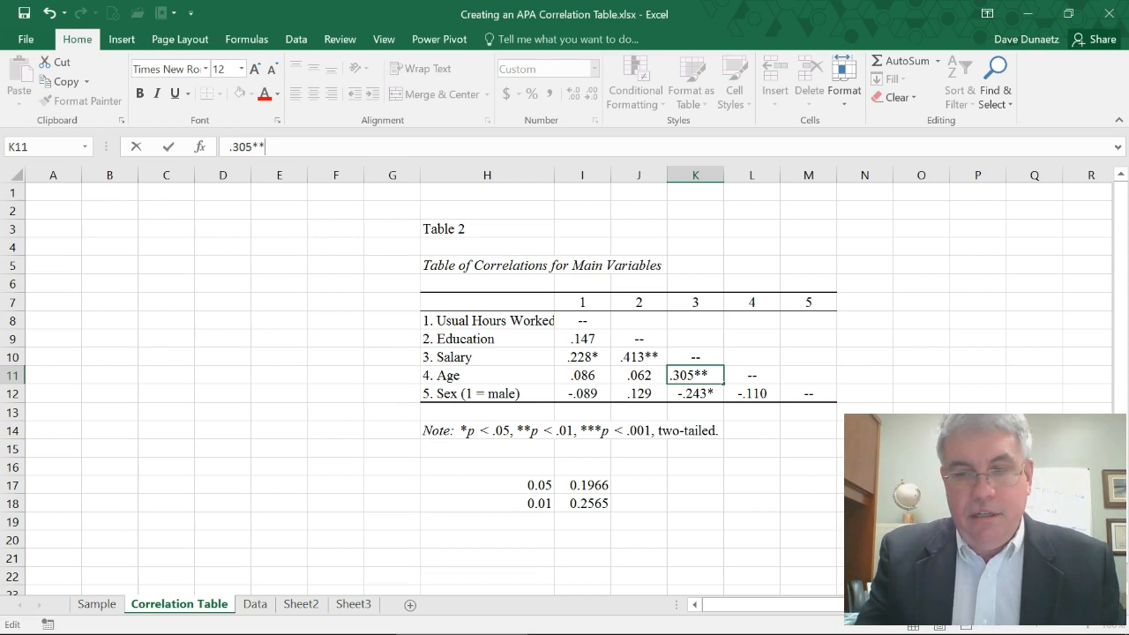
{"action": "key", "text": "Return"}
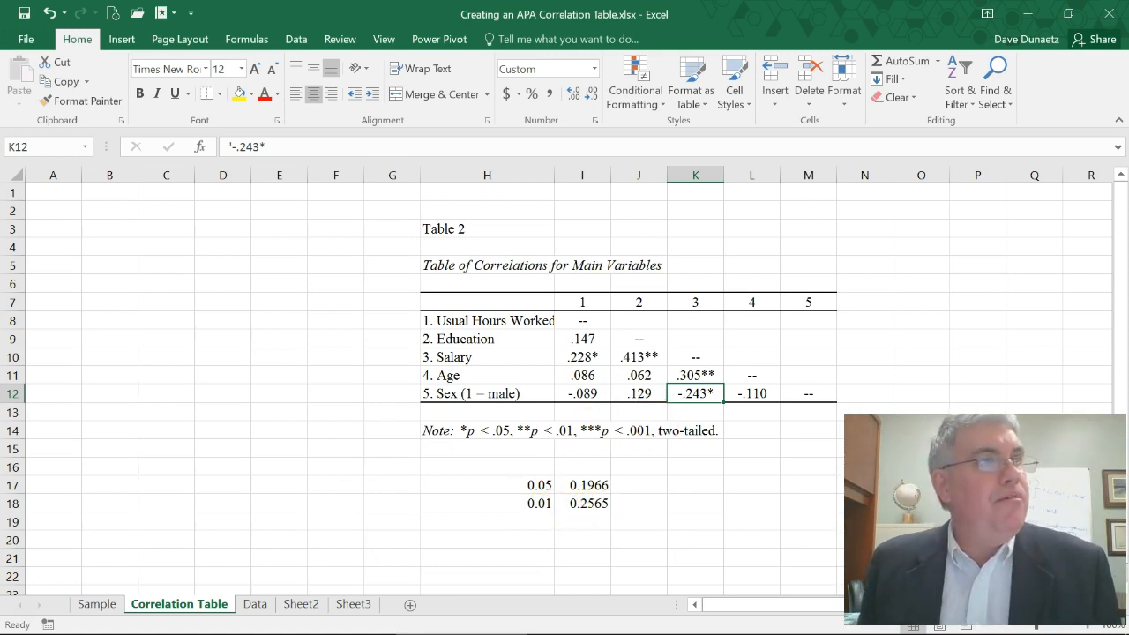
- Switch to the CriticalValueofrCalculator.xlsx workbook and set alpha in cell C7 to .001
{"action": "left_click_drag", "start_coordinate": [0, 453], "coordinate": [490, 3]}
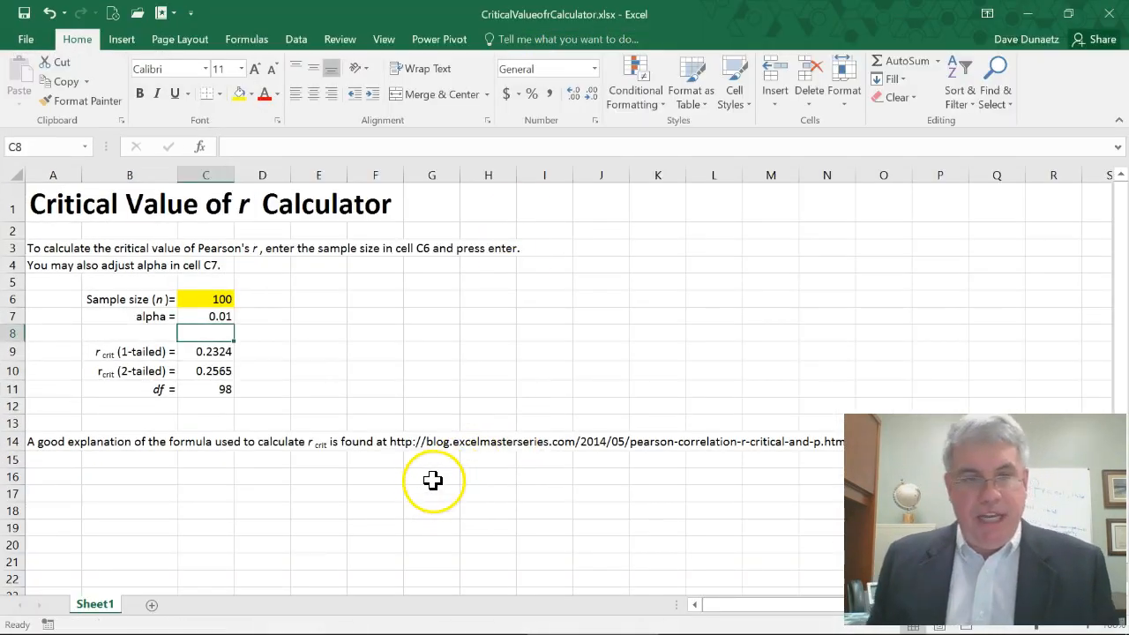
{"action": "left_click", "coordinate": [220, 317]}
{"action": "type", "text": ".0"}
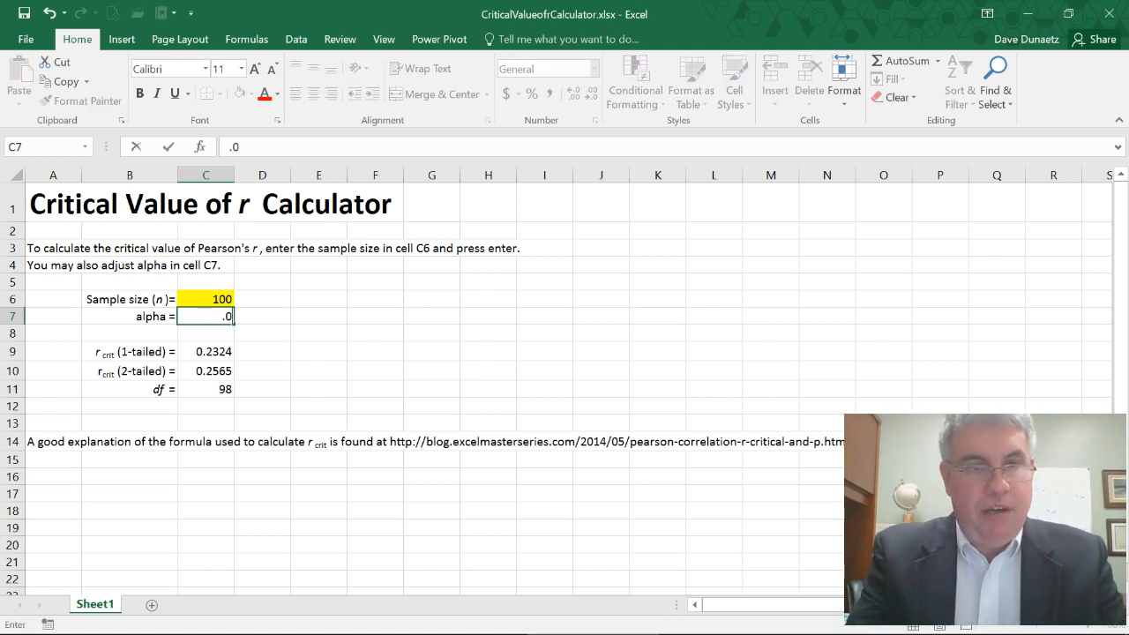
{"action": "type", "text": "01"}
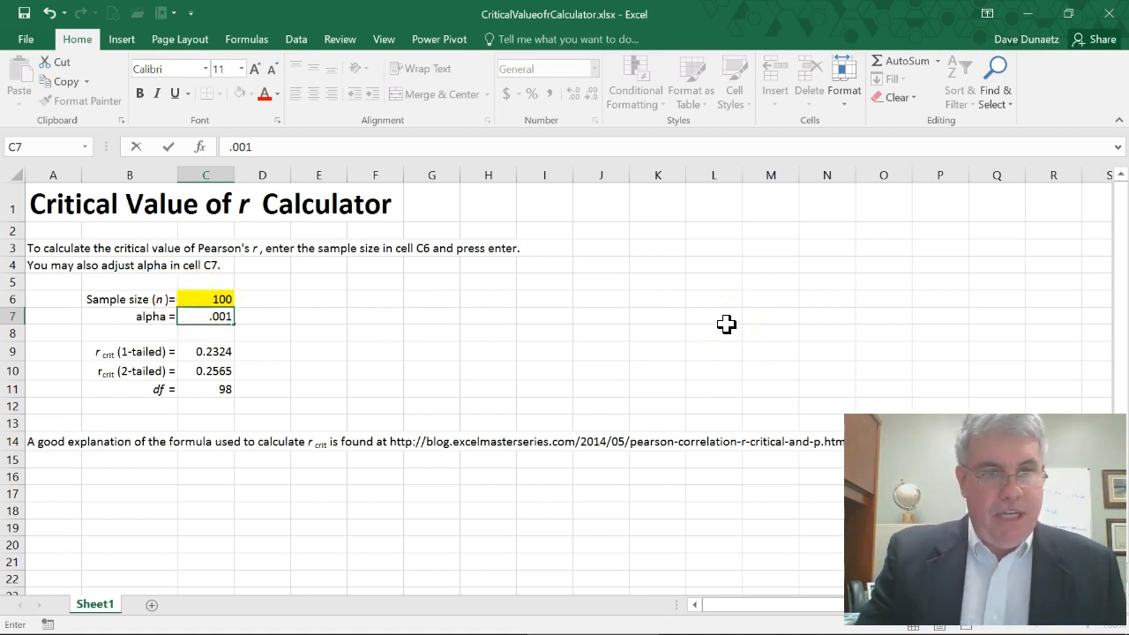
{"action": "key", "text": "Return"}
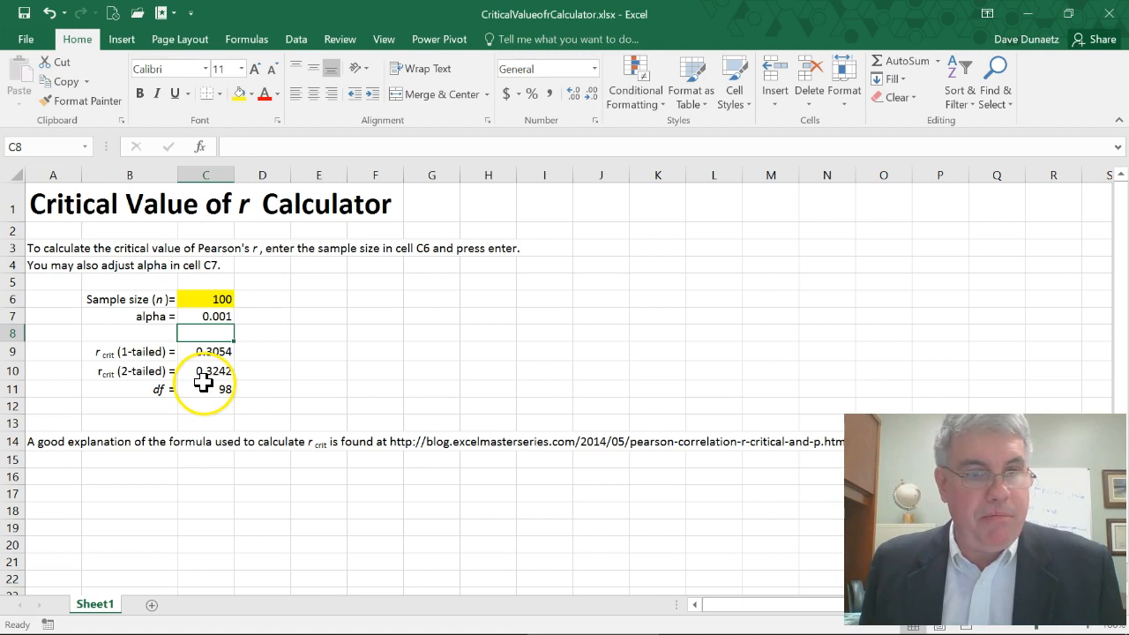
- Return to the correlation table workbook and record critical value .3242 in I19 with alpha .001 in H19
{"action": "left_click_drag", "start_coordinate": [486, 11], "coordinate": [0, 216]}
{"action": "mouse_move", "coordinate": [692, 633]}
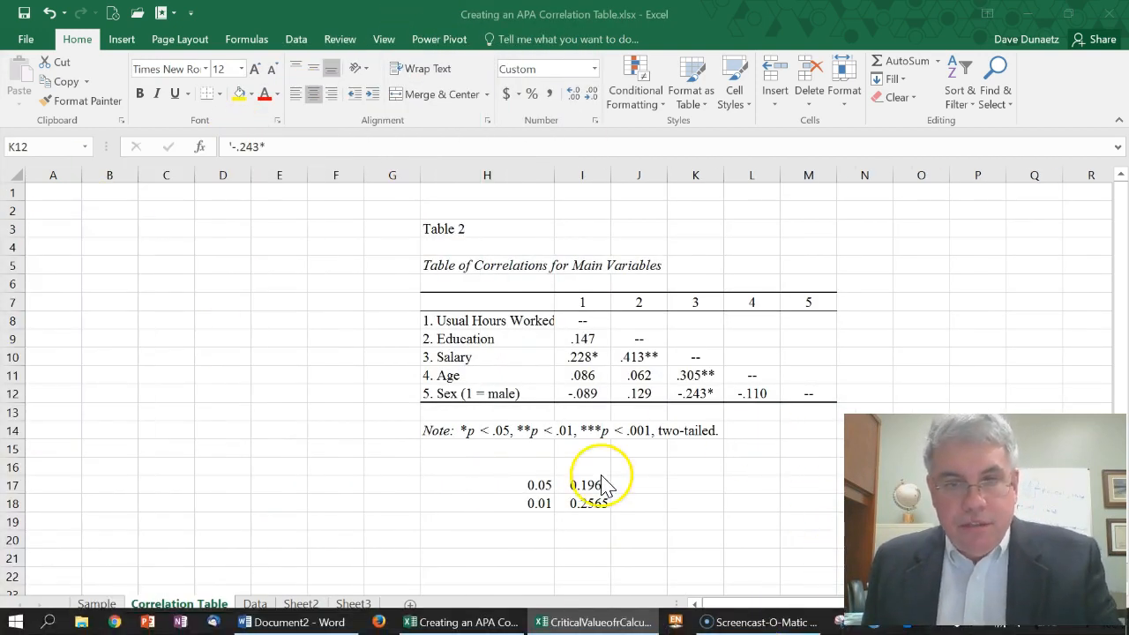
{"action": "left_click", "coordinate": [585, 521]}
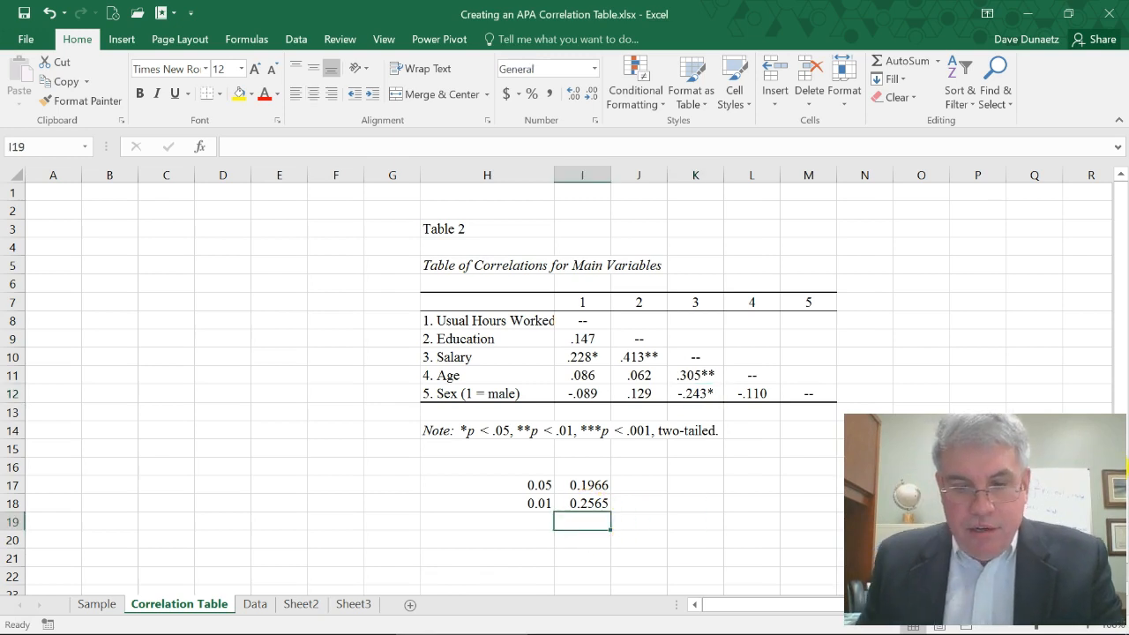
{"action": "type", "text": ".3242"}
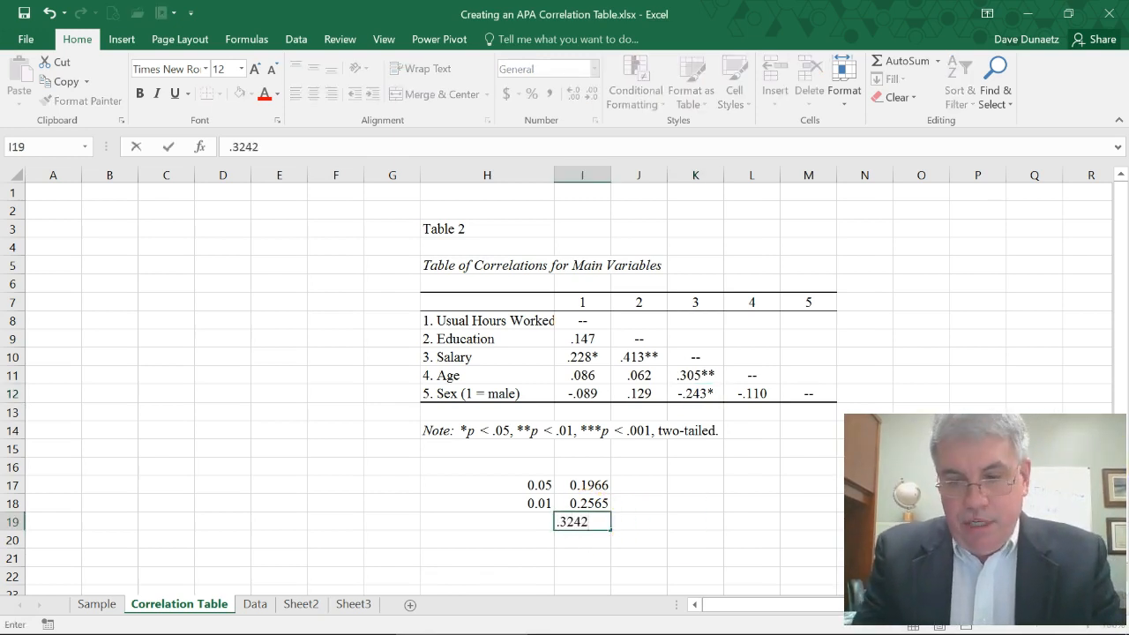
{"action": "key", "text": "Left"}
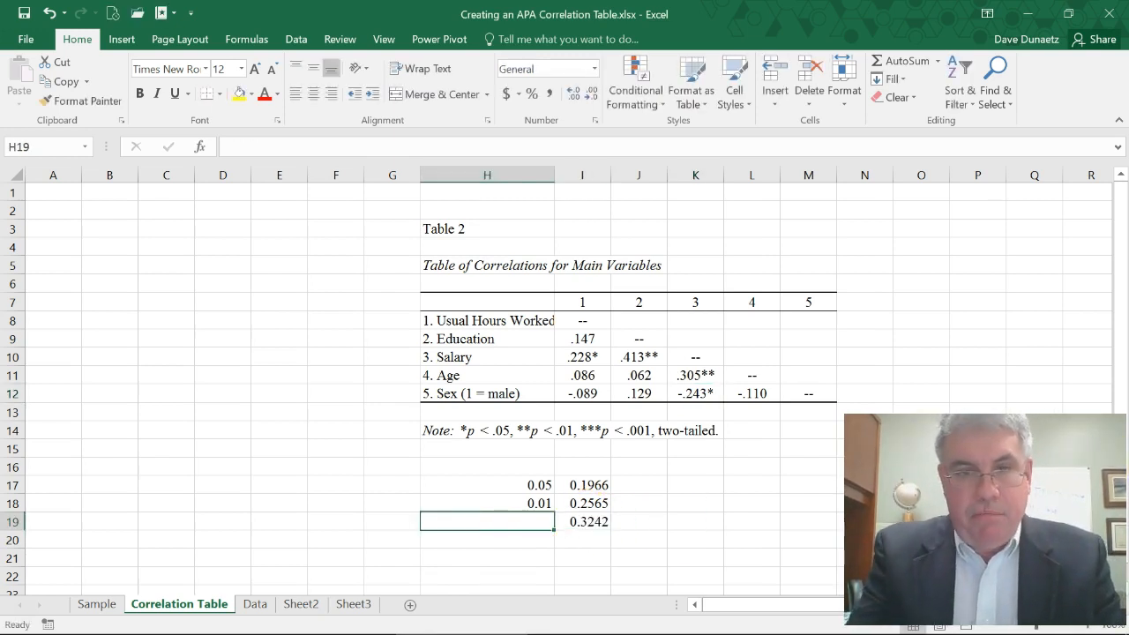
{"action": "type", "text": ".001"}
{"action": "key", "text": "Return"}
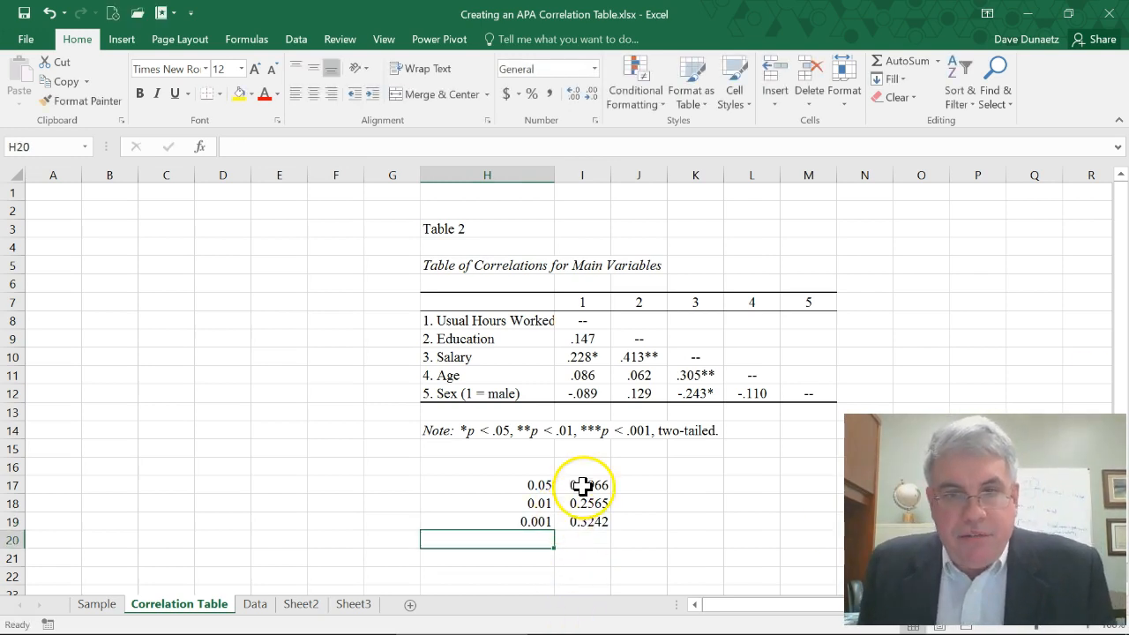
- Mark the Salary–Education correlation in J10 with three asterisks, as .413***
{"action": "left_click", "coordinate": [633, 359]}
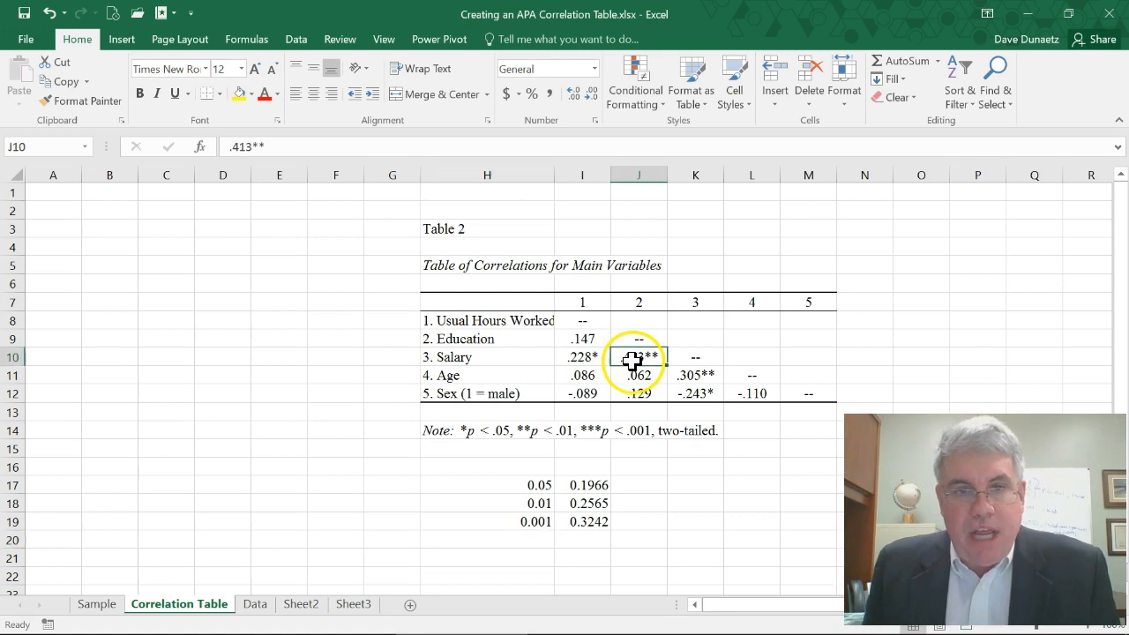
{"action": "left_click", "coordinate": [294, 147]}
{"action": "type", "text": "***"}
{"action": "key", "text": "Return"}
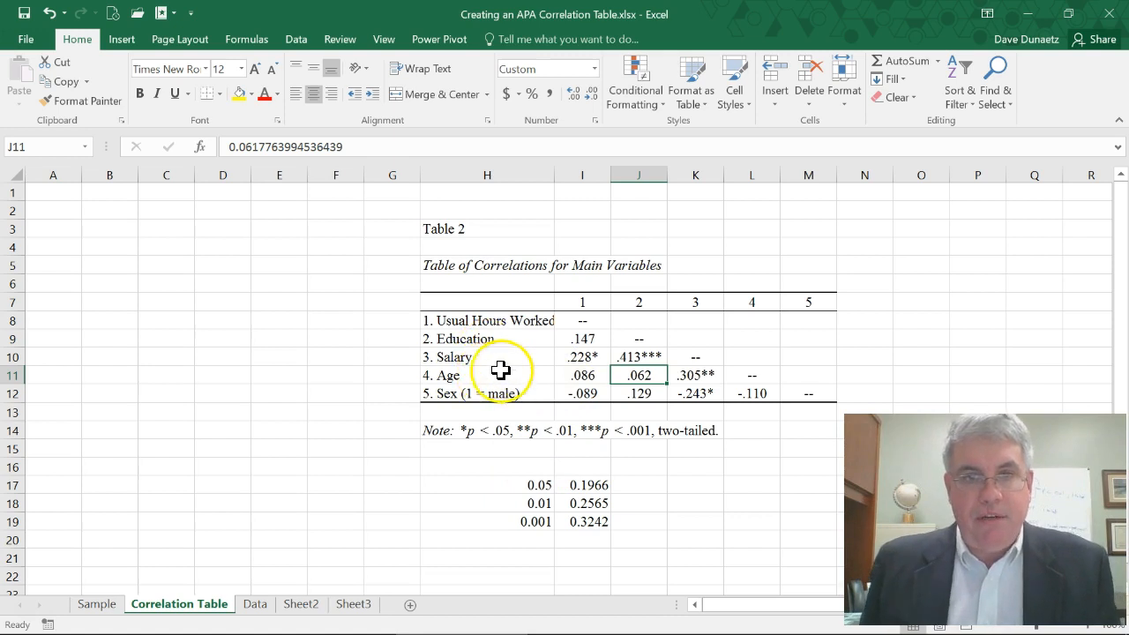
- Clear the alpha levels and critical r values from cells H17:I19 below the table
{"action": "left_click", "coordinate": [532, 491]}
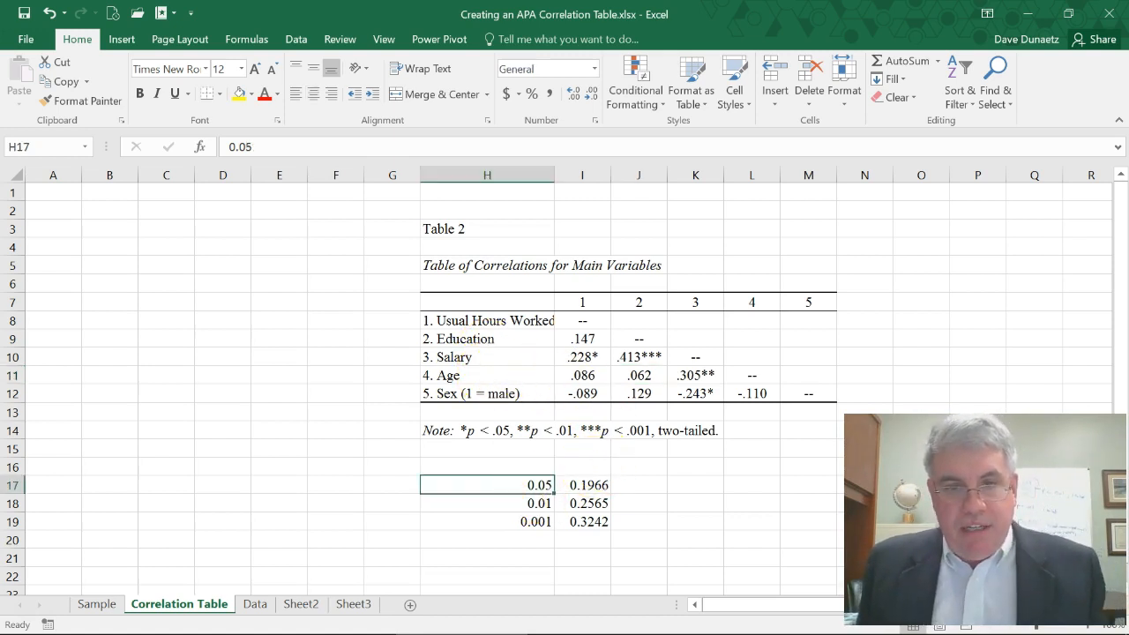
{"action": "left_click_drag", "start_coordinate": [532, 487], "coordinate": [590, 521]}
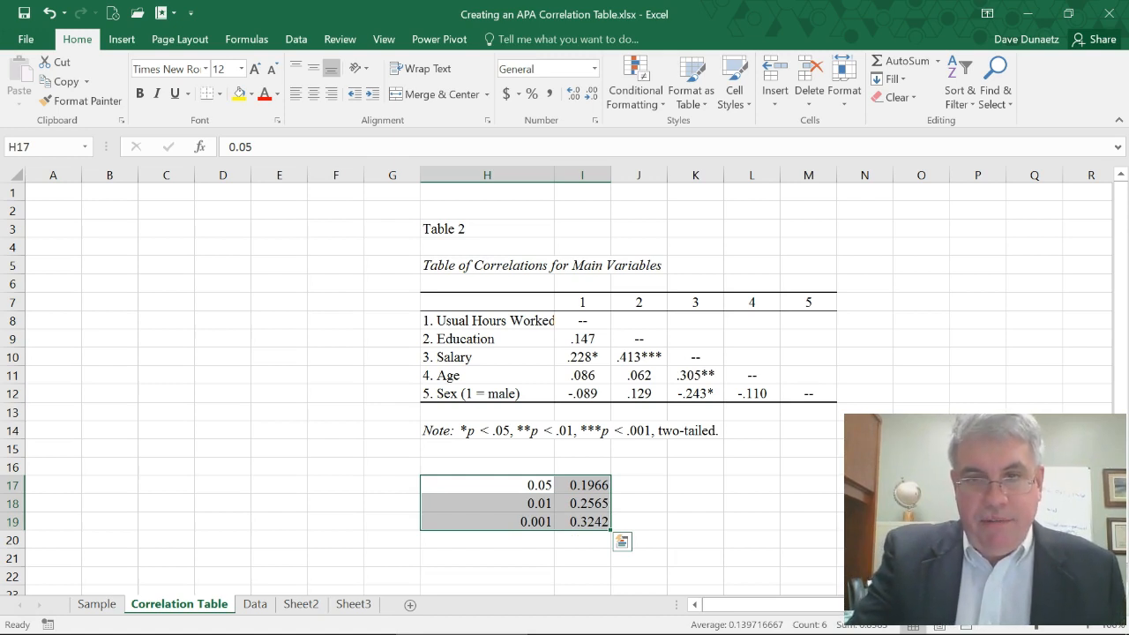
{"action": "key", "text": "Delete"}
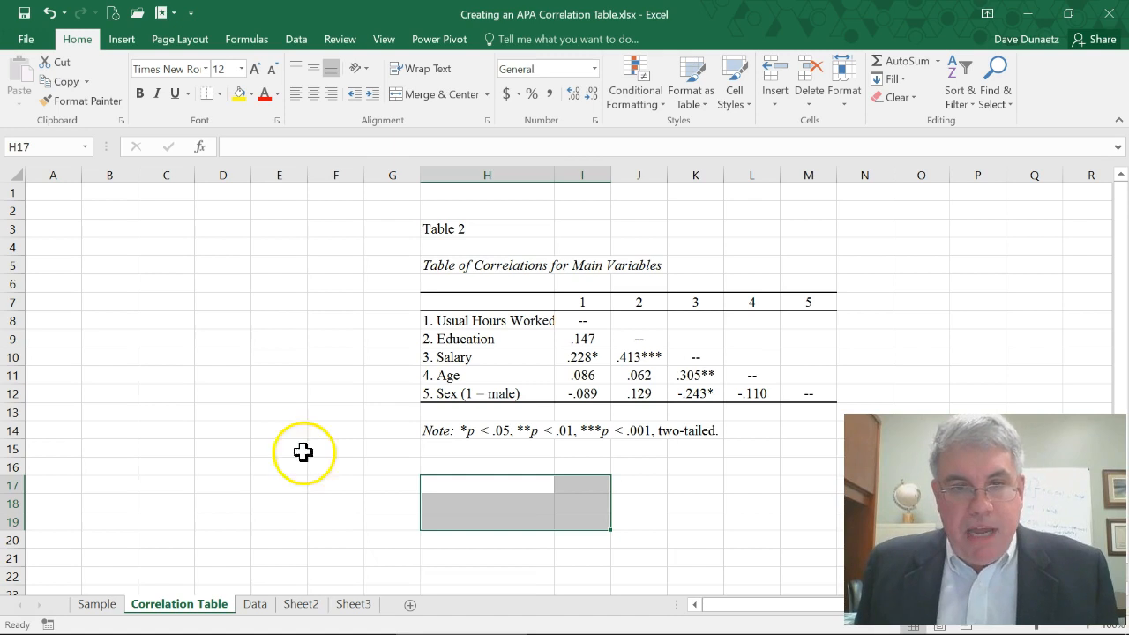
- Append "N = 100." to the end of the table note in H14, with only the N in italics
{"action": "left_click", "coordinate": [441, 433]}
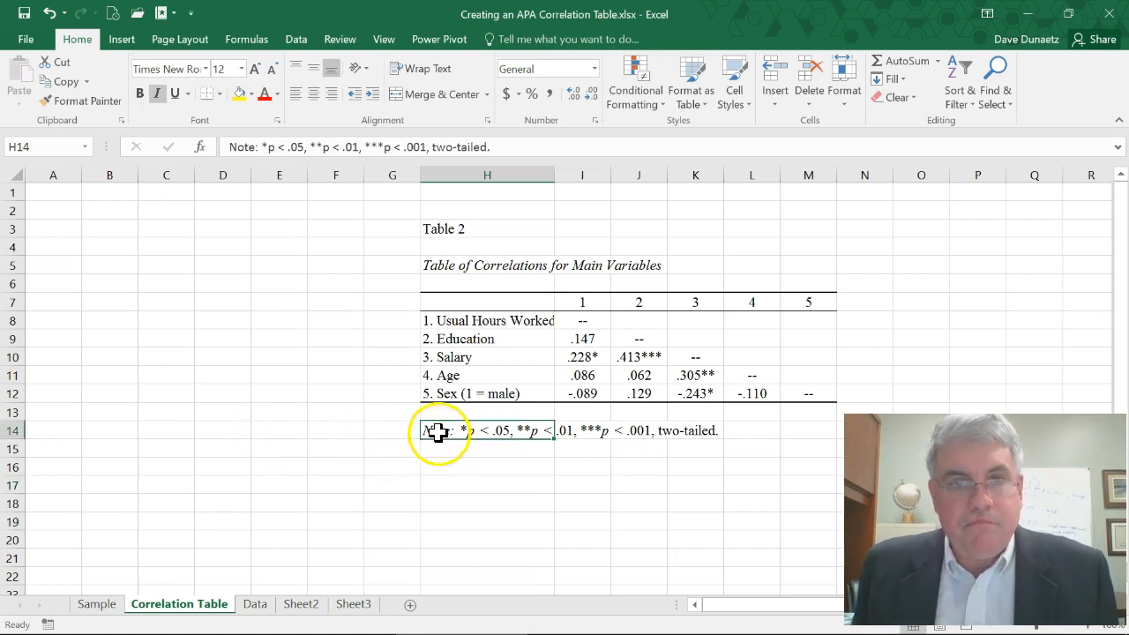
{"action": "left_click", "coordinate": [502, 147]}
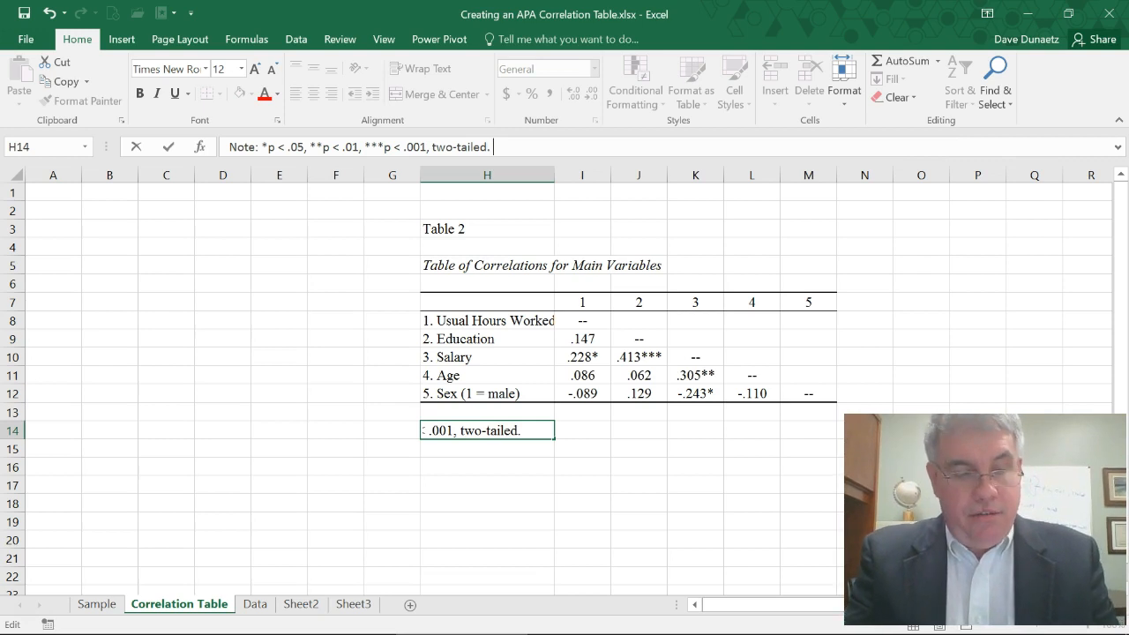
{"action": "key", "text": "ctrl+i"}
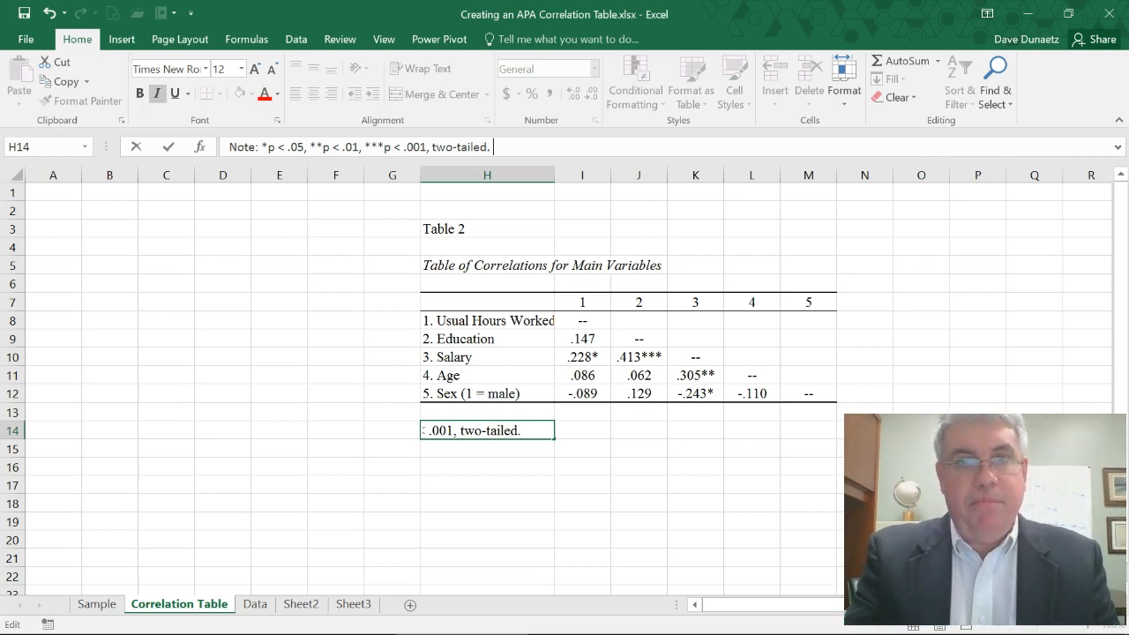
{"action": "type", "text": "N"}
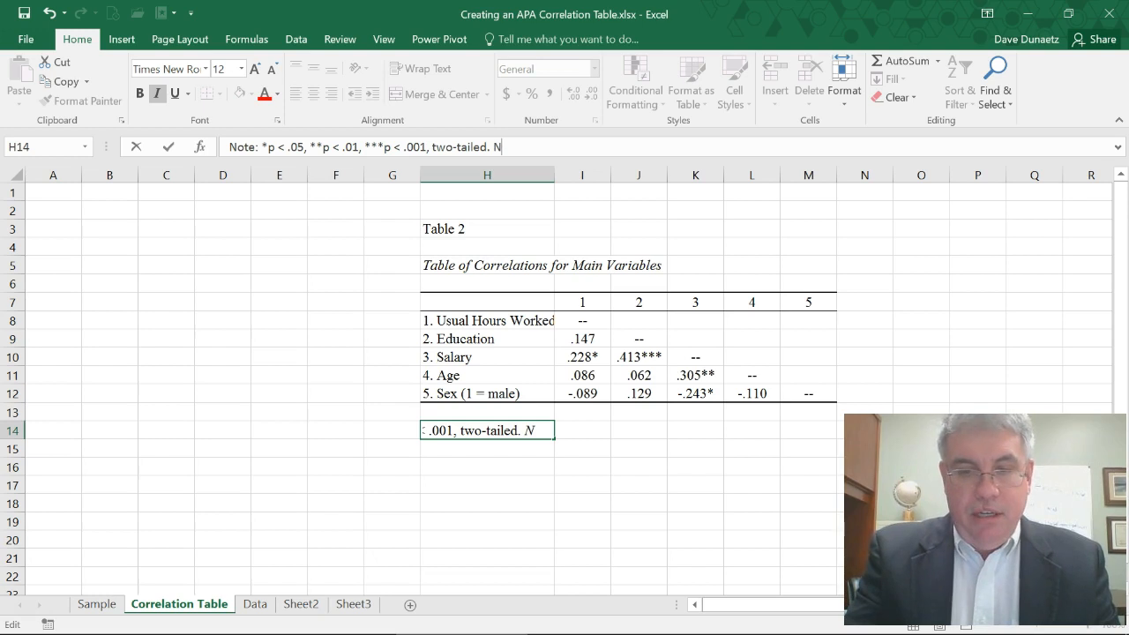
{"action": "key", "text": "ctrl+i"}
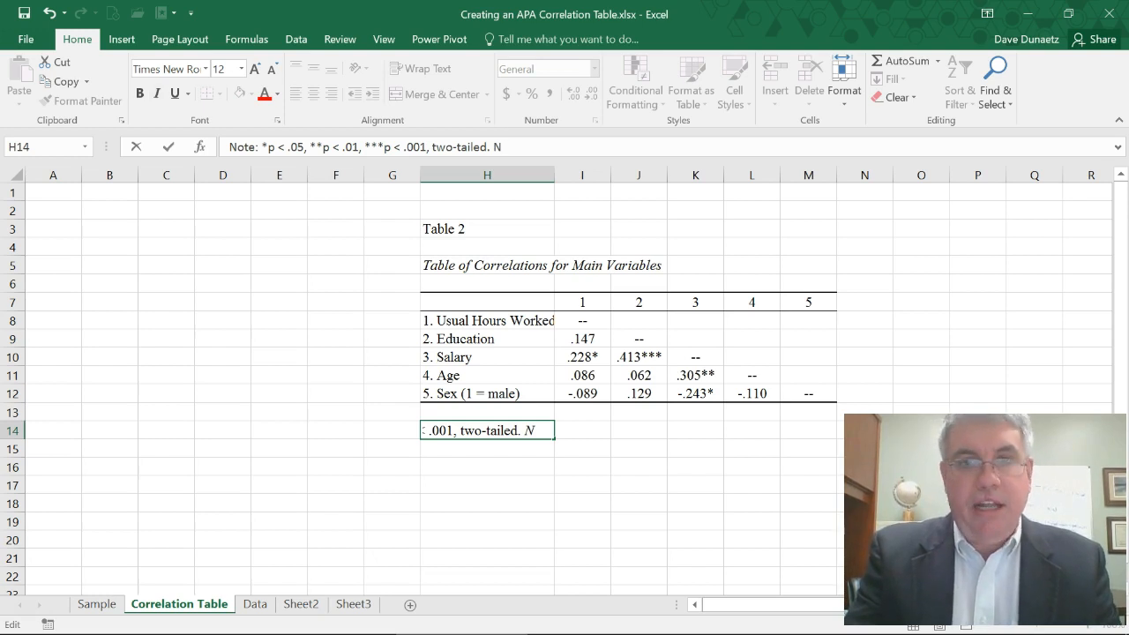
{"action": "type", "text": "= 100."}
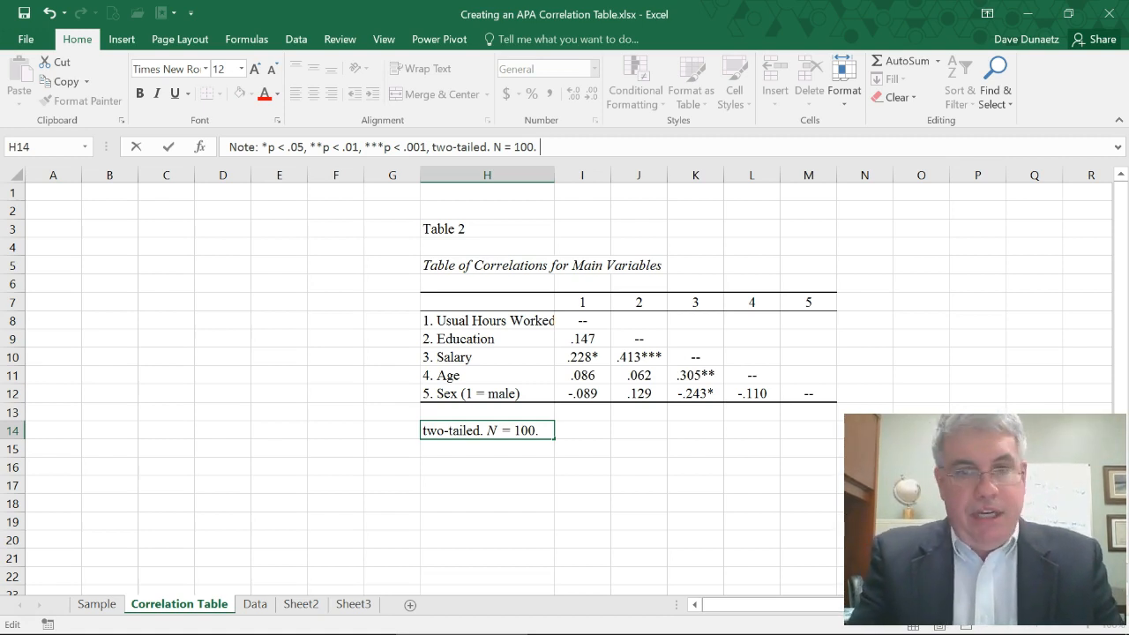
- Extend the table note in H14 with "For sex, 1 = male, 2 = female."
{"action": "type", "text": "For sex, "}
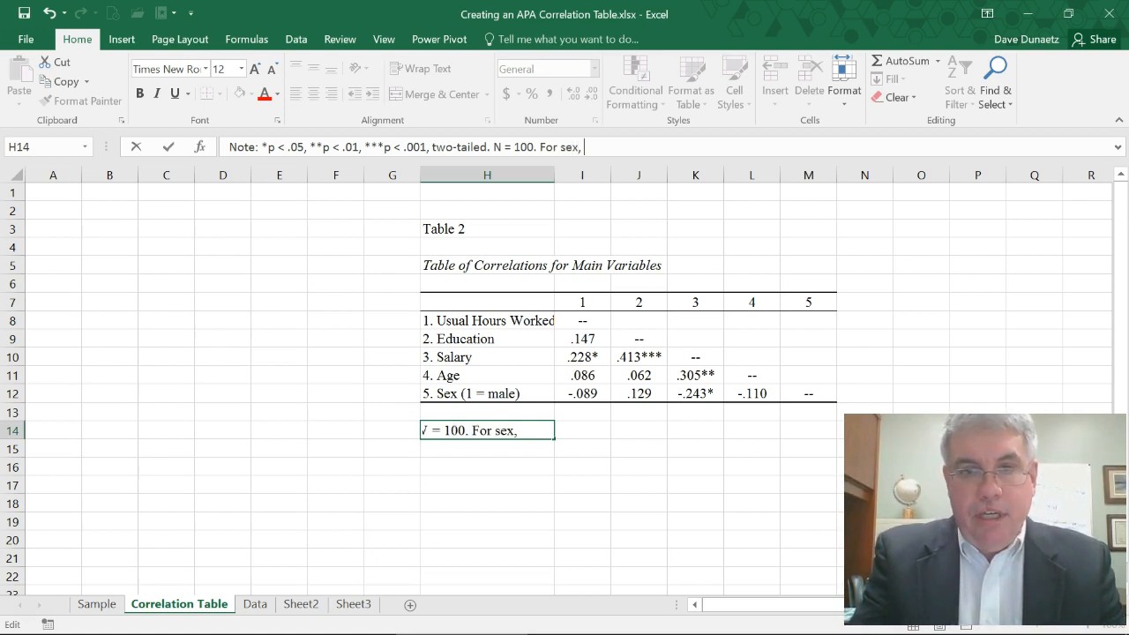
{"action": "type", "text": "1 = male, 2"}
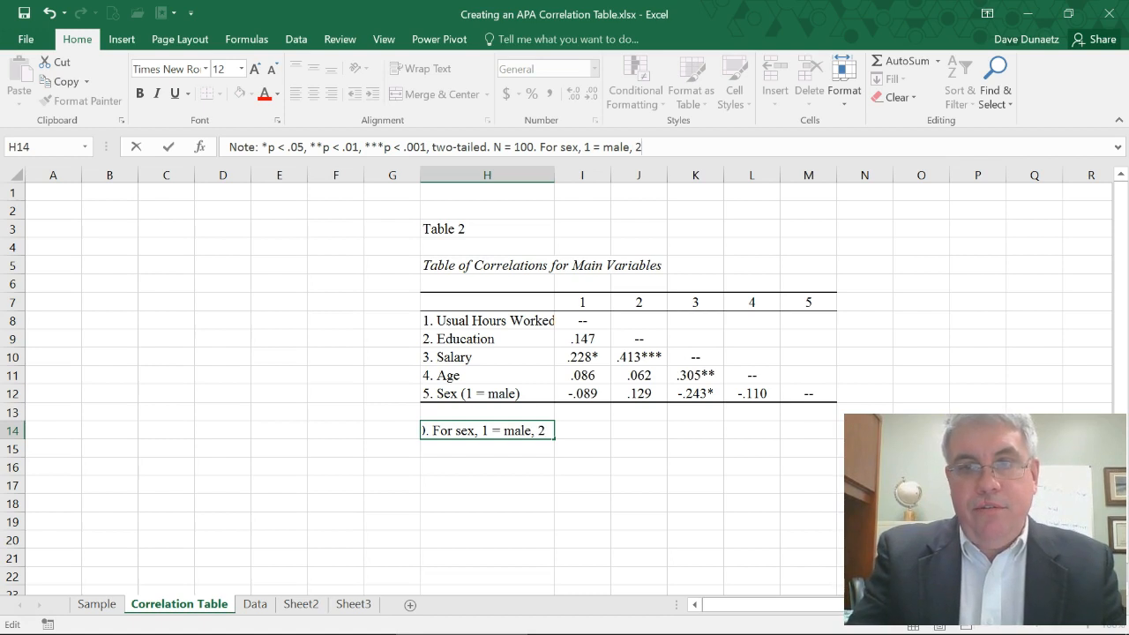
{"action": "type", "text": "= female."}
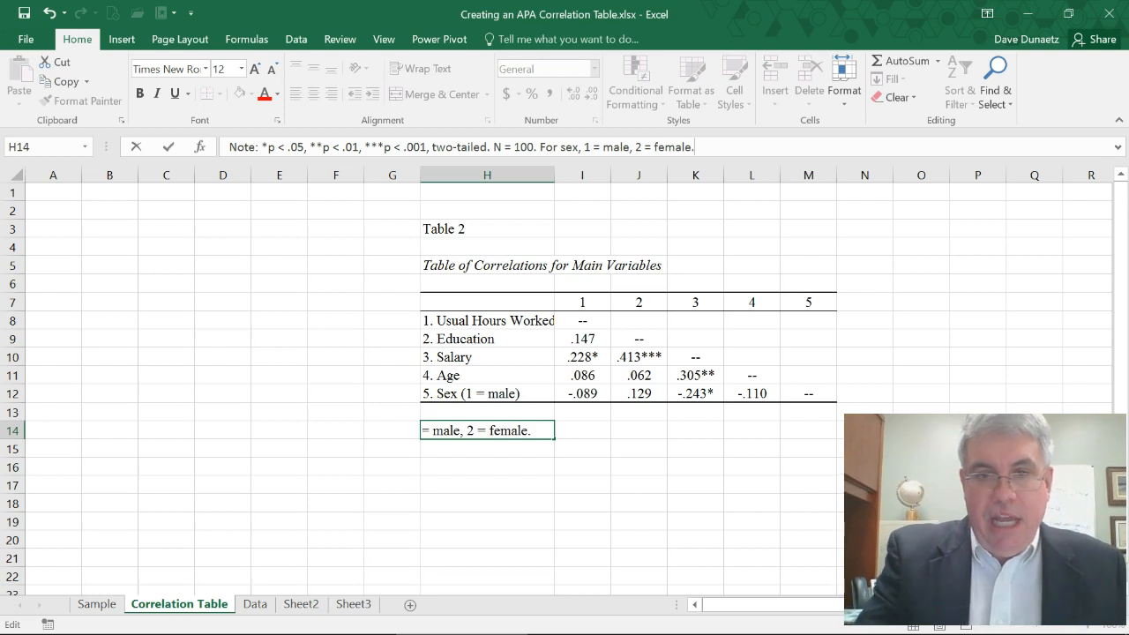
{"action": "key", "text": "Return"}
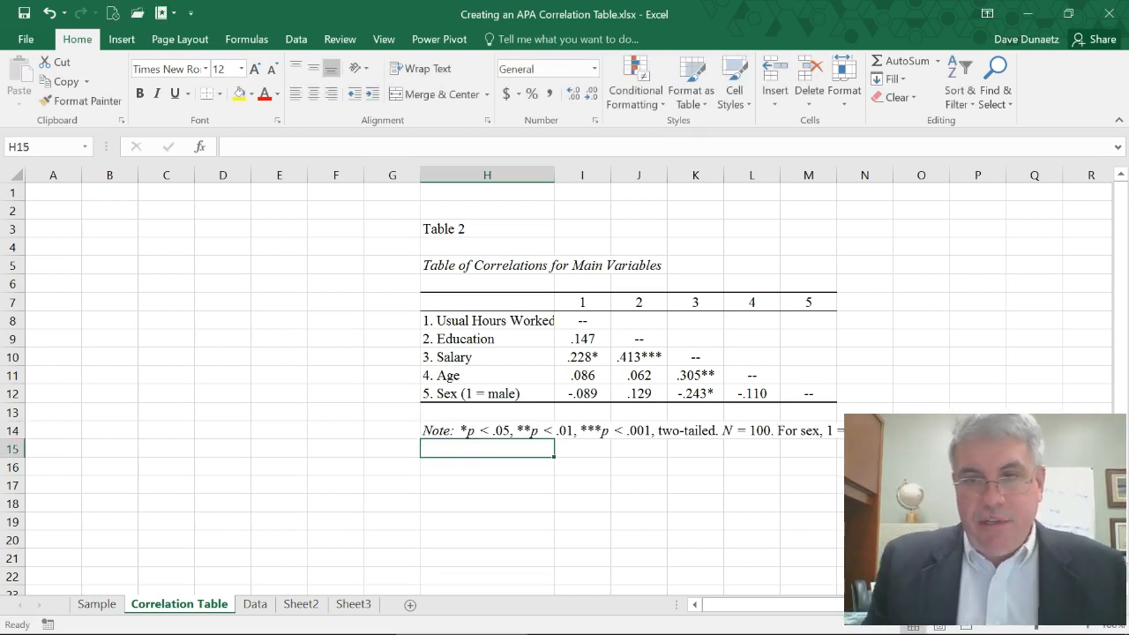
- Shorten the row label in H12 to "5. Sex" by removing the "(1 = male)" coding
{"action": "left_click", "coordinate": [438, 397]}
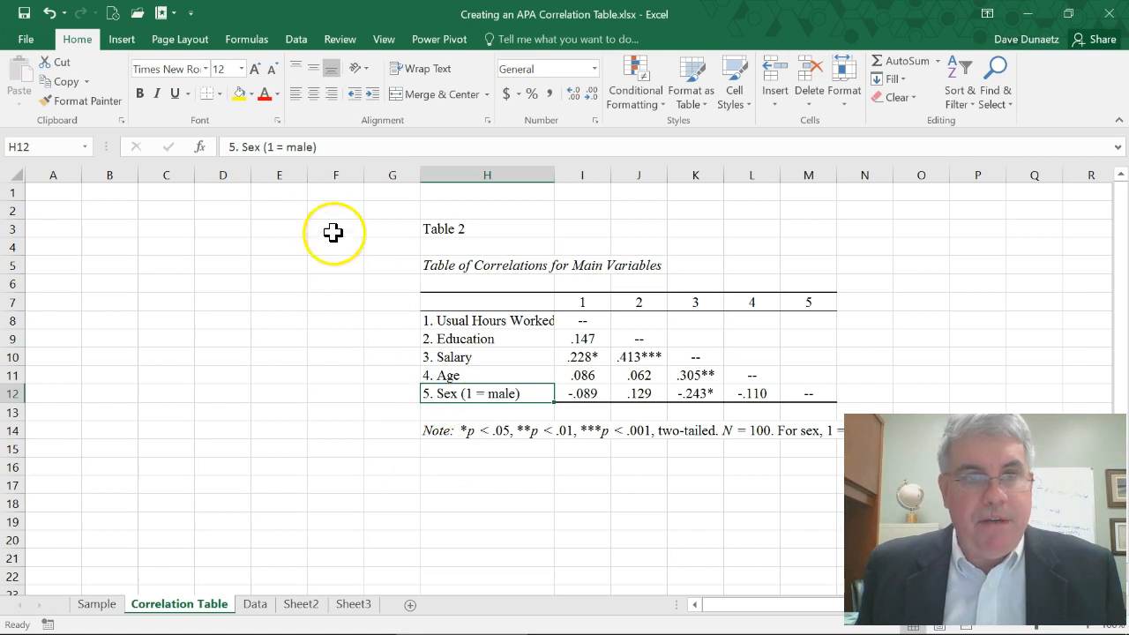
{"action": "left_click", "coordinate": [328, 146]}
{"action": "key", "text": "BackSpace"}
{"action": "key", "text": "BackSpace"}
{"action": "key", "text": "BackSpace"}
{"action": "key", "text": "BackSpace"}
{"action": "key", "text": "BackSpace"}
{"action": "key", "text": "BackSpace"}
{"action": "key", "text": "BackSpace"}
{"action": "key", "text": "BackSpace"}
{"action": "key", "text": "BackSpace"}
{"action": "key", "text": "BackSpace"}
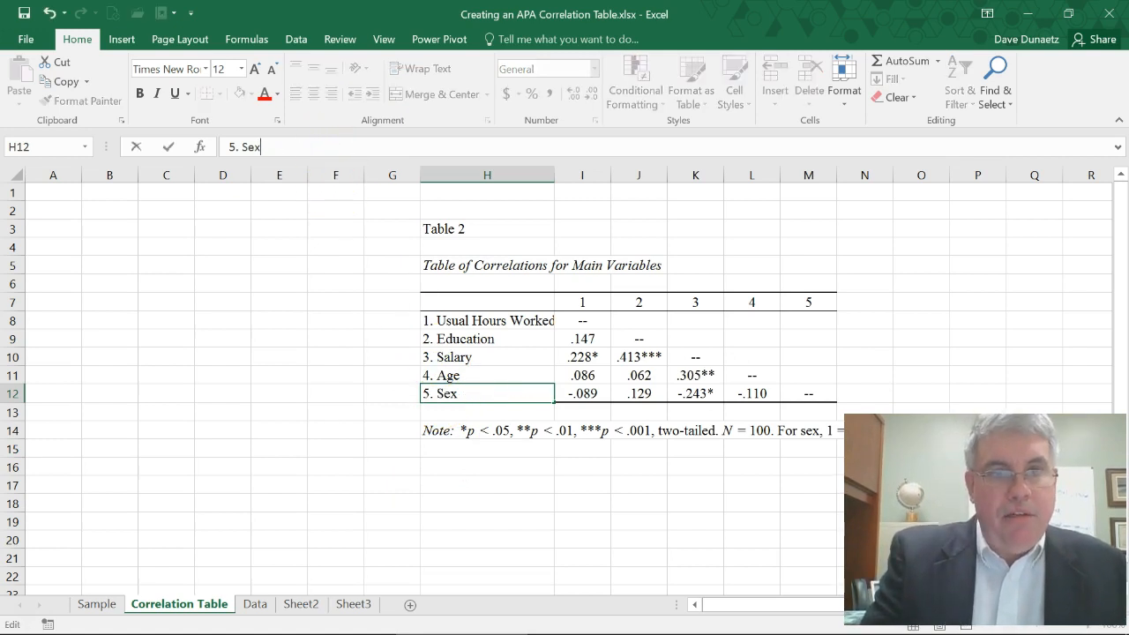
{"action": "key", "text": "Return"}
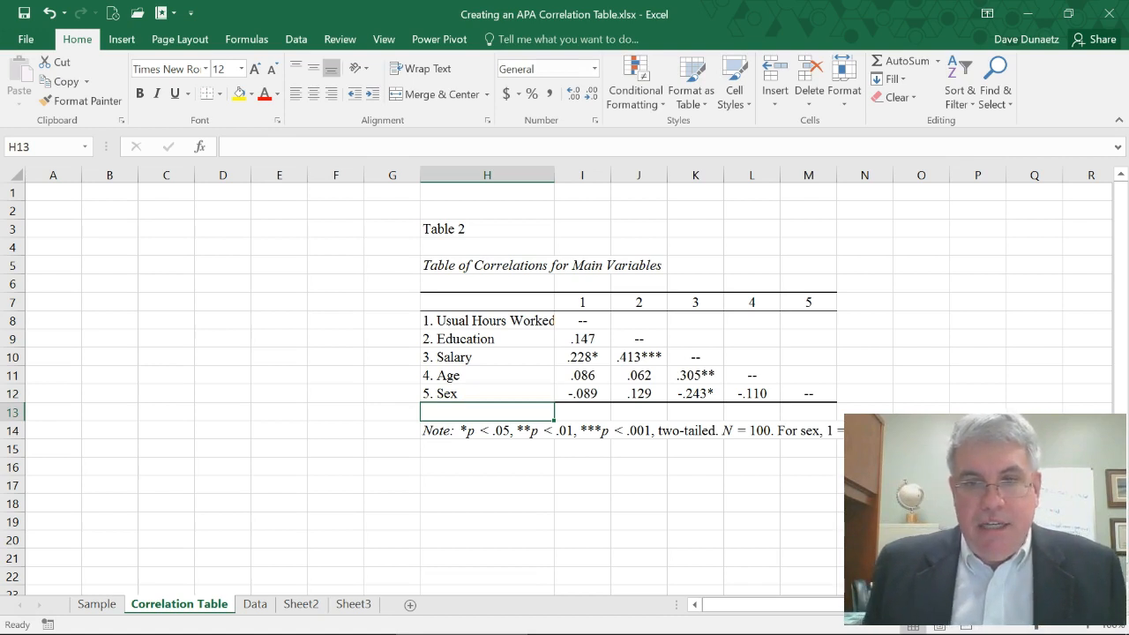
{"action": "left_click", "coordinate": [513, 502]}
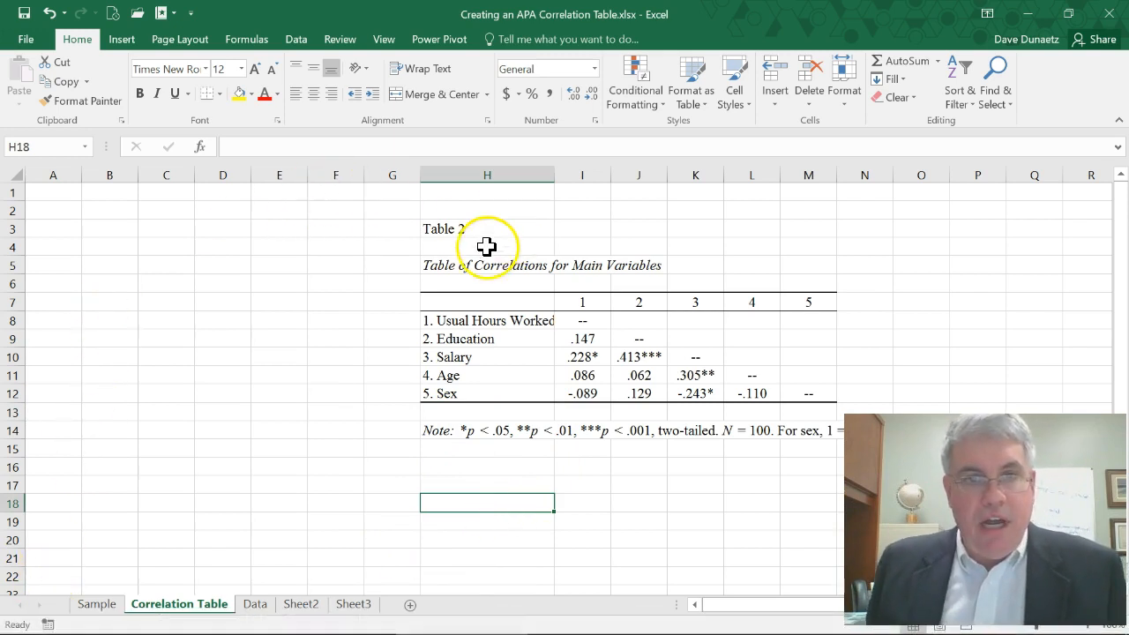
- Copy the whole table, from the "Table 2" heading through the note, in H3:M14
{"action": "left_click", "coordinate": [437, 230]}
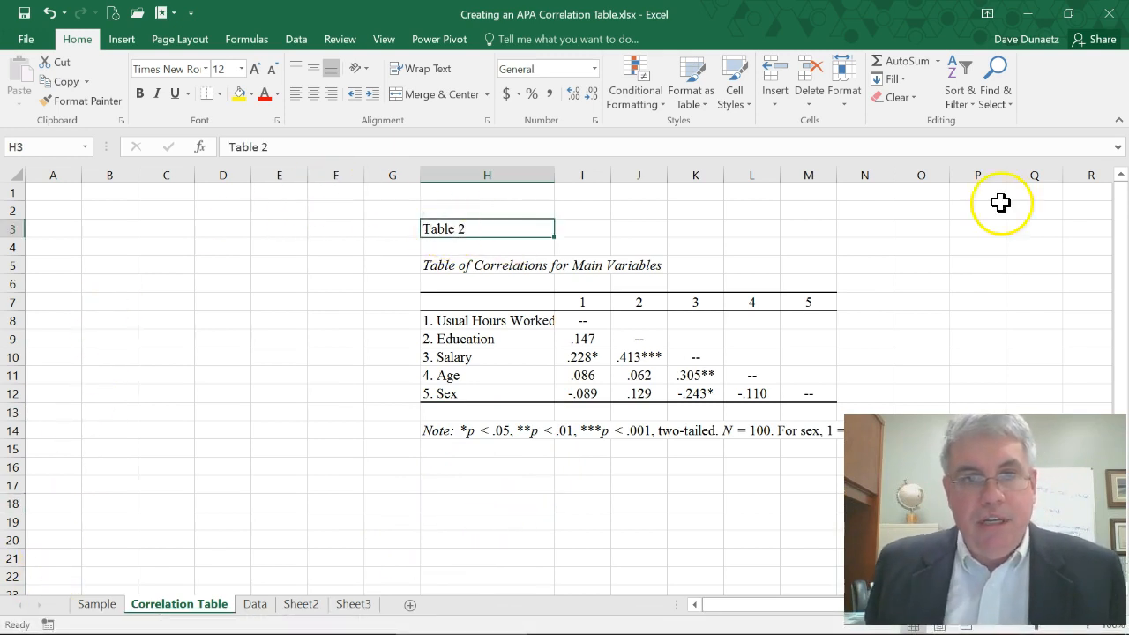
{"action": "left_click_drag", "start_coordinate": [437, 230], "coordinate": [808, 430]}
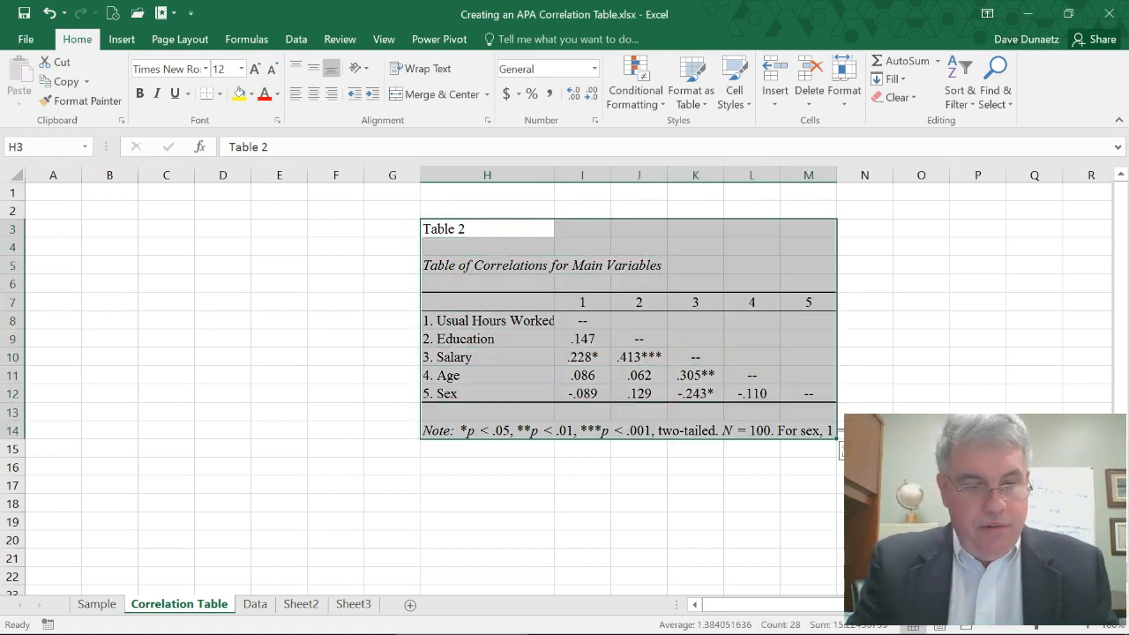
{"action": "key", "text": "ctrl+c"}
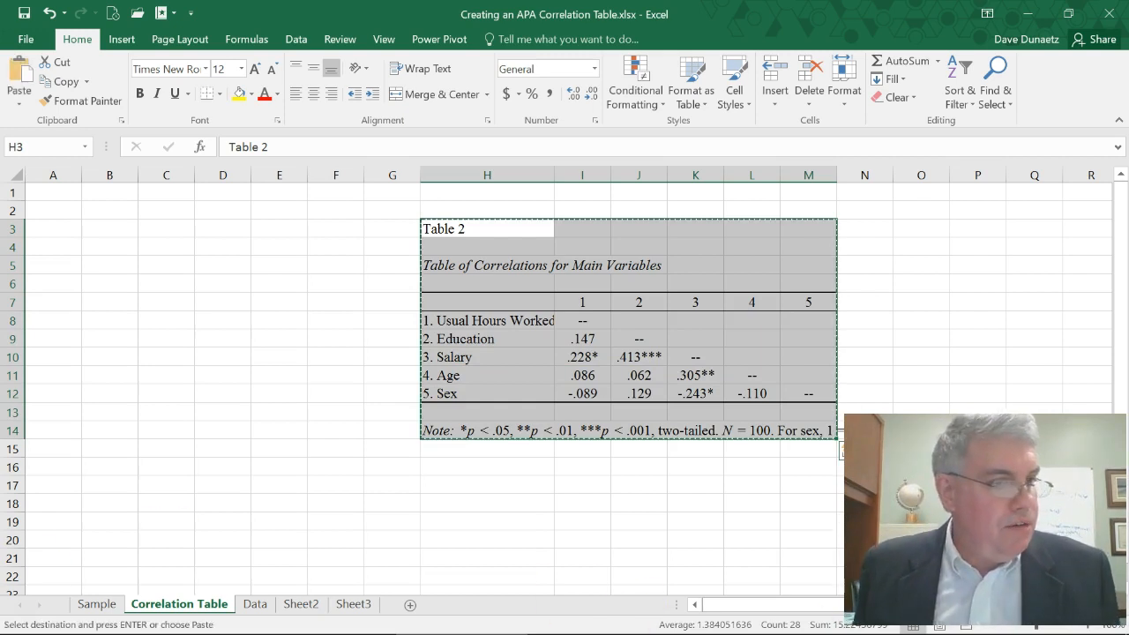
- Switch to the blank Word document and paste the correlation table, keeping its source formatting
{"action": "key", "text": "alt+Tab"}
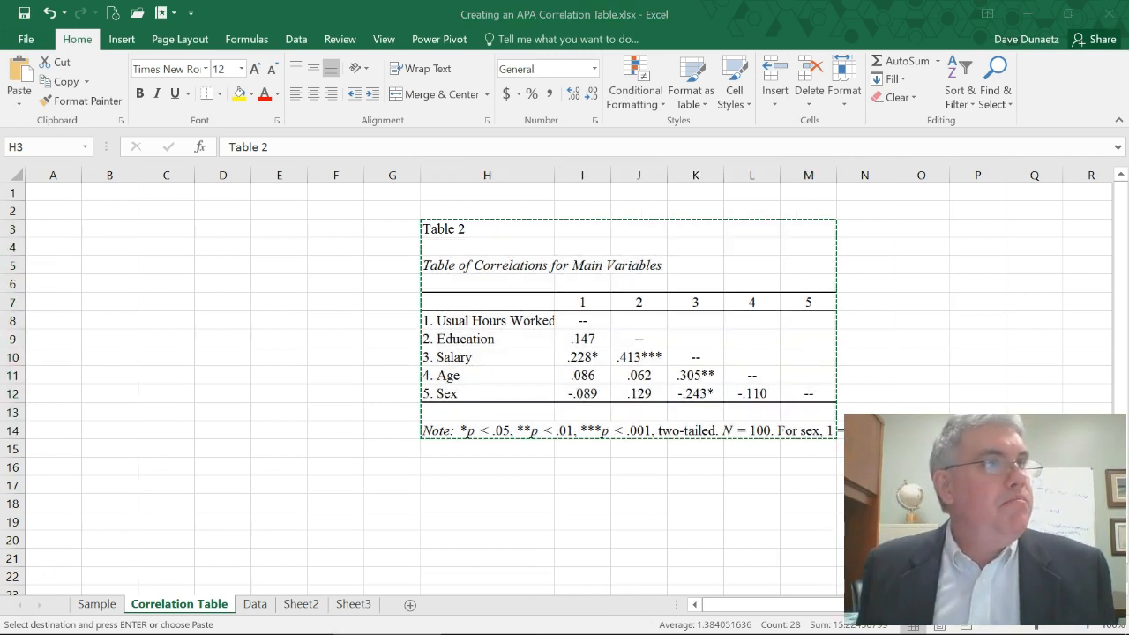
{"action": "left_click_drag", "start_coordinate": [35, 515], "coordinate": [538, 12]}
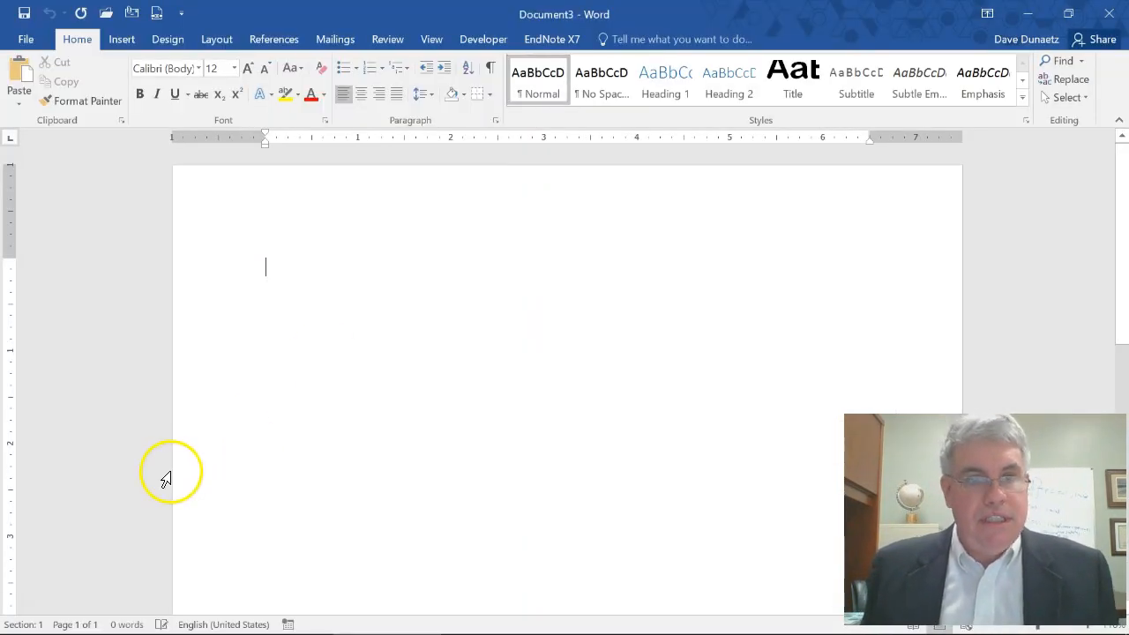
{"action": "key", "text": "ctrl+v"}
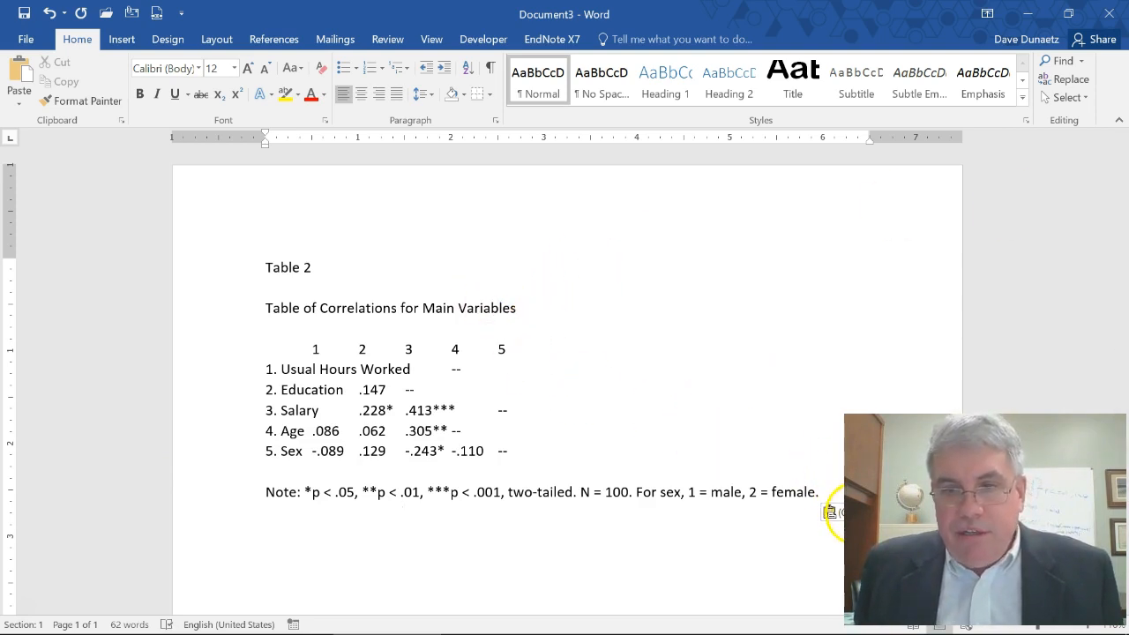
{"action": "left_click", "coordinate": [831, 513]}
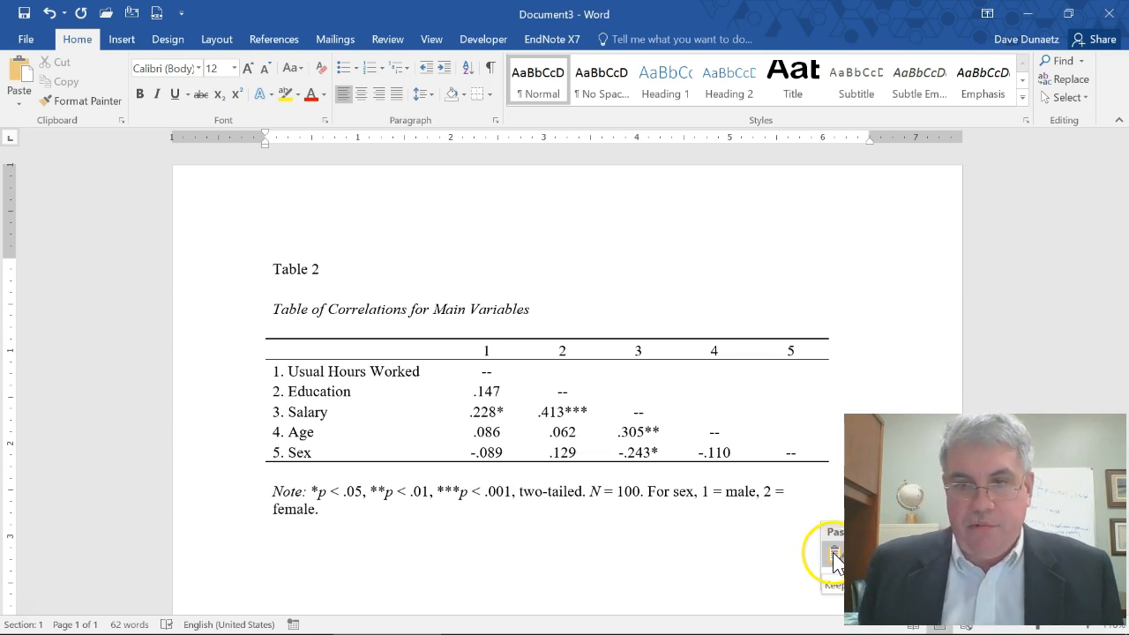
{"action": "left_click", "coordinate": [835, 561]}
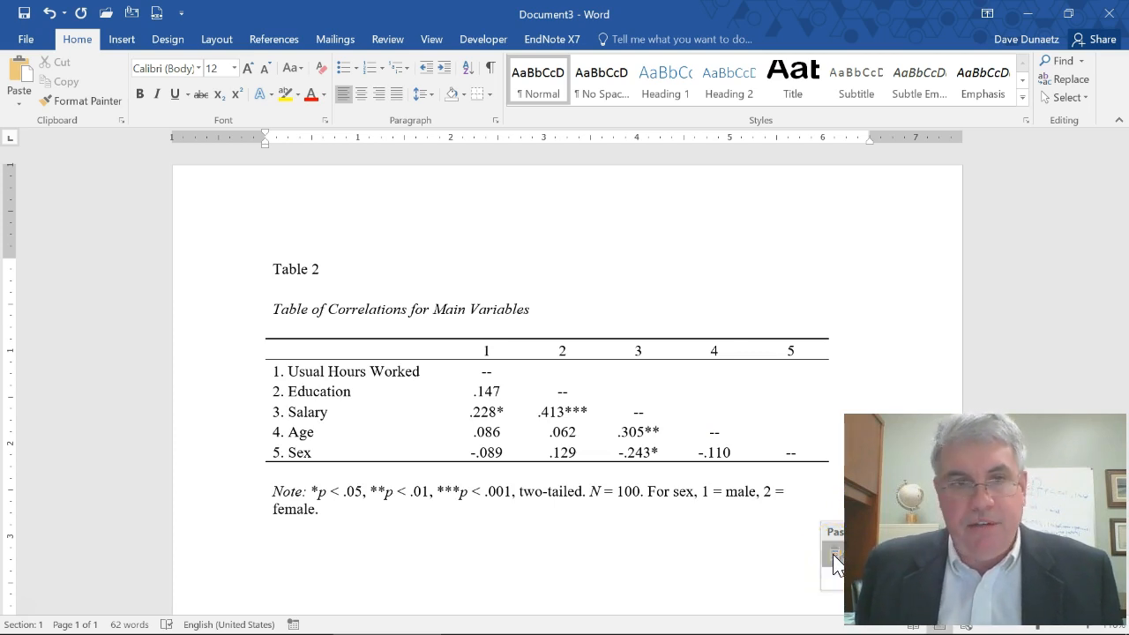